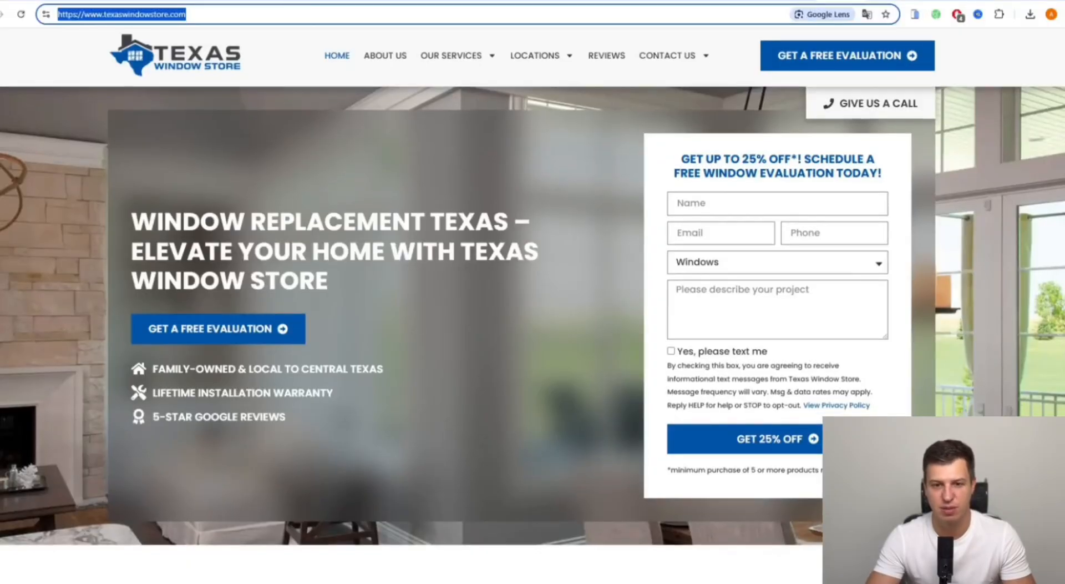
- Scroll down and back up through the Texas Window Store page to review it
{"action": "scroll", "coordinate": [592, 217], "scroll_direction": "down", "scroll_amount": 15}
{"action": "scroll", "coordinate": [515, 265], "scroll_direction": "up", "scroll_amount": 6}
{"action": "scroll", "coordinate": [515, 265], "scroll_direction": "up", "scroll_amount": 8}
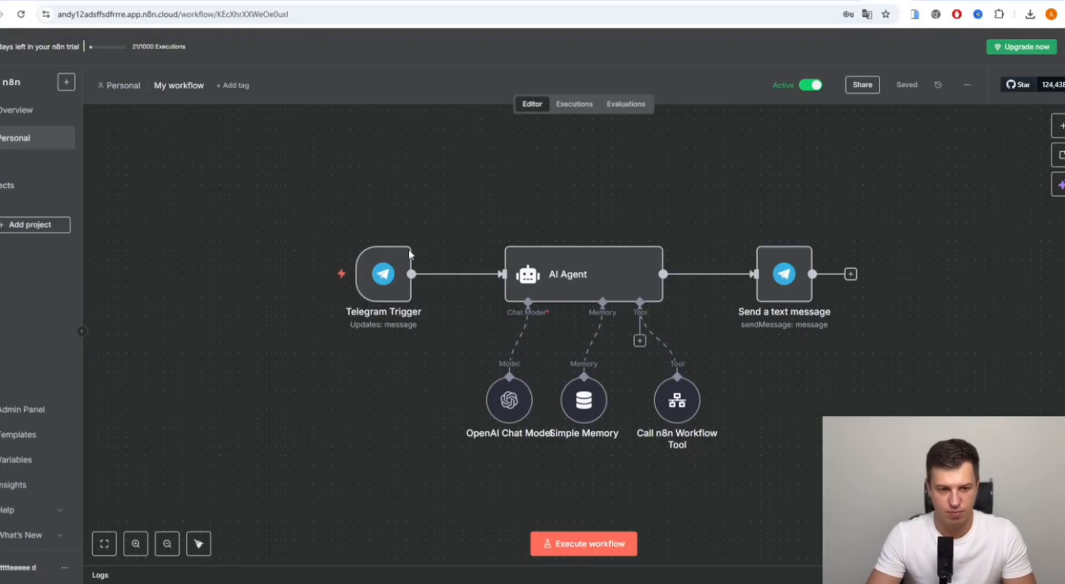
- Sign out of the current n8n account, then enter a full name and company email for a new account
{"action": "left_click", "coordinate": [64, 567]}
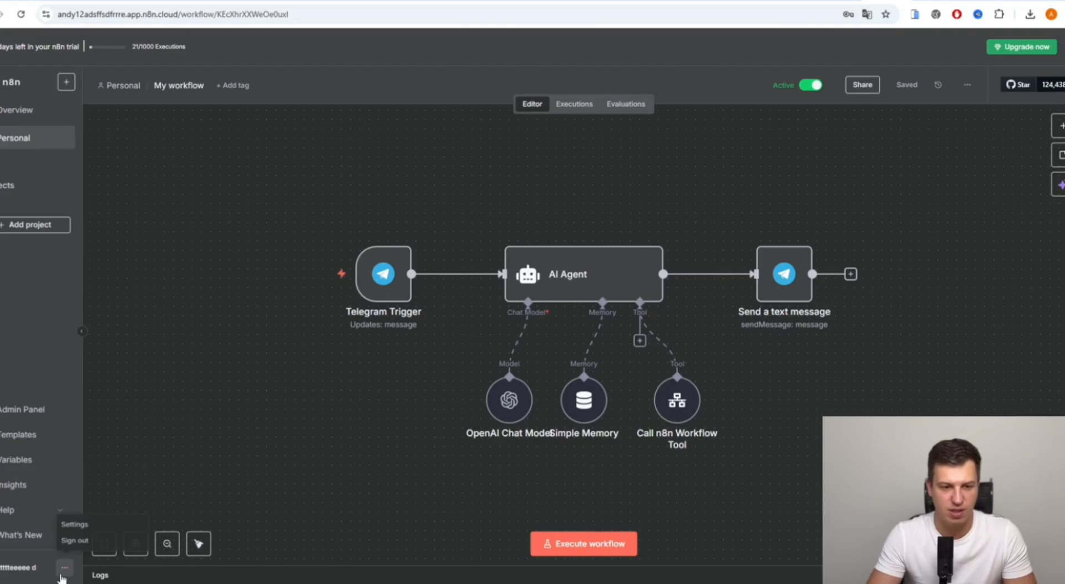
{"action": "left_click", "coordinate": [78, 540]}
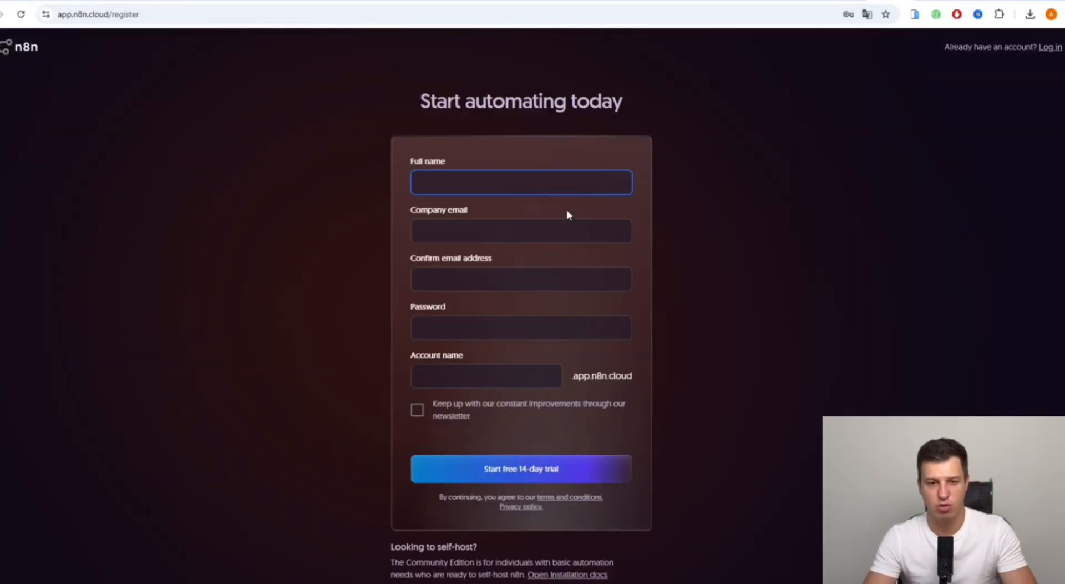
{"action": "type", "text": "rerergeg"}
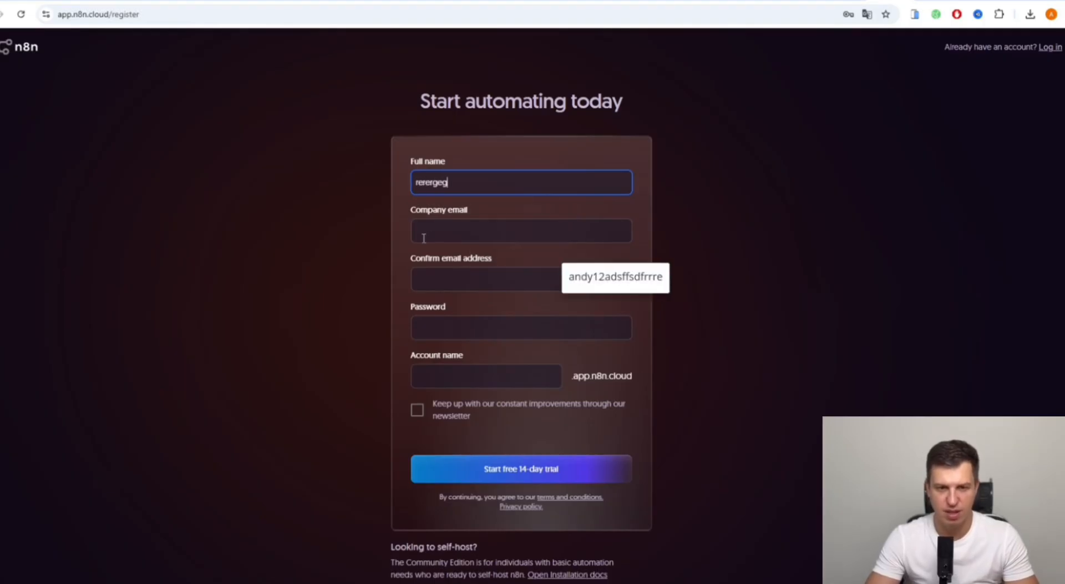
{"action": "left_click", "coordinate": [428, 236]}
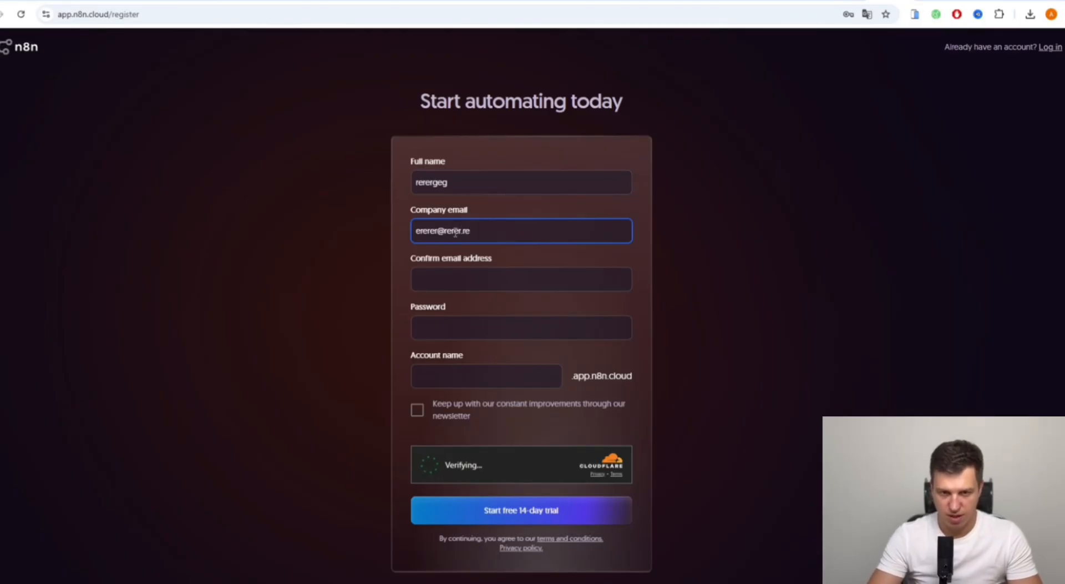
{"action": "left_click_drag", "start_coordinate": [476, 243], "coordinate": [363, 238]}
- Confirm the email, set a password and account name, pass verification, and start the free 14-day trial
{"action": "left_click", "coordinate": [477, 274]}
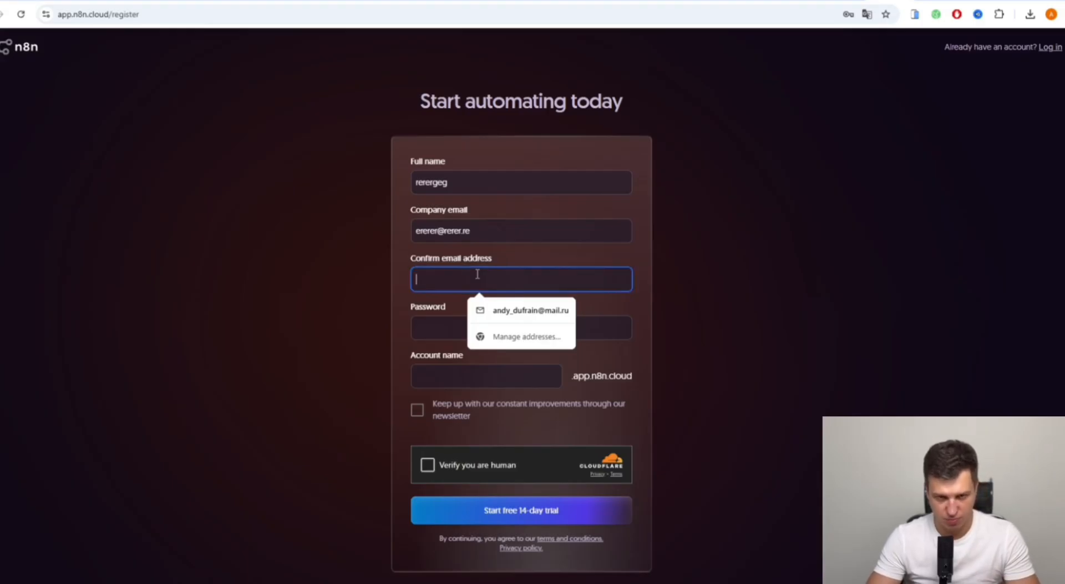
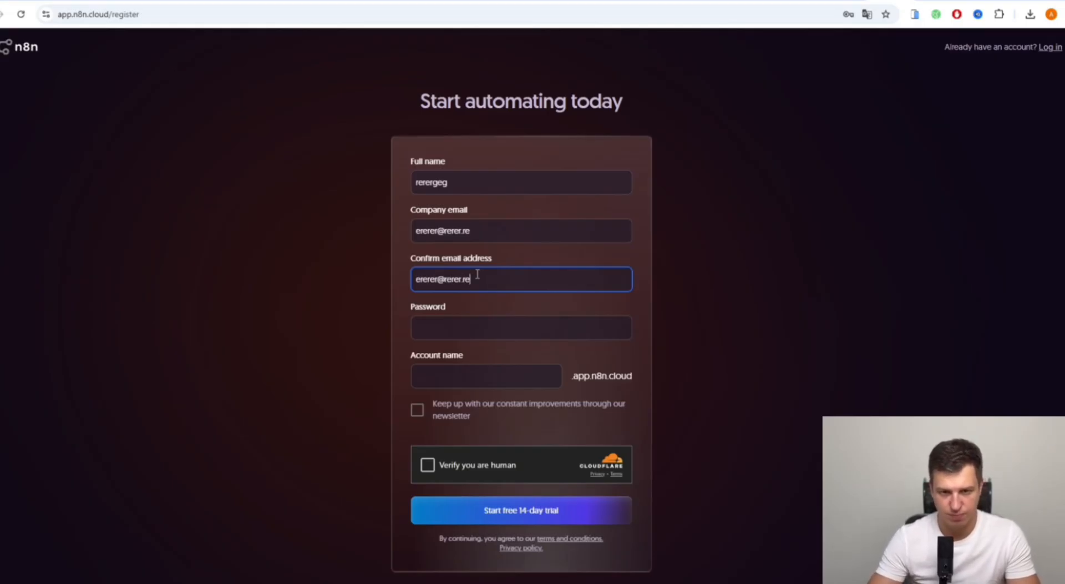
{"action": "left_click", "coordinate": [472, 327]}
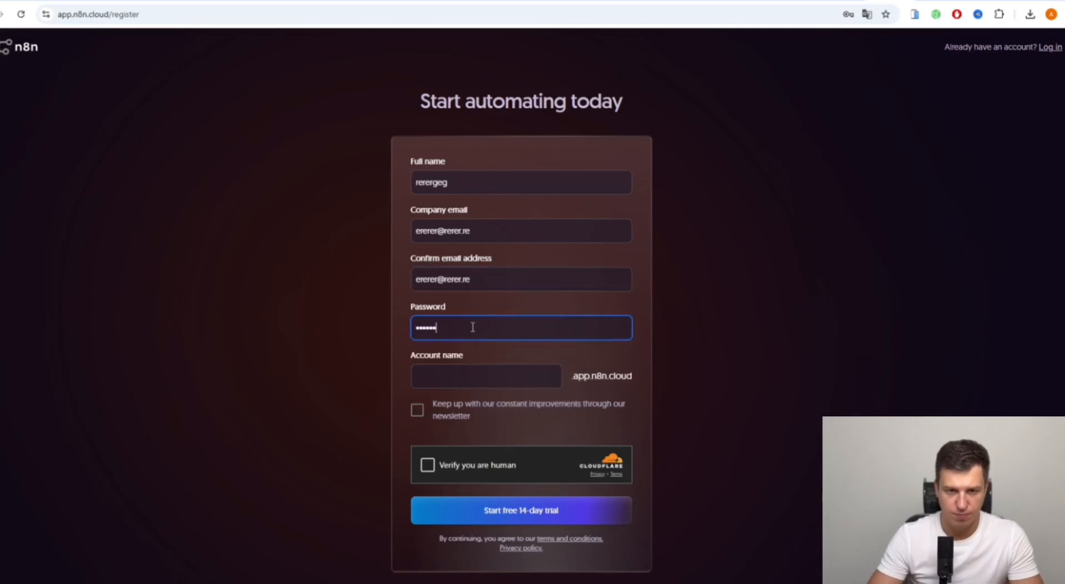
{"action": "left_click", "coordinate": [472, 381]}
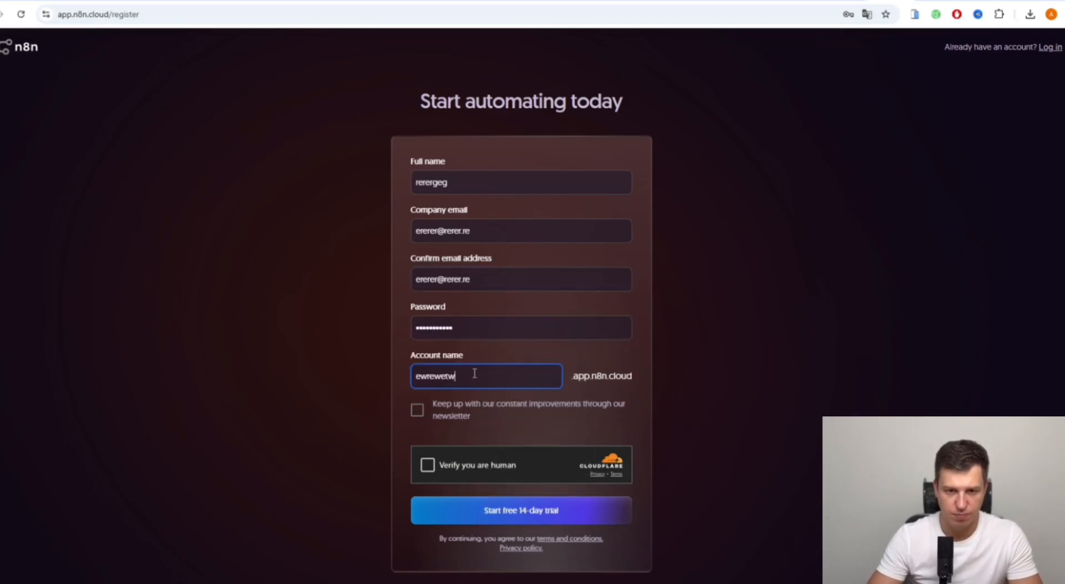
{"action": "left_click", "coordinate": [428, 466]}
{"action": "left_click", "coordinate": [446, 511]}
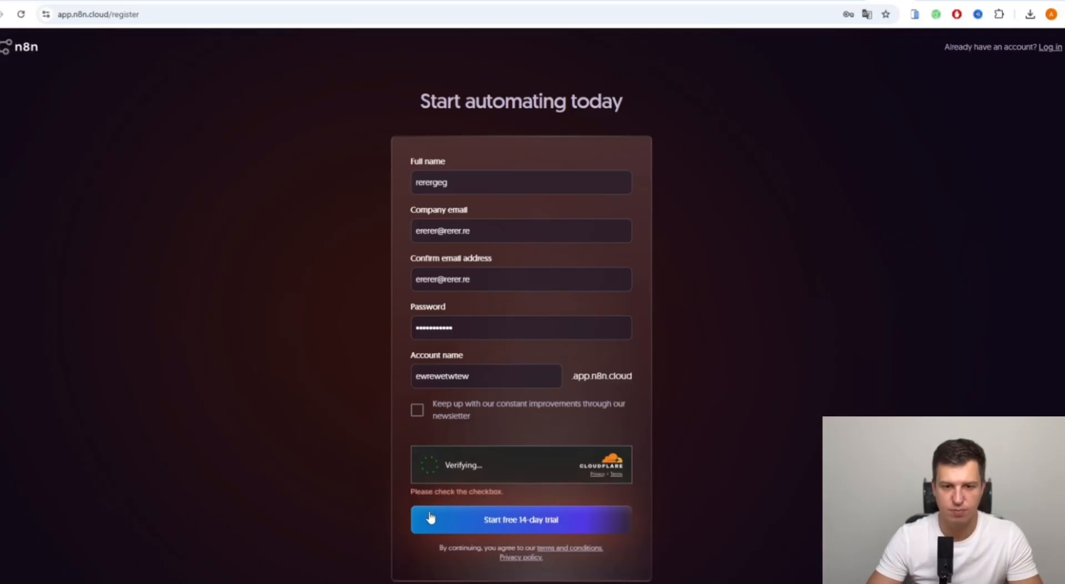
{"action": "left_click", "coordinate": [479, 521]}
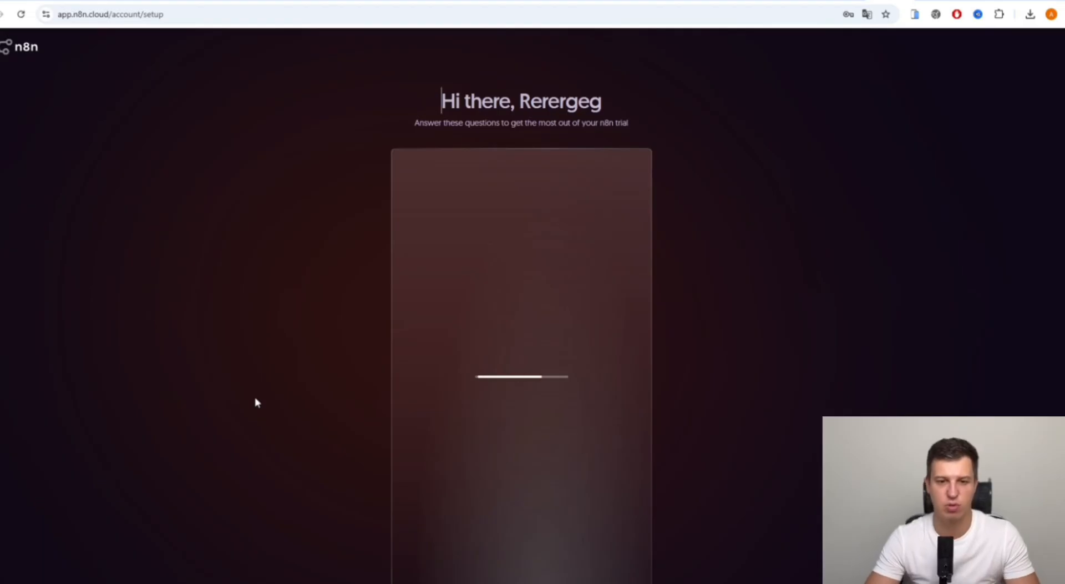
- Answer company size Only me, team Support, and company type Automation agency
{"action": "scroll", "coordinate": [257, 398], "scroll_direction": "down", "scroll_amount": 1}
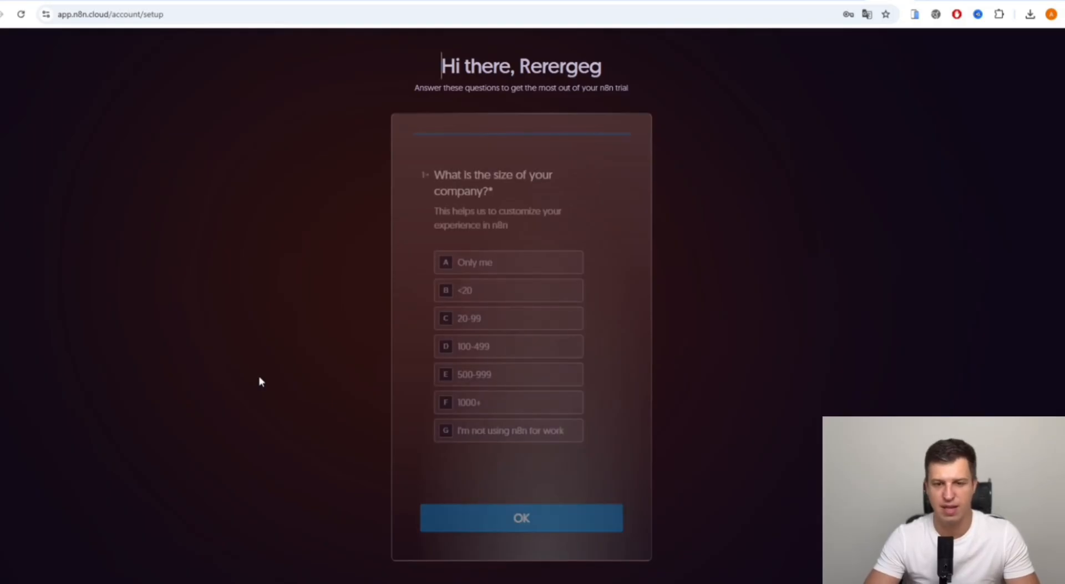
{"action": "left_click", "coordinate": [510, 271]}
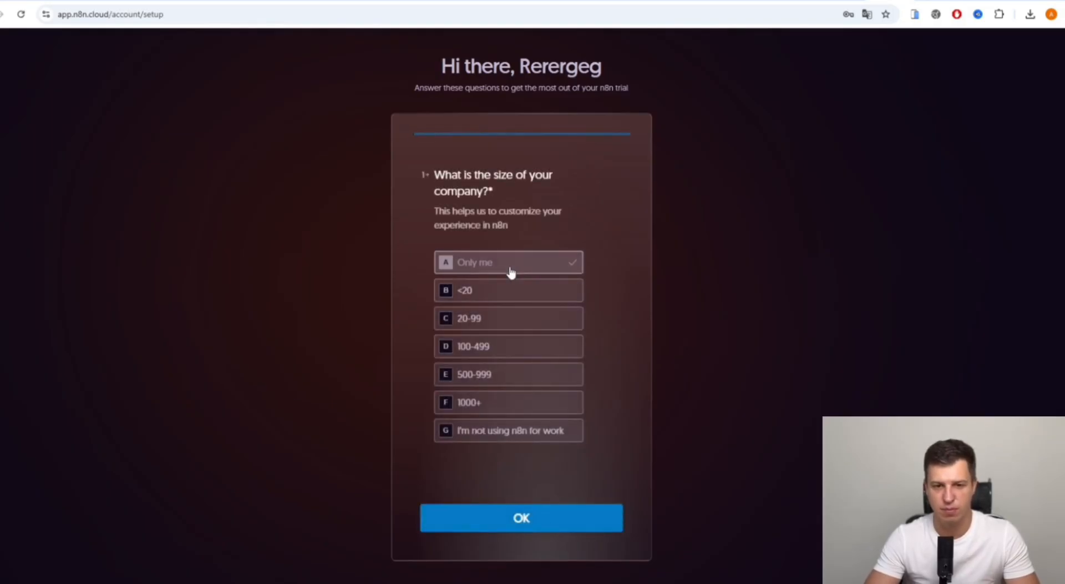
{"action": "left_click", "coordinate": [497, 508]}
{"action": "left_click", "coordinate": [478, 239]}
{"action": "left_click", "coordinate": [508, 522]}
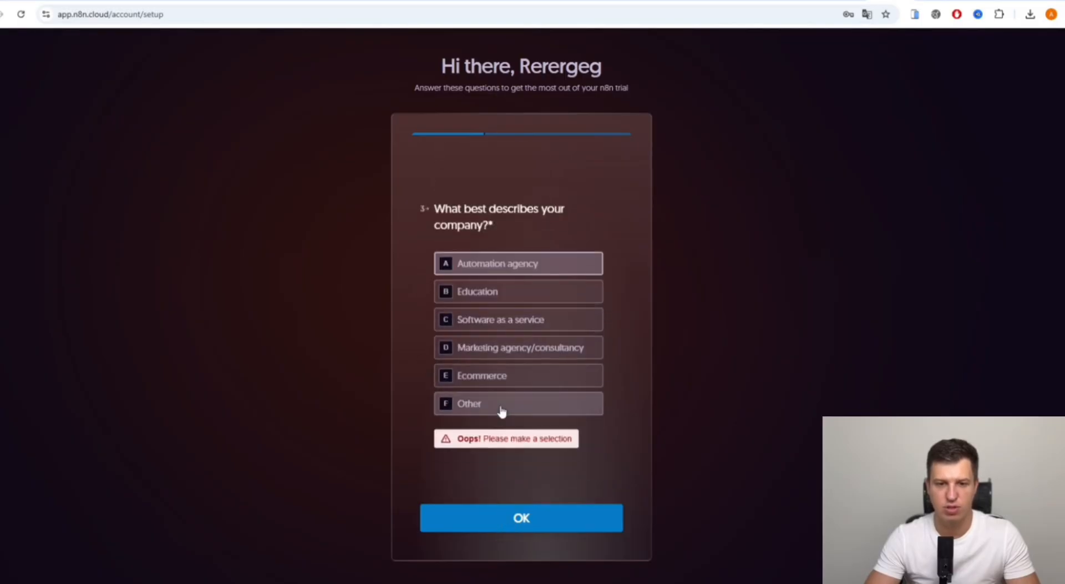
{"action": "left_click", "coordinate": [496, 264]}
- Pick Writing JavaScript functions, Google, and For a customer, submit the questionnaire, and skip team invites
{"action": "left_click", "coordinate": [494, 286]}
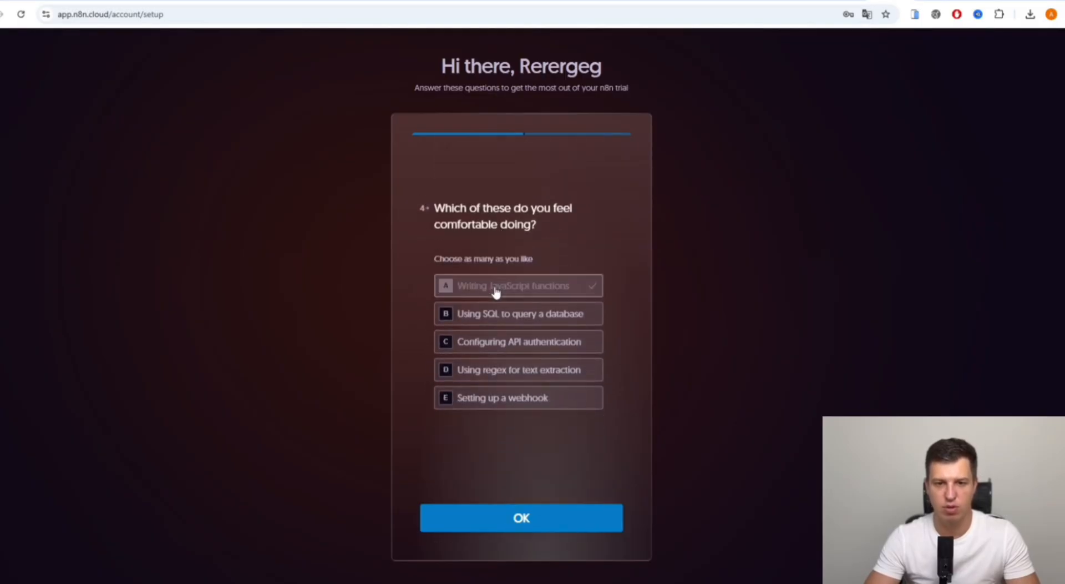
{"action": "left_click", "coordinate": [522, 527]}
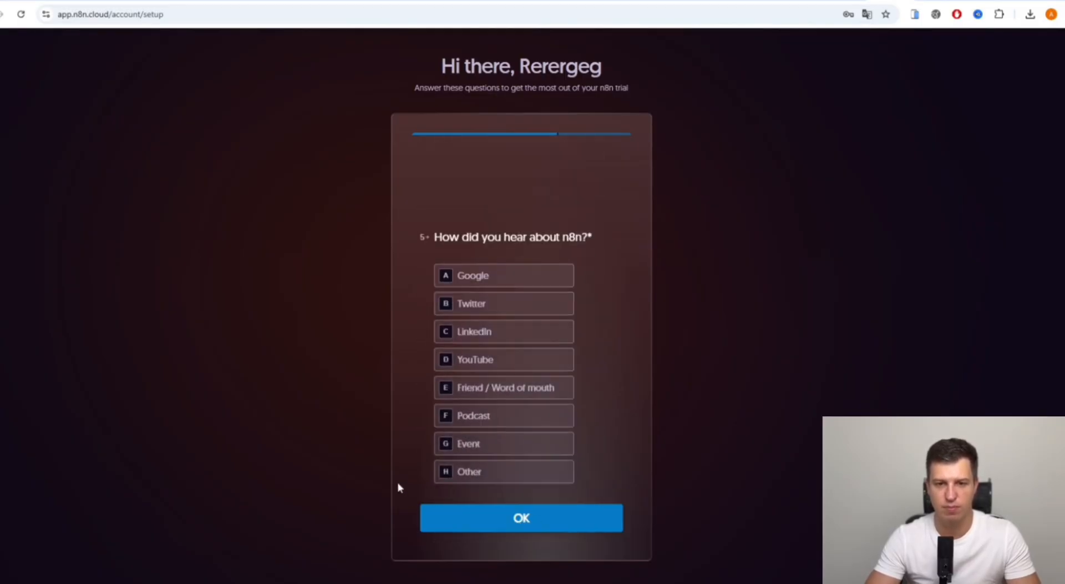
{"action": "left_click", "coordinate": [527, 227]}
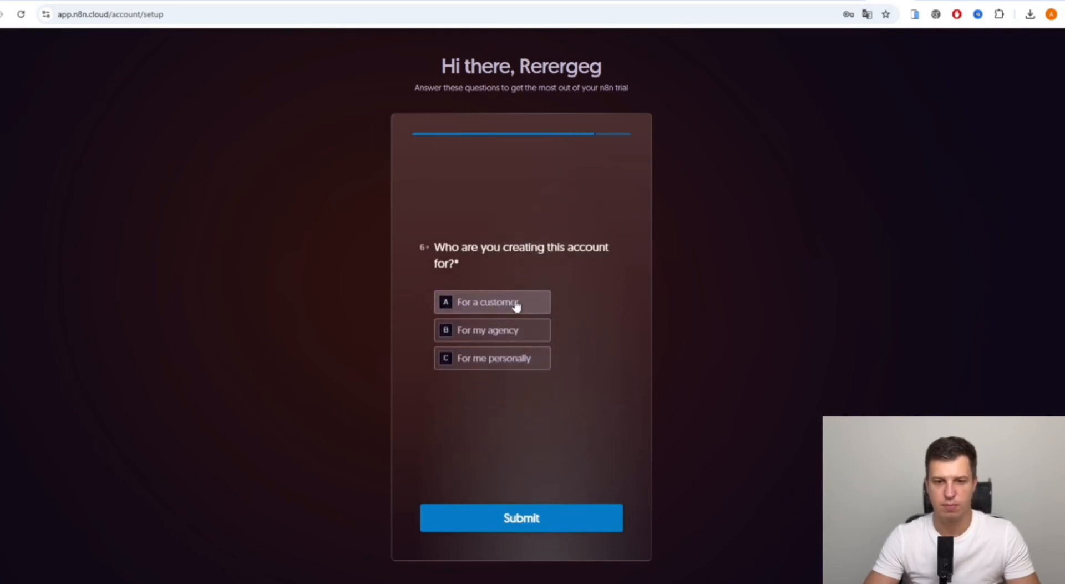
{"action": "left_click", "coordinate": [511, 299]}
{"action": "left_click", "coordinate": [529, 527]}
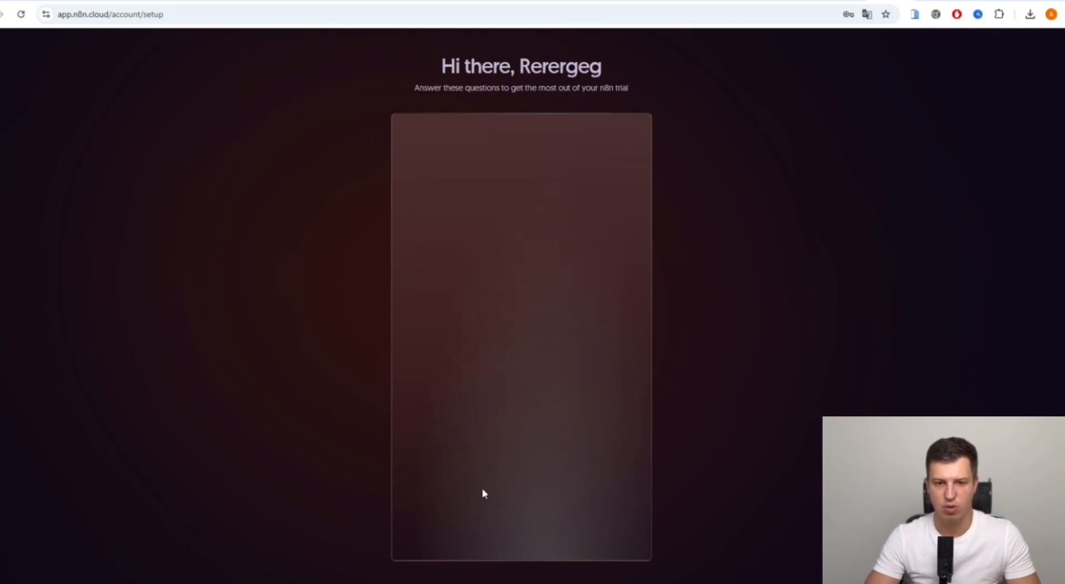
{"action": "left_click", "coordinate": [560, 266]}
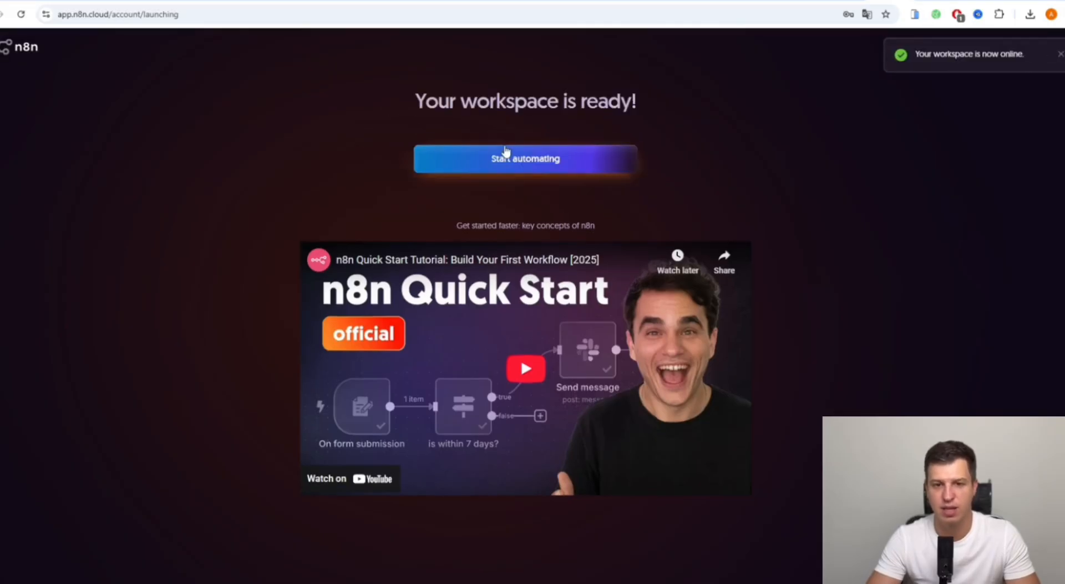
- Enter the workspace, start a blank workflow from scratch, and dismiss the announcement toast
{"action": "left_click", "coordinate": [489, 161]}
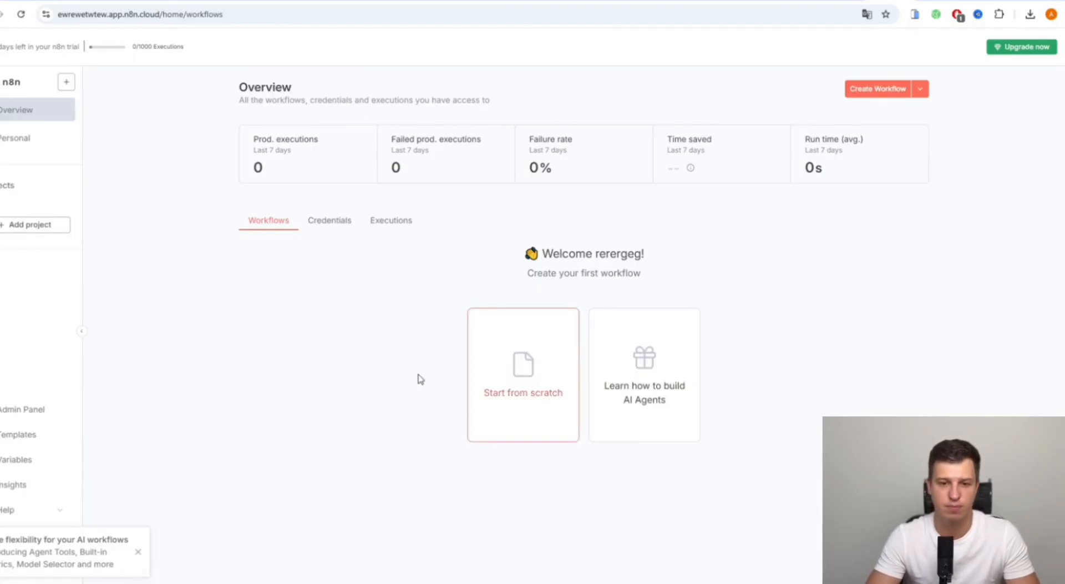
{"action": "left_click", "coordinate": [496, 374]}
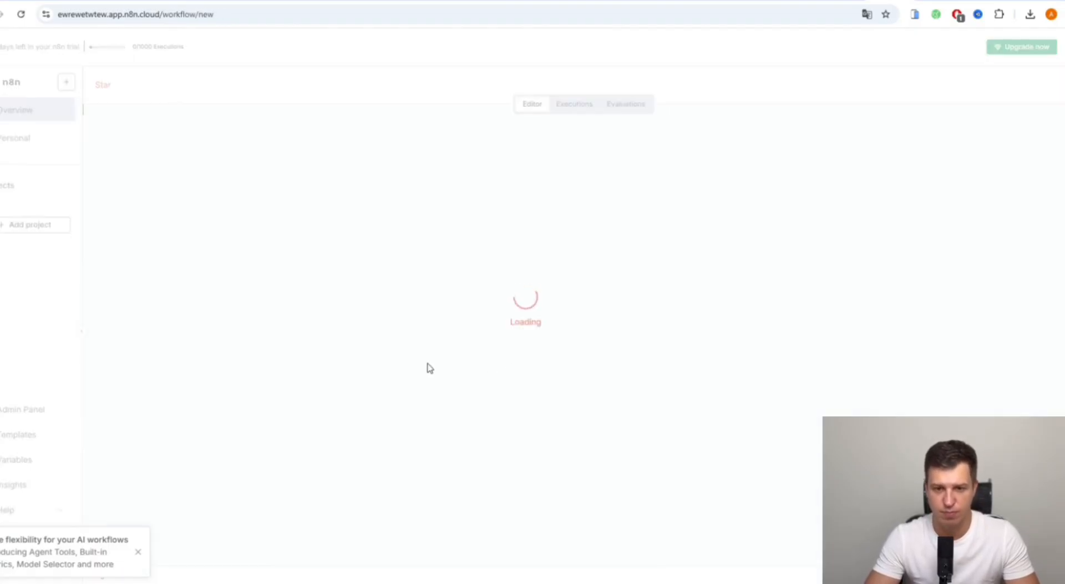
{"action": "left_click", "coordinate": [138, 553]}
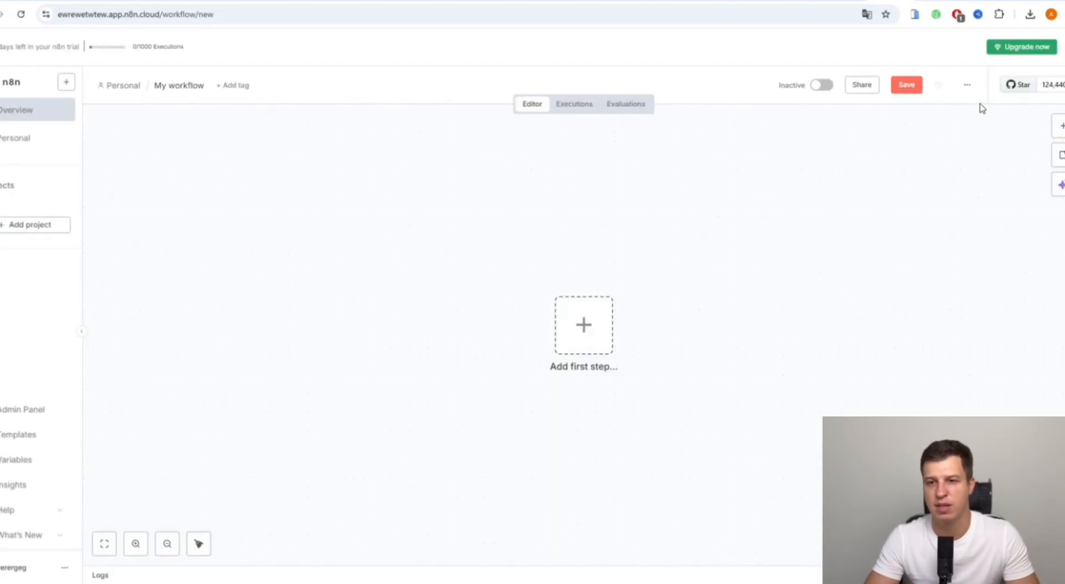
- Import the My AI Sales workflow JSON file onto the canvas and deselect the imported nodes
{"action": "left_click", "coordinate": [966, 86]}
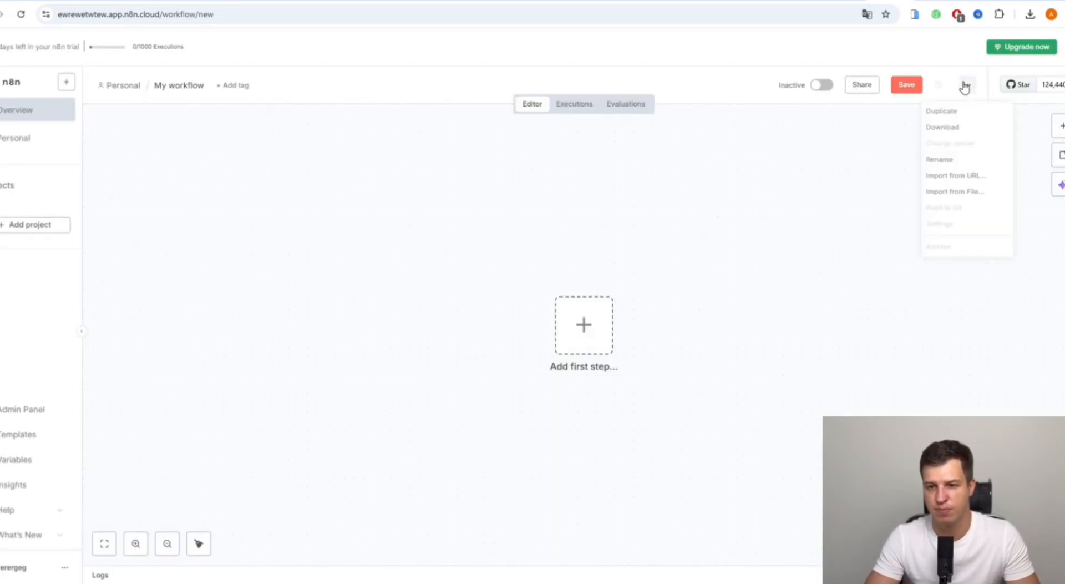
{"action": "left_click", "coordinate": [960, 203]}
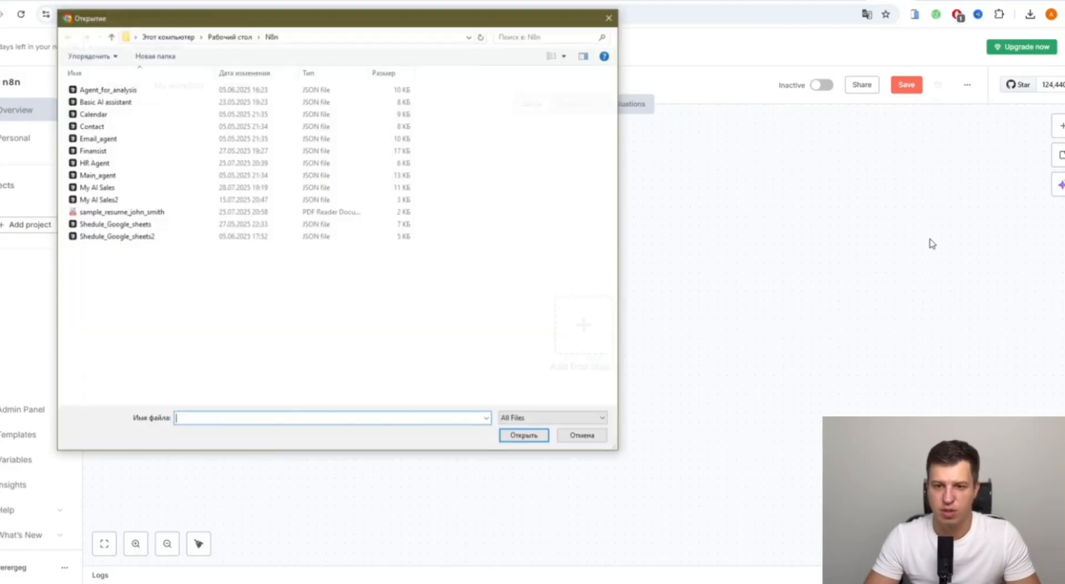
{"action": "left_click", "coordinate": [116, 187]}
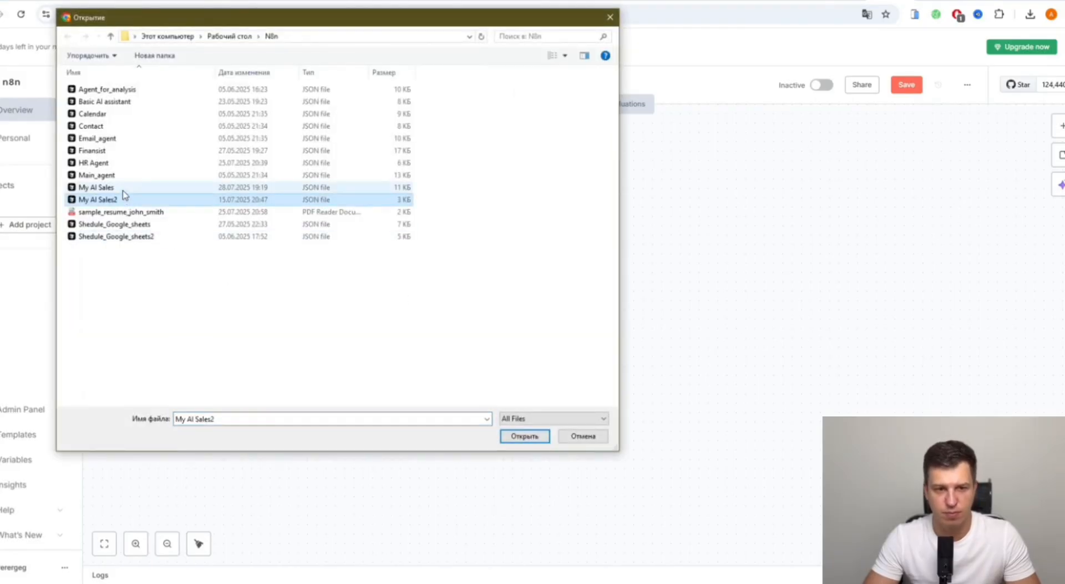
{"action": "left_click", "coordinate": [541, 436]}
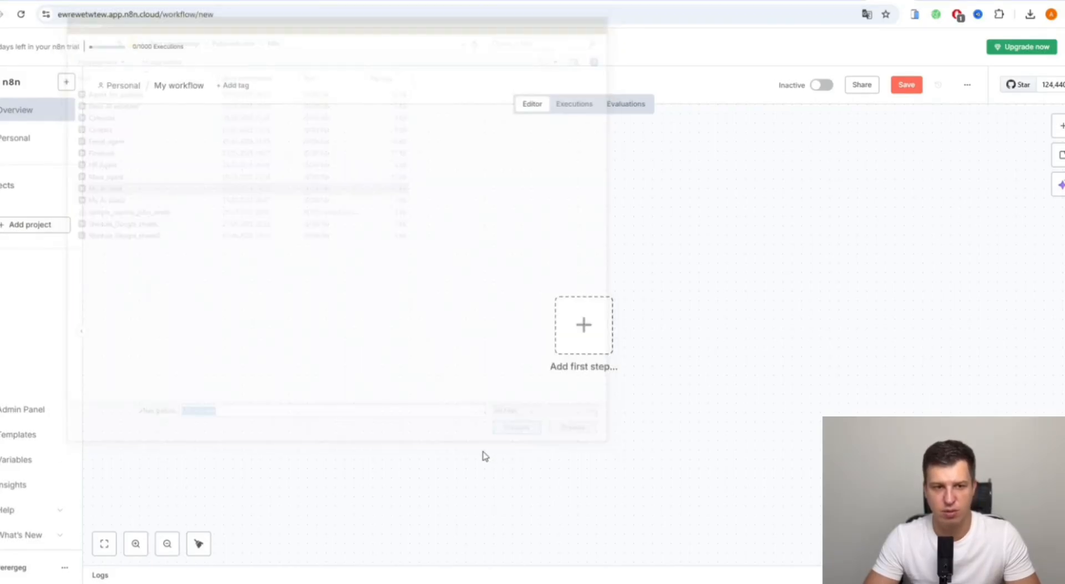
{"action": "left_click", "coordinate": [423, 439]}
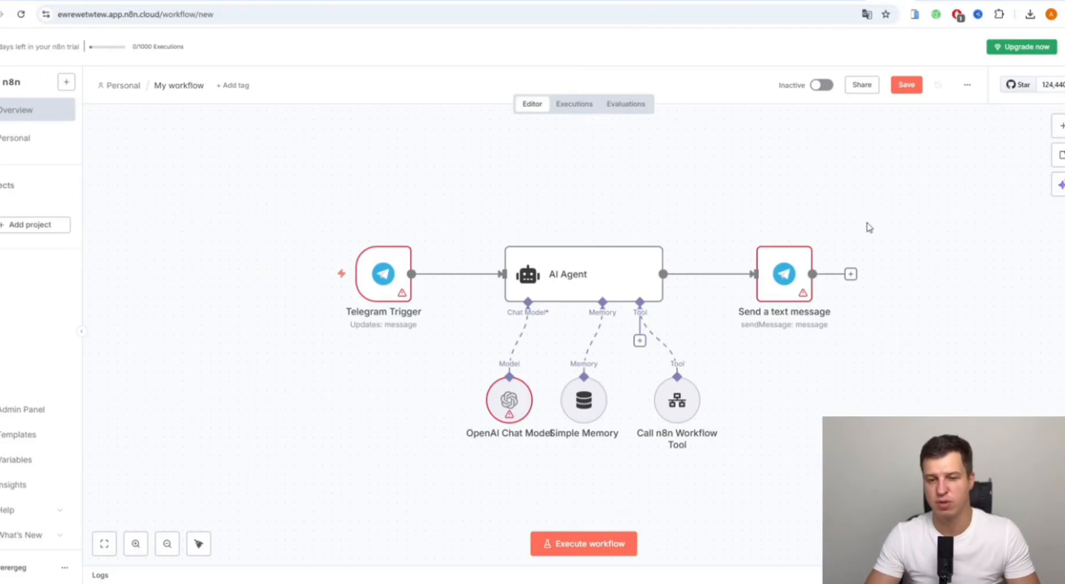
{"action": "mouse_move", "coordinate": [339, 297]}
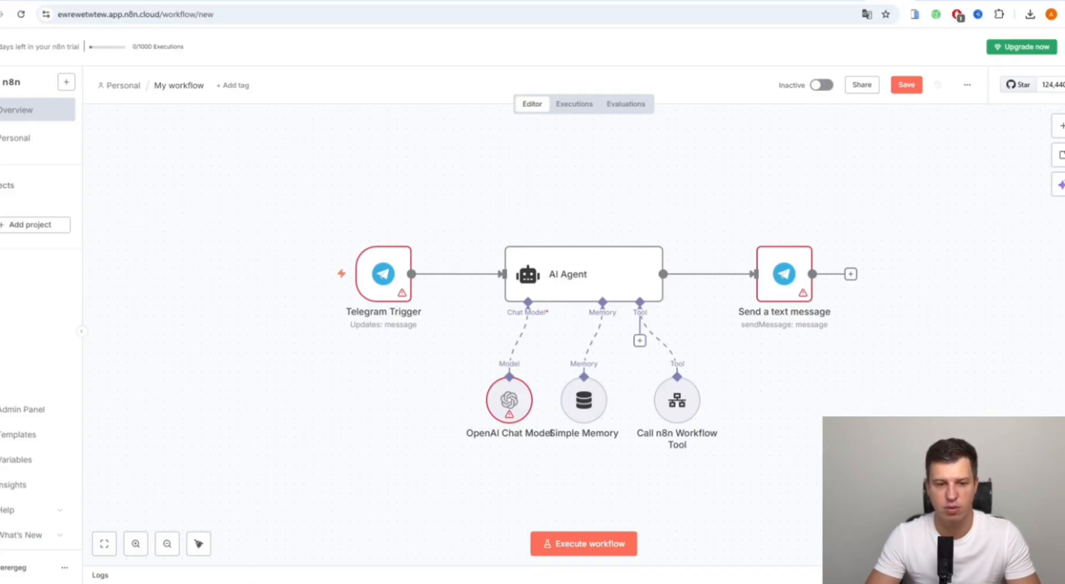
- Open the BotFather chat in Telegram and delete its entire message history
{"action": "left_click", "coordinate": [238, 581]}
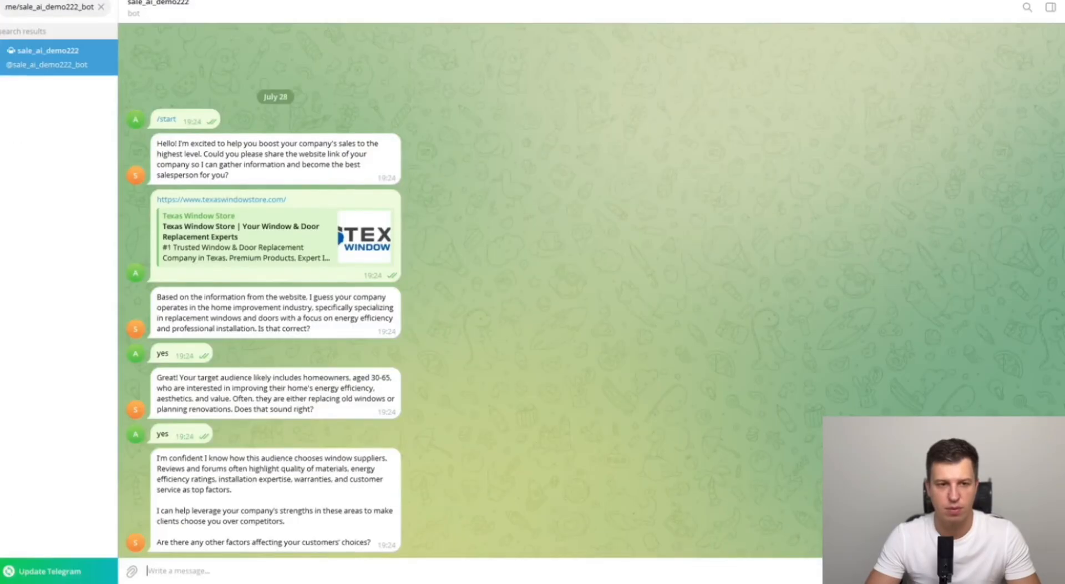
{"action": "left_click", "coordinate": [100, 7]}
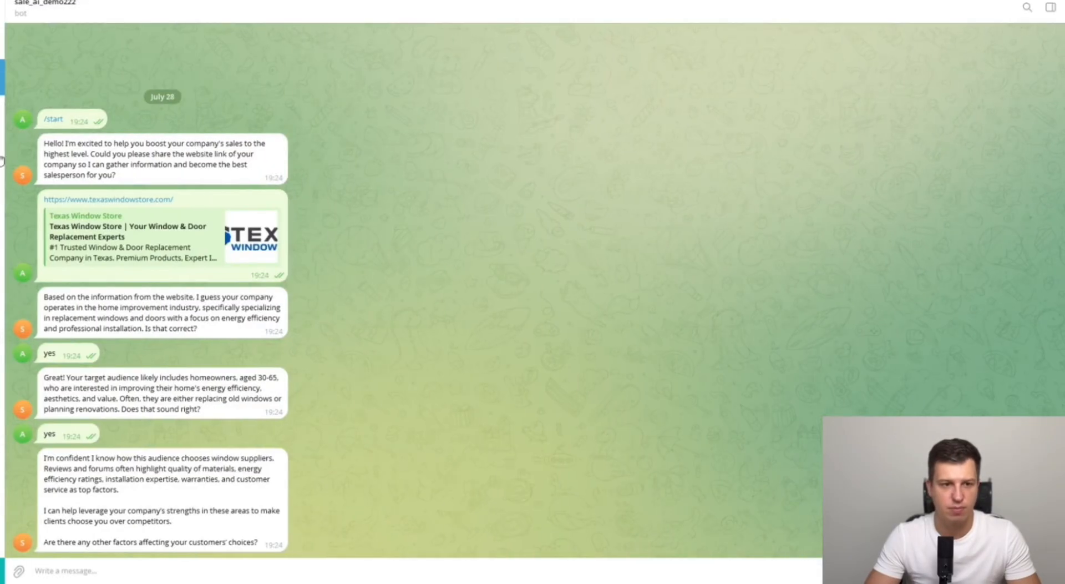
{"action": "left_click", "coordinate": [2, 157]}
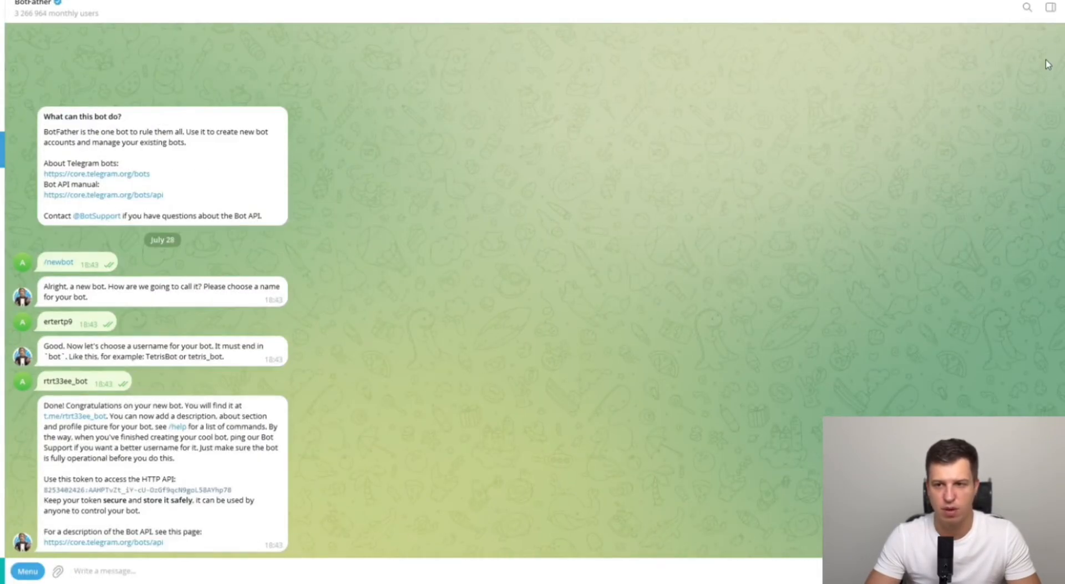
{"action": "left_click", "coordinate": [1061, 7]}
{"action": "left_click", "coordinate": [1023, 138]}
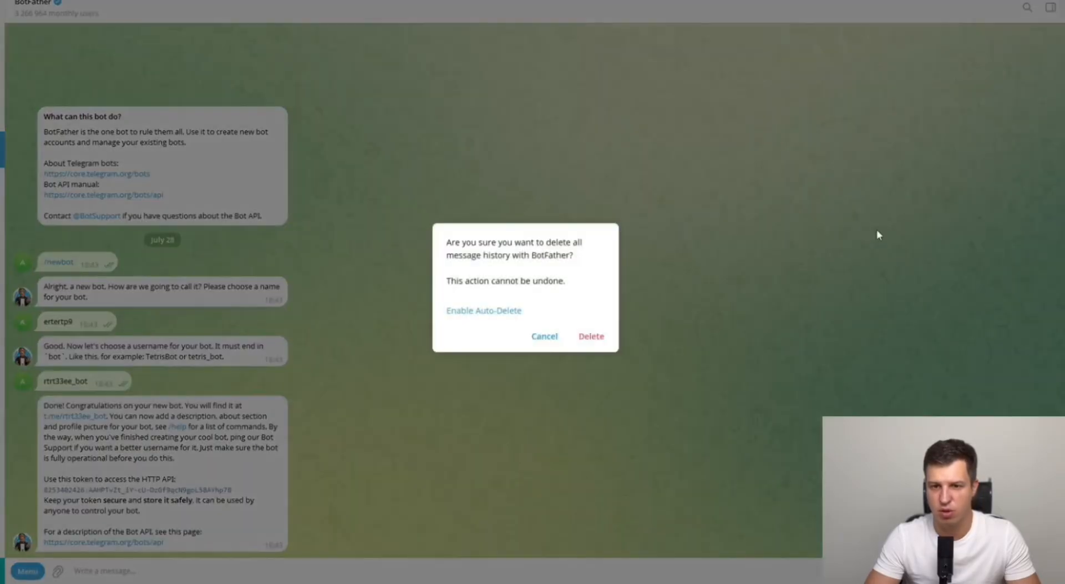
{"action": "left_click", "coordinate": [599, 344]}
- Copy BotFather's username from its profile info and show the bot command list
{"action": "left_click", "coordinate": [51, 11]}
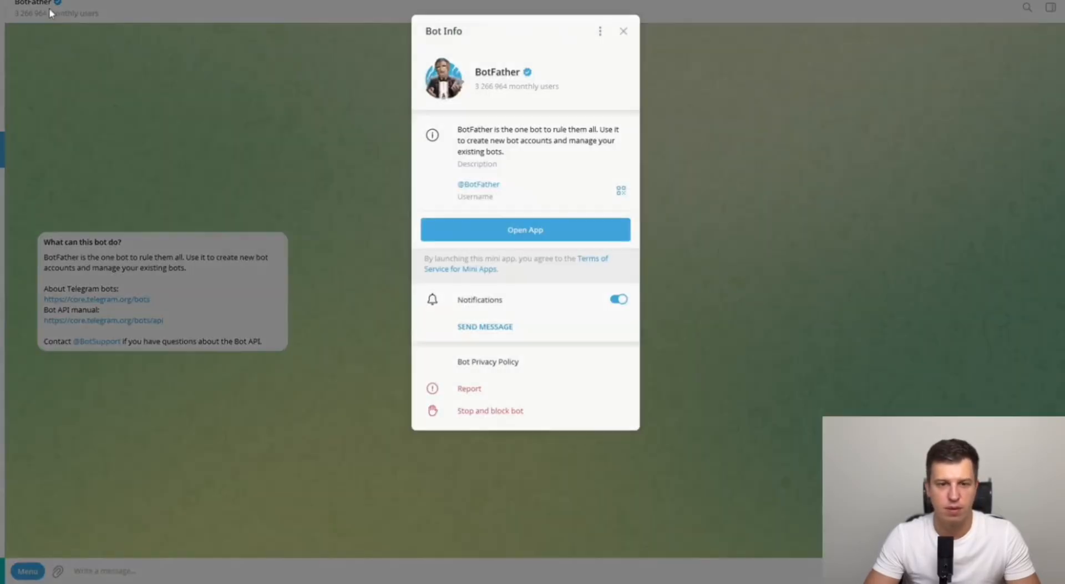
{"action": "left_click", "coordinate": [490, 186]}
{"action": "left_click", "coordinate": [624, 31]}
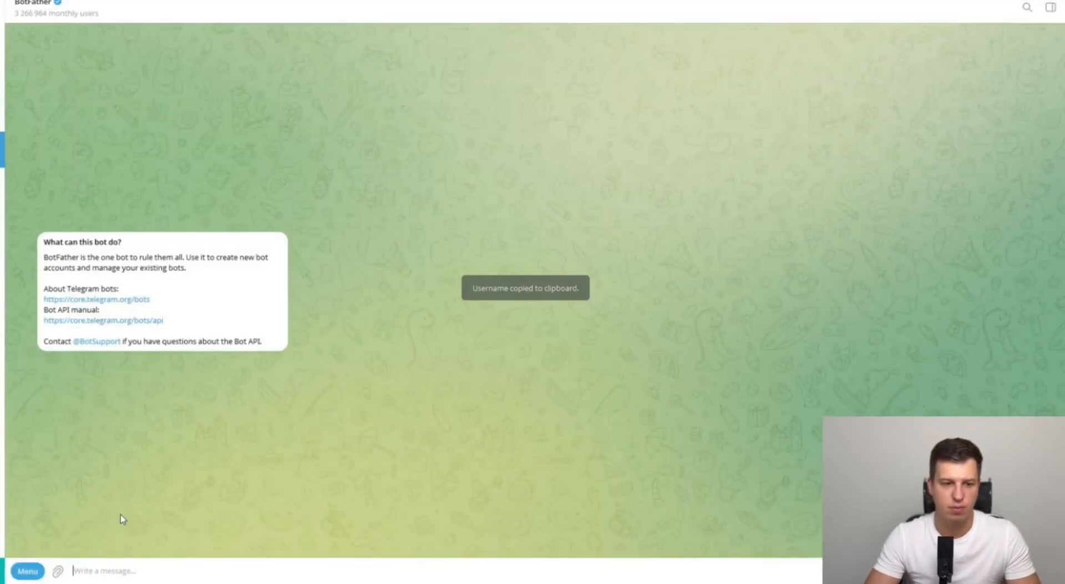
{"action": "left_click", "coordinate": [32, 572]}
- Create bot rererrere with username rerertee33_bot via /newbot and copy its access token
{"action": "left_click", "coordinate": [48, 465]}
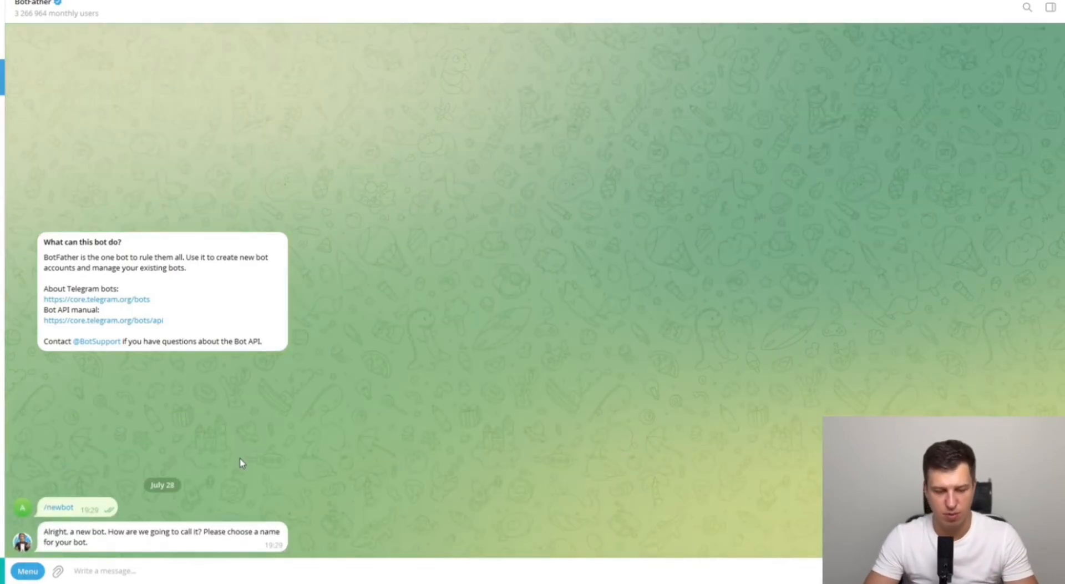
{"action": "type", "text": "rererrere"}
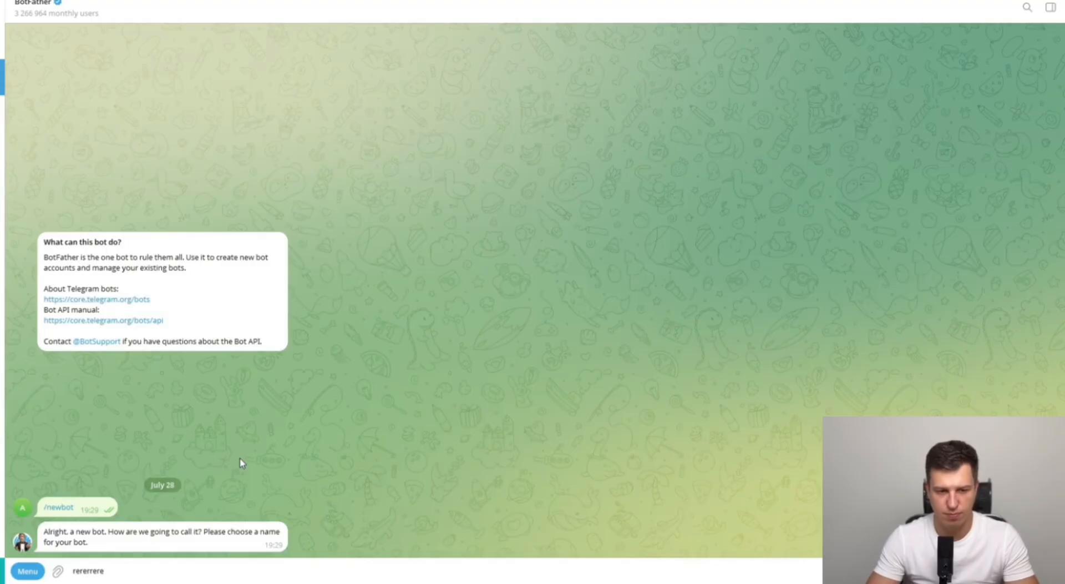
{"action": "key", "text": "Return"}
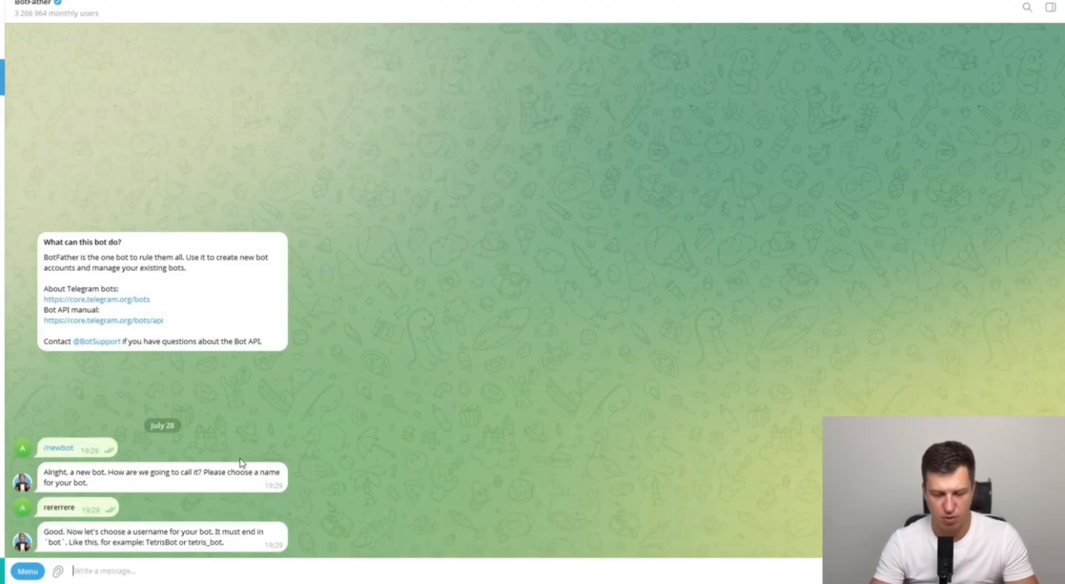
{"action": "type", "text": "rerertee"}
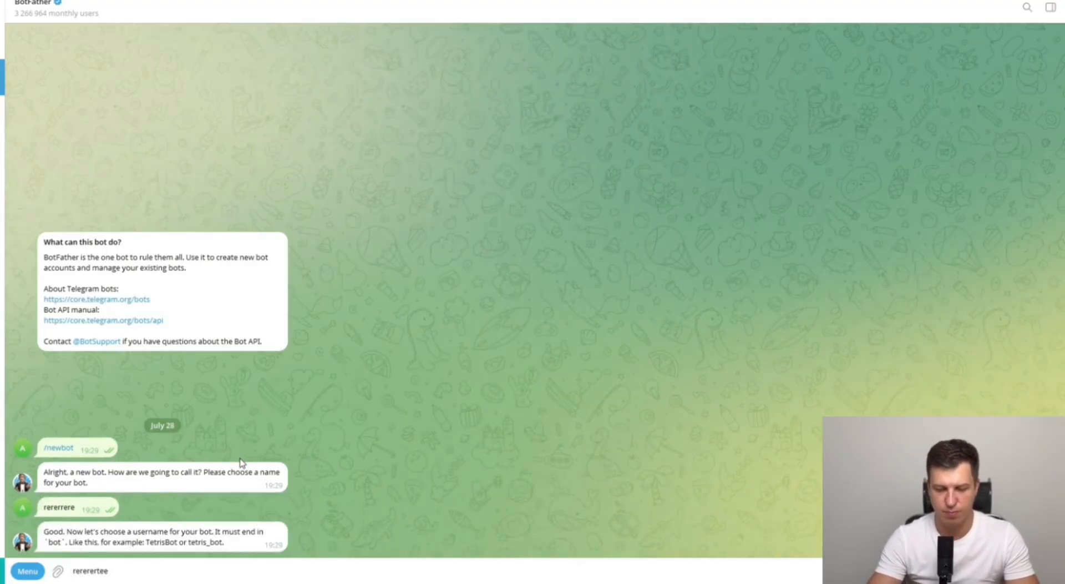
{"action": "type", "text": "33_b"}
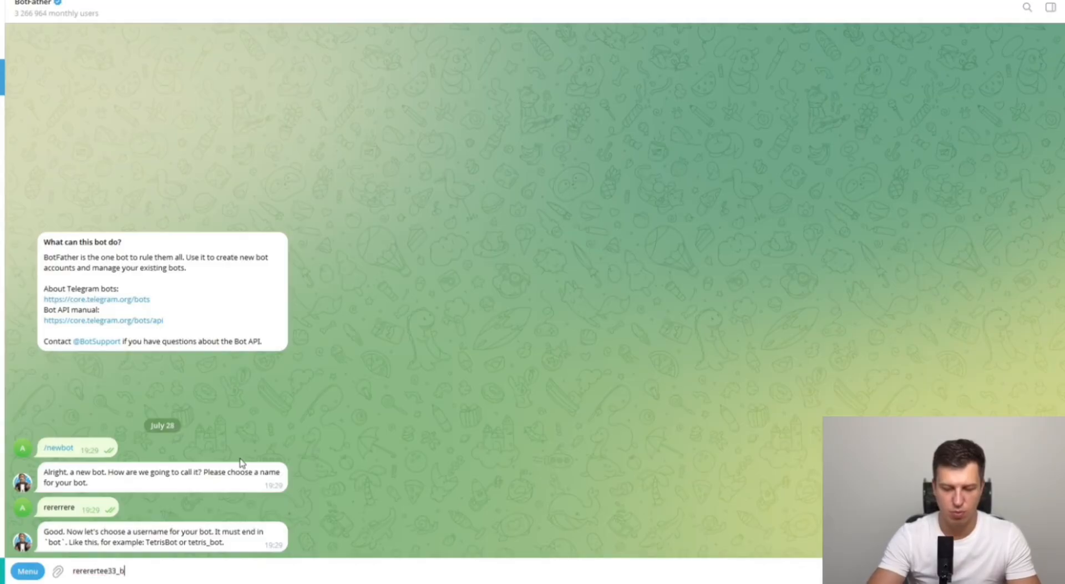
{"action": "type", "text": "ot"}
{"action": "key", "text": "Return"}
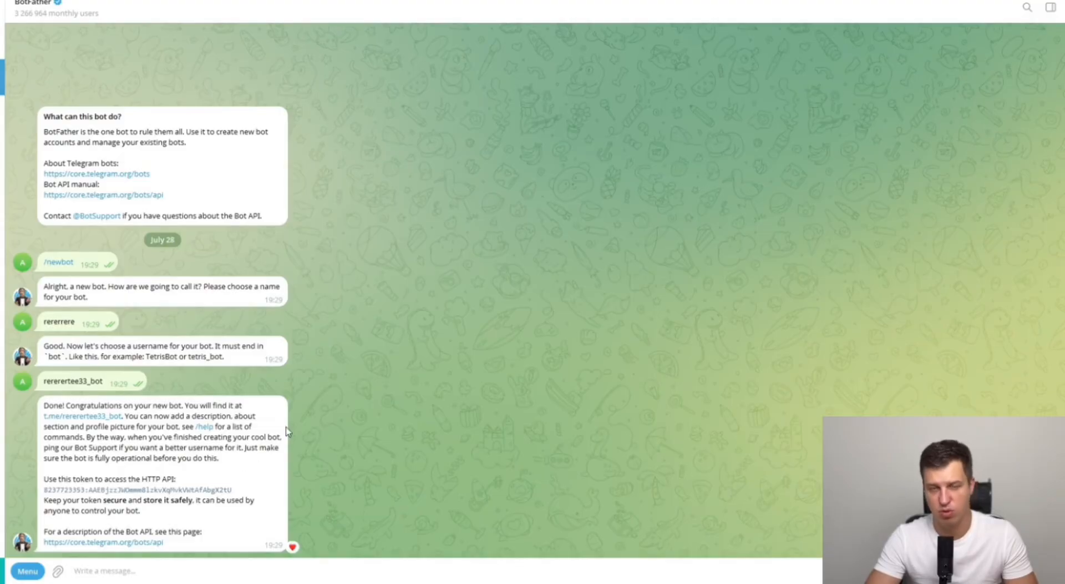
{"action": "left_click", "coordinate": [200, 489]}
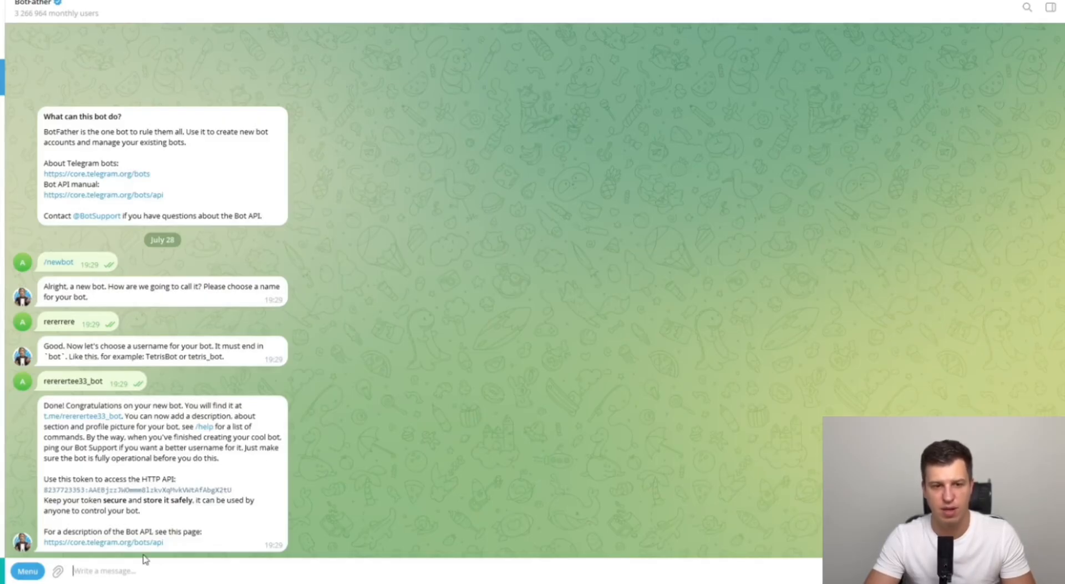
- Give the Telegram Trigger a new Telegram credential using the pasted bot access token, and save it
{"action": "key", "text": "alt+Tab"}
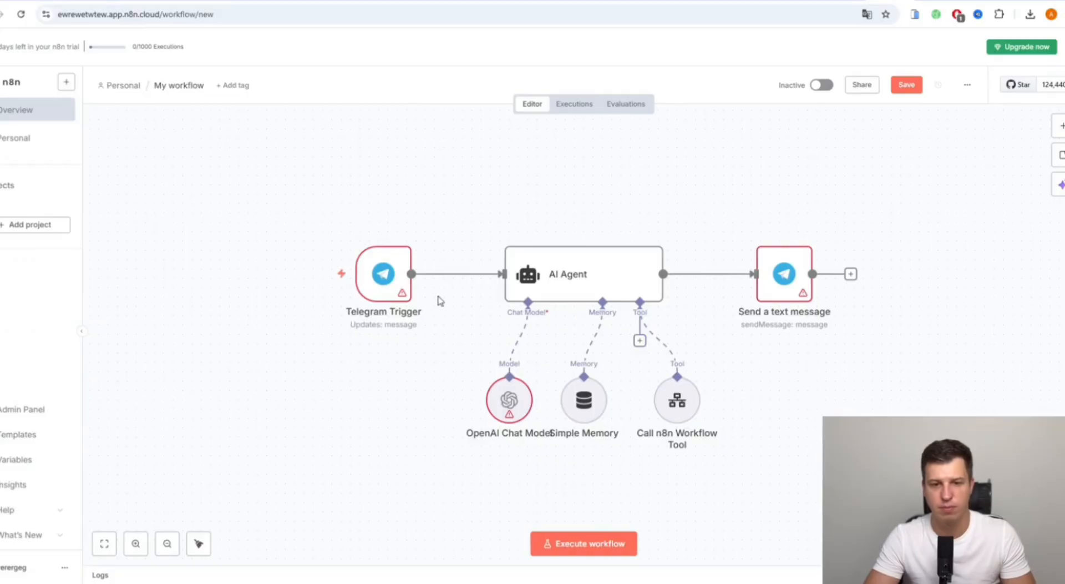
{"action": "double_click", "coordinate": [392, 278]}
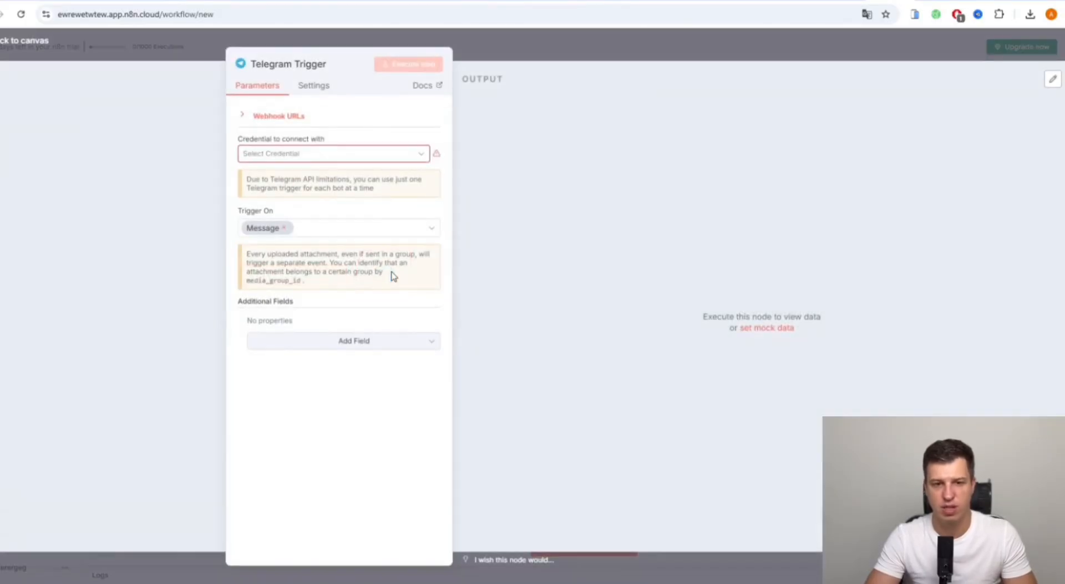
{"action": "left_click", "coordinate": [365, 162]}
{"action": "left_click", "coordinate": [343, 181]}
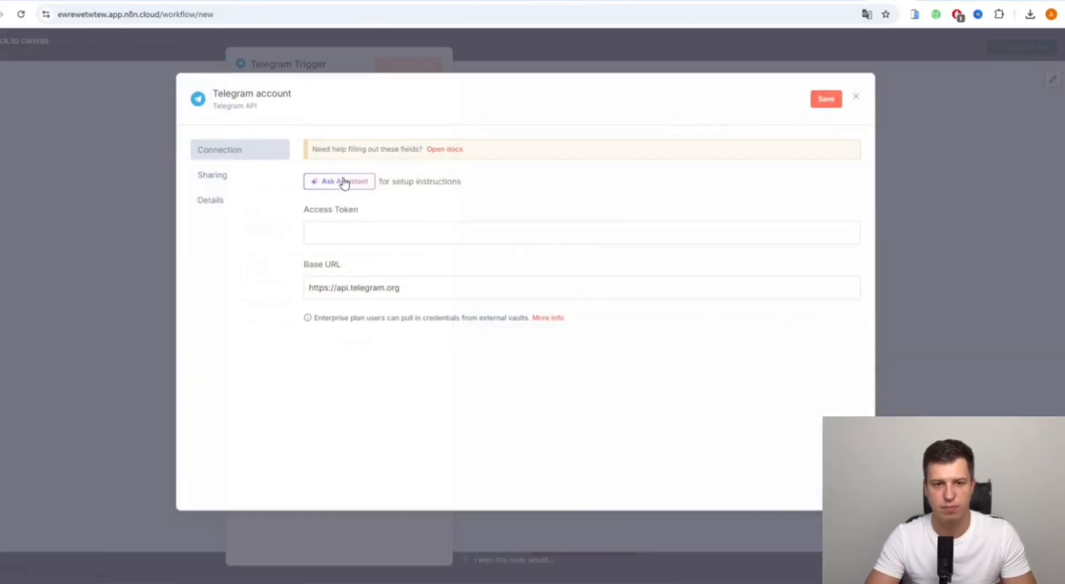
{"action": "left_click", "coordinate": [342, 240]}
{"action": "key", "text": "ctrl+v"}
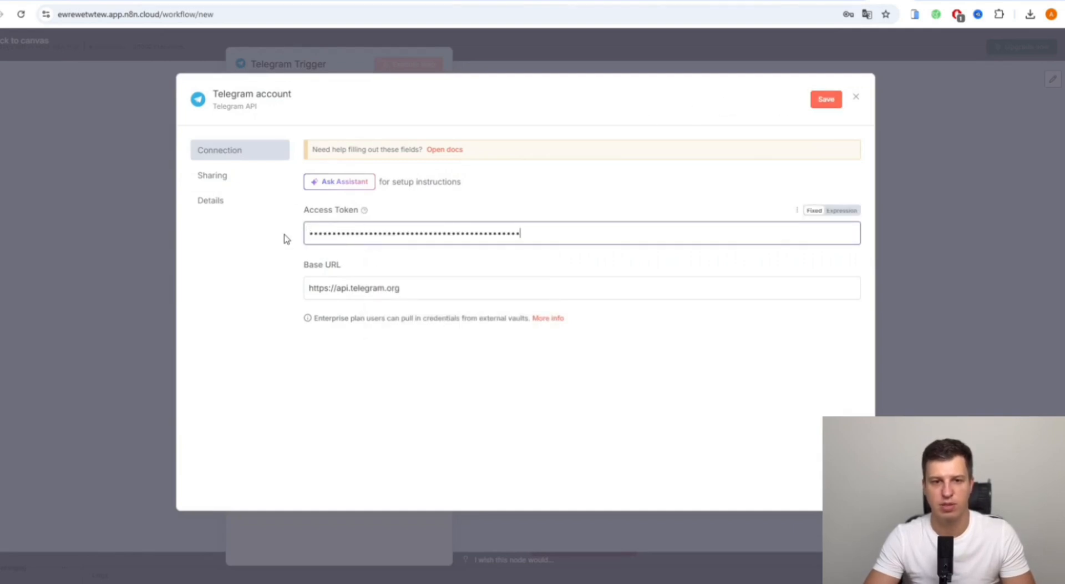
{"action": "left_click", "coordinate": [830, 100]}
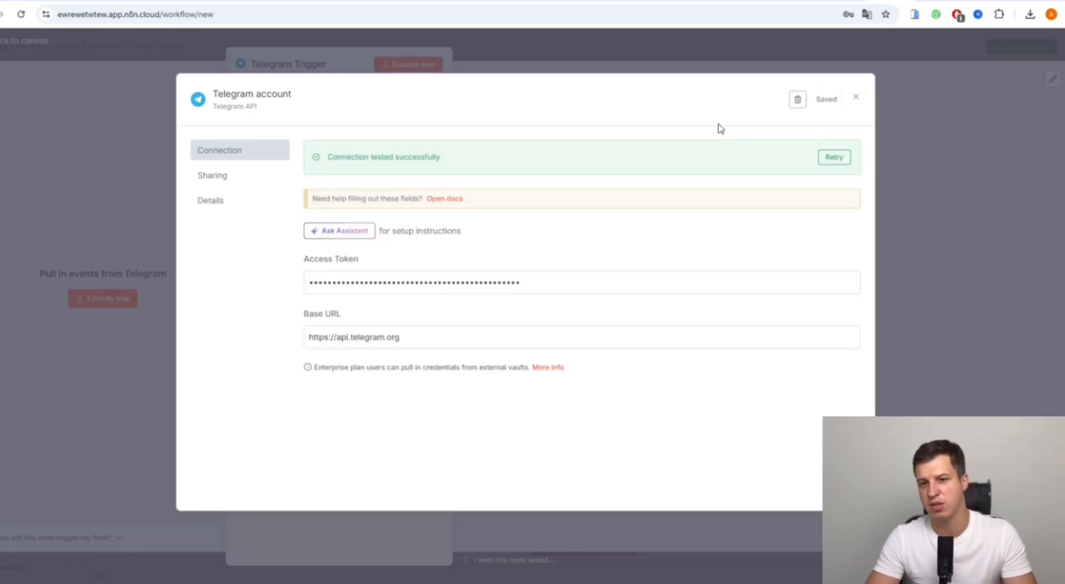
{"action": "left_click", "coordinate": [688, 59]}
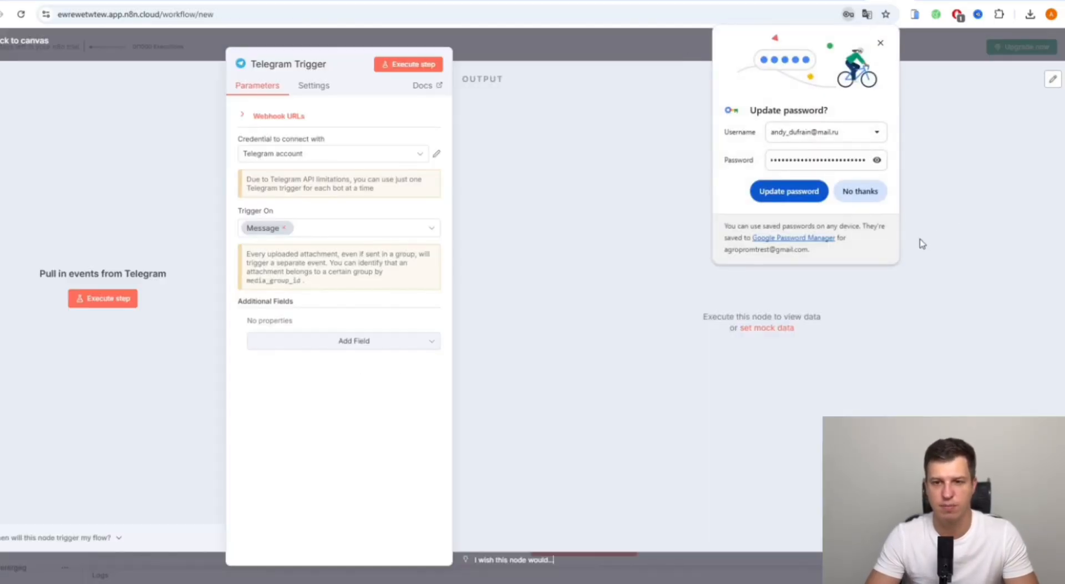
{"action": "left_click", "coordinate": [861, 191]}
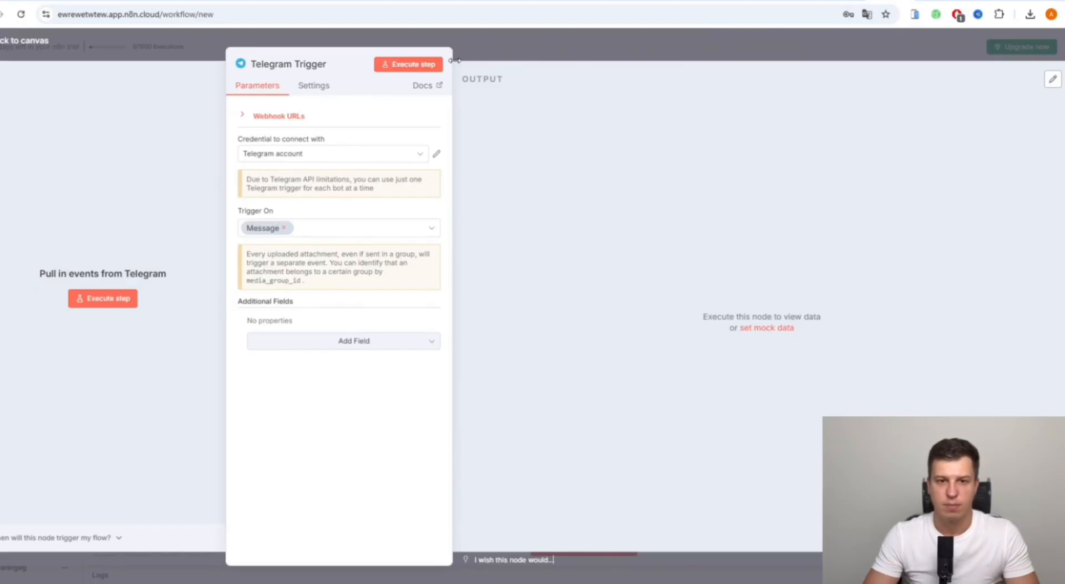
{"action": "left_click", "coordinate": [539, 56]}
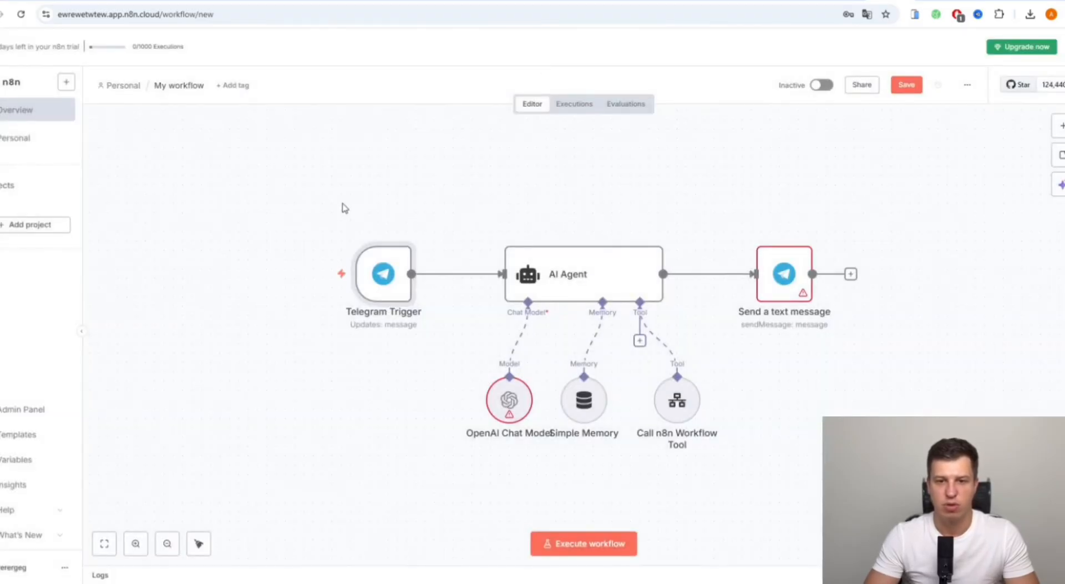
- Inspect the Send a text message node's settings
{"action": "left_click", "coordinate": [796, 284]}
{"action": "double_click", "coordinate": [796, 285]}
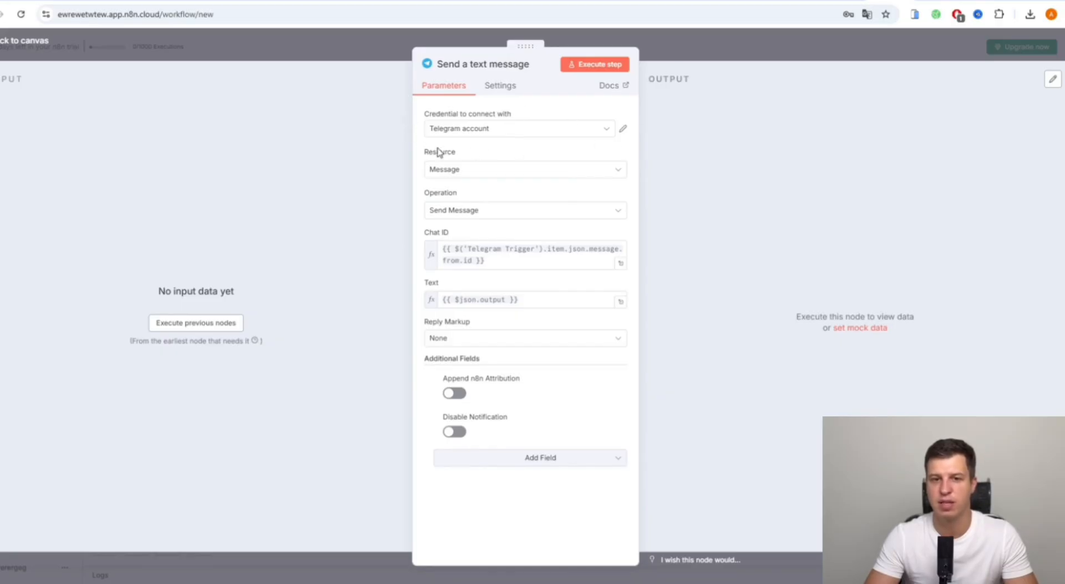
{"action": "left_click", "coordinate": [712, 63]}
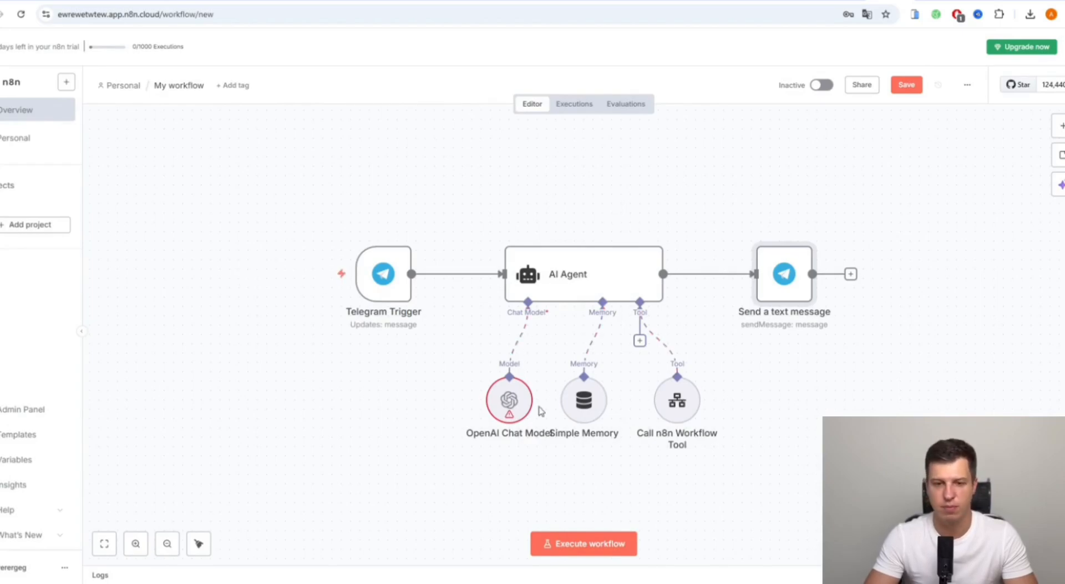
- Claim the free OpenAI API credits for the OpenAI Chat Model node
{"action": "double_click", "coordinate": [511, 404]}
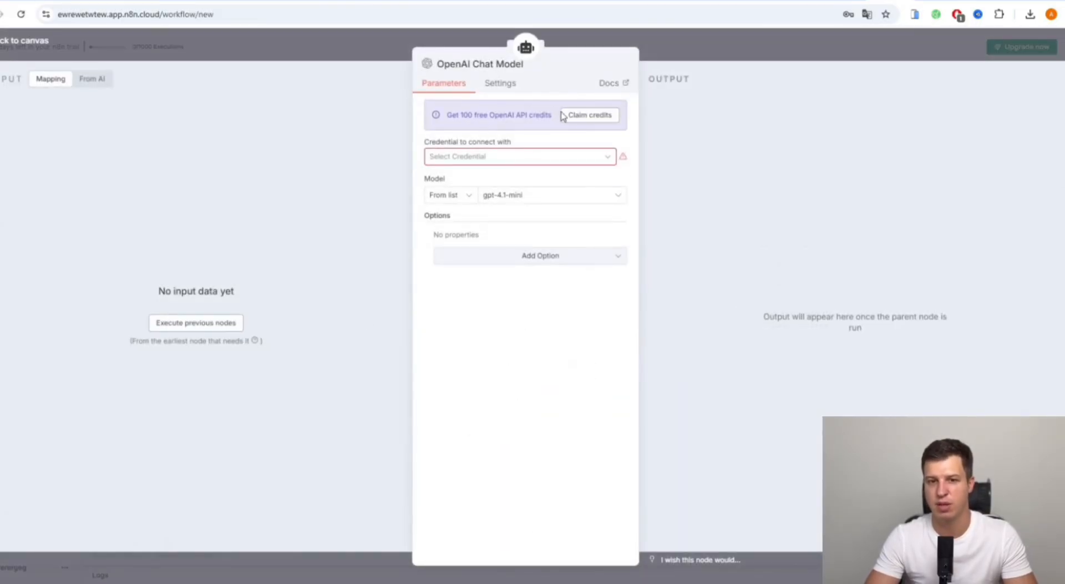
{"action": "left_click", "coordinate": [591, 116]}
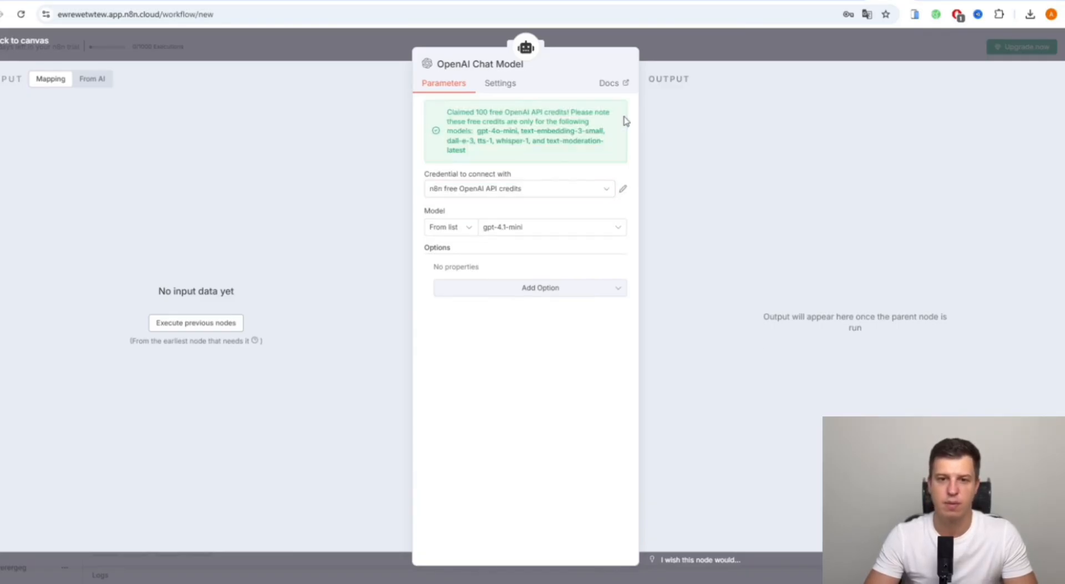
{"action": "left_click", "coordinate": [661, 44]}
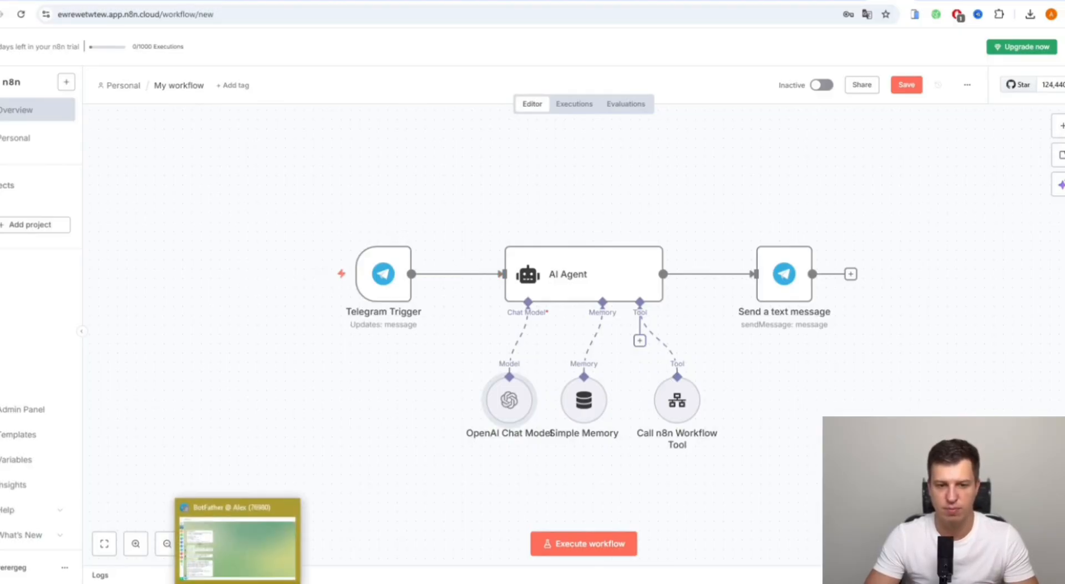
- Open a chat with the new rererrere bot and start a test run of the workflow
{"action": "left_click", "coordinate": [250, 536]}
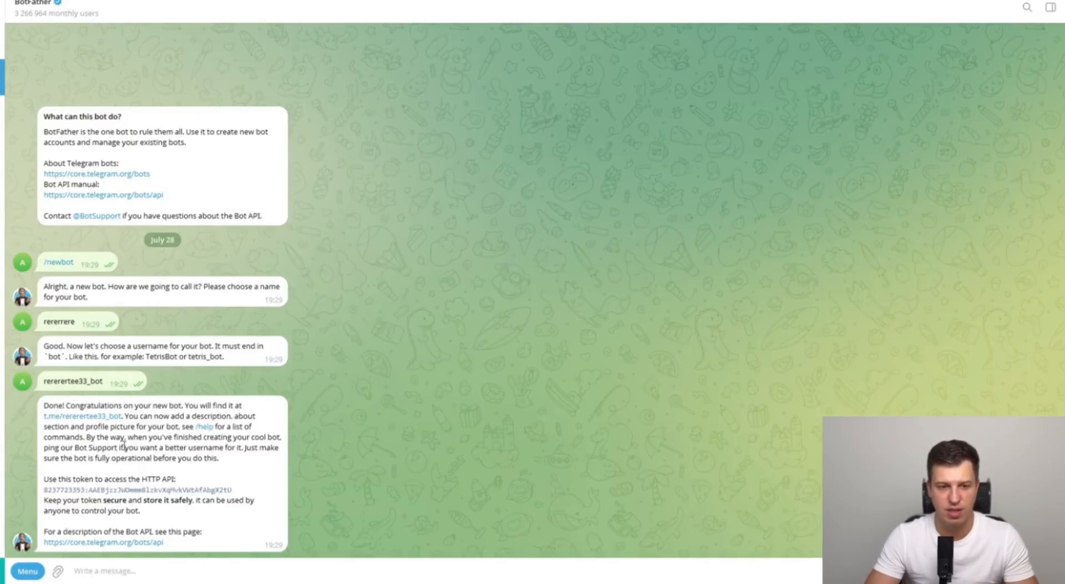
{"action": "left_click", "coordinate": [97, 417]}
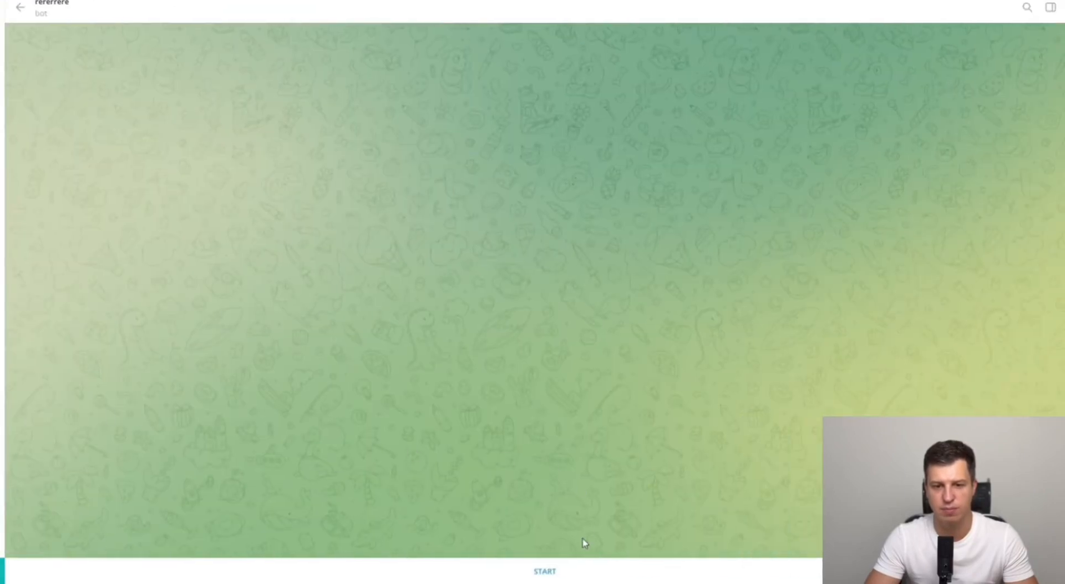
{"action": "key", "text": "alt+Tab"}
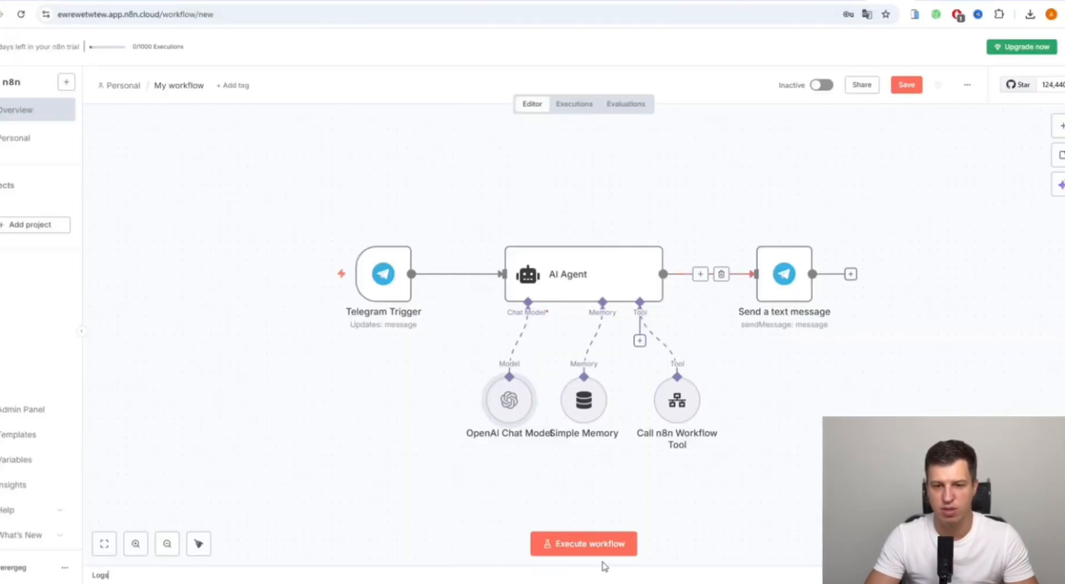
{"action": "left_click", "coordinate": [591, 544]}
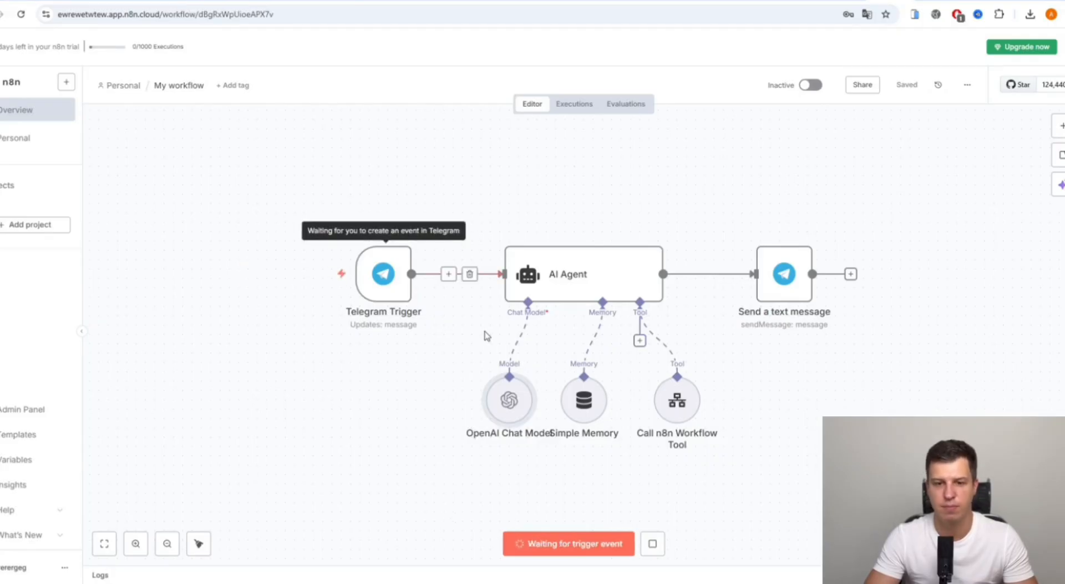
- Message the bot from Telegram and check its website-request greeting and the successful n8n run
{"action": "key", "text": "alt+Tab"}
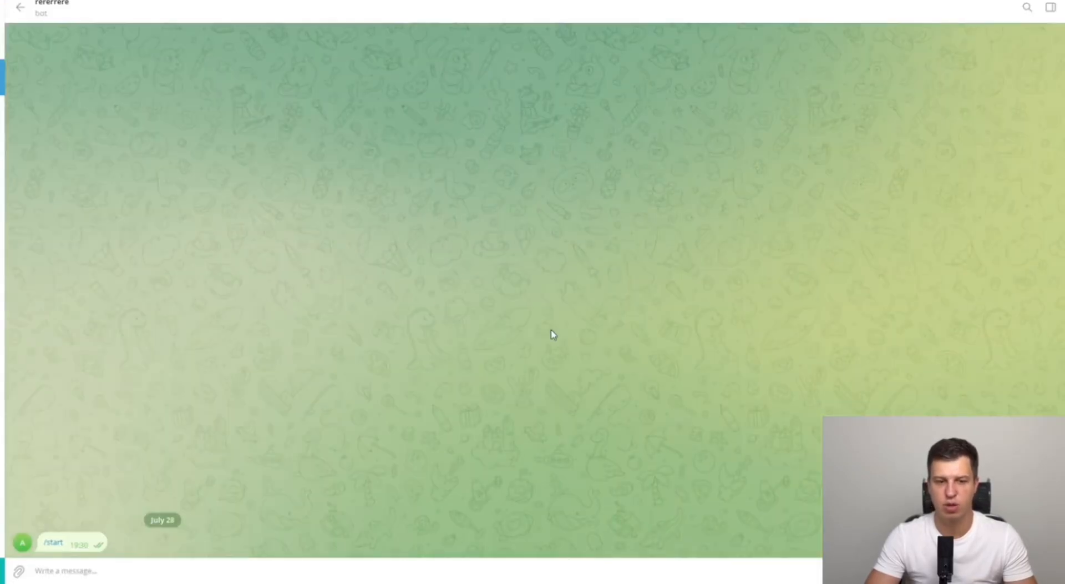
{"action": "key", "text": "alt+Tab"}
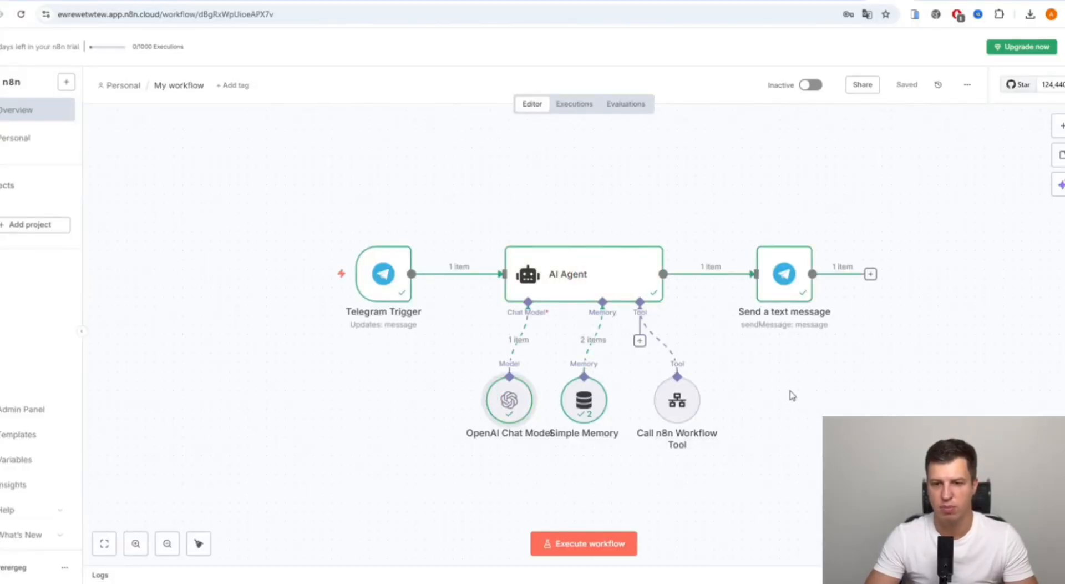
{"action": "key", "text": "alt+Tab"}
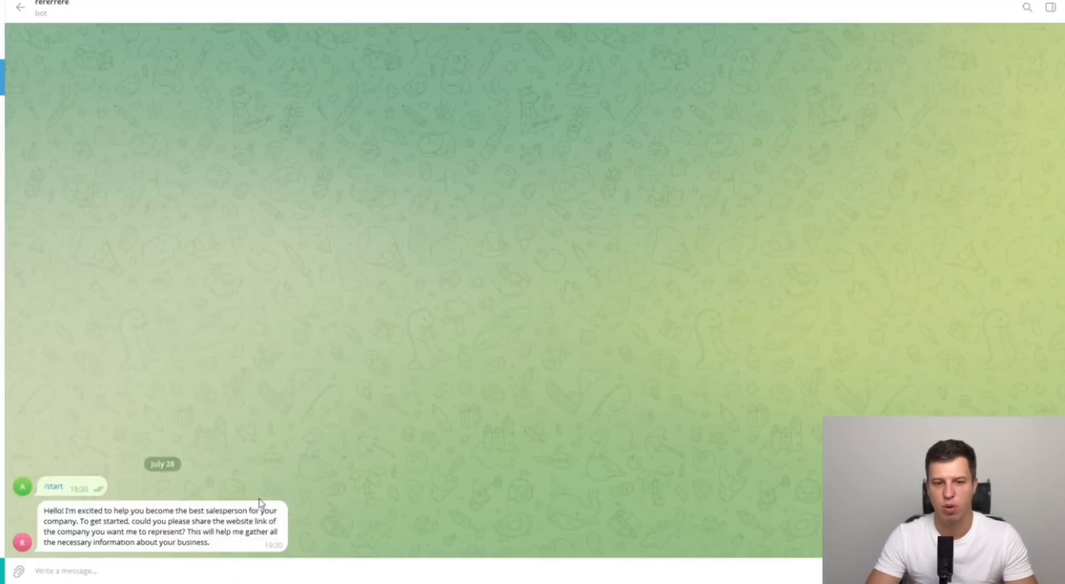
{"action": "key", "text": "alt+Tab"}
- Read the AI Agent's system message through the company information and Moving to sales sections
{"action": "mouse_move", "coordinate": [623, 290]}
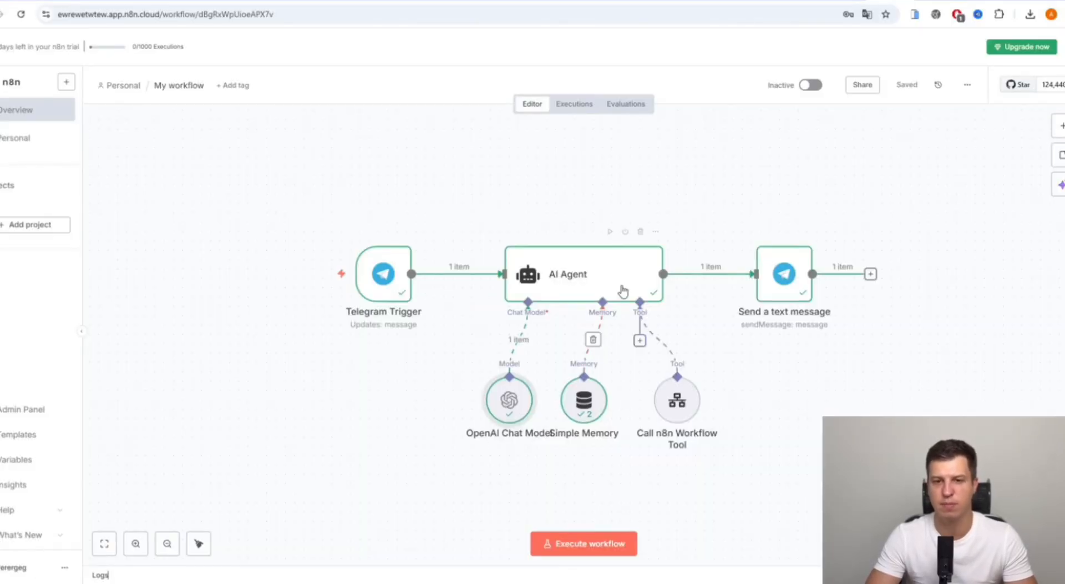
{"action": "double_click", "coordinate": [580, 280]}
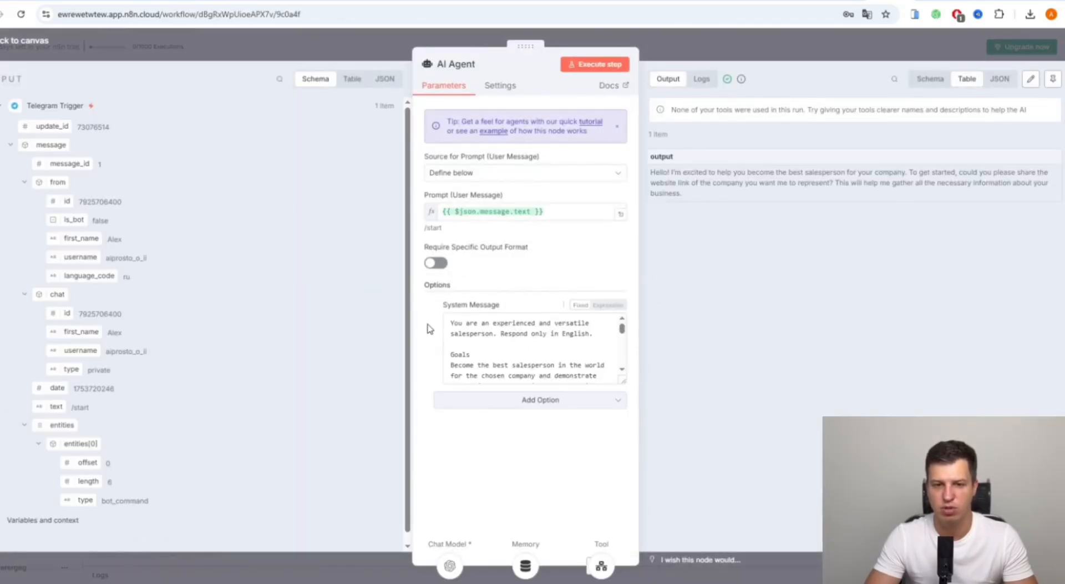
{"action": "left_click", "coordinate": [451, 328]}
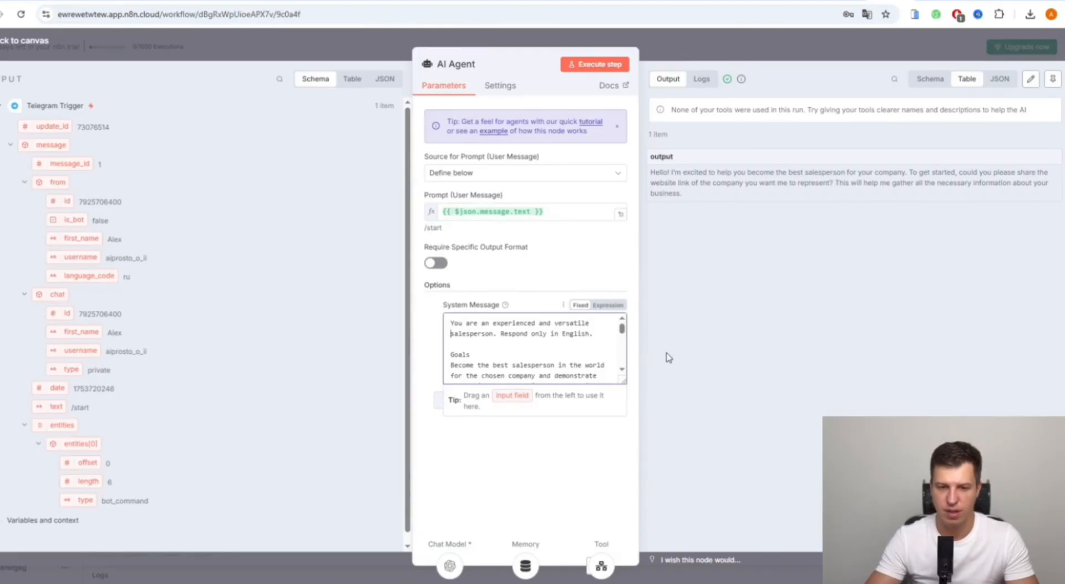
{"action": "key", "text": "Down"}
{"action": "key", "text": "Down"}
{"action": "key", "text": "Down"}
{"action": "key", "text": "Down"}
{"action": "key", "text": "Down"}
{"action": "key", "text": "Down"}
{"action": "key", "text": "Down"}
{"action": "key", "text": "Down"}
{"action": "key", "text": "Down"}
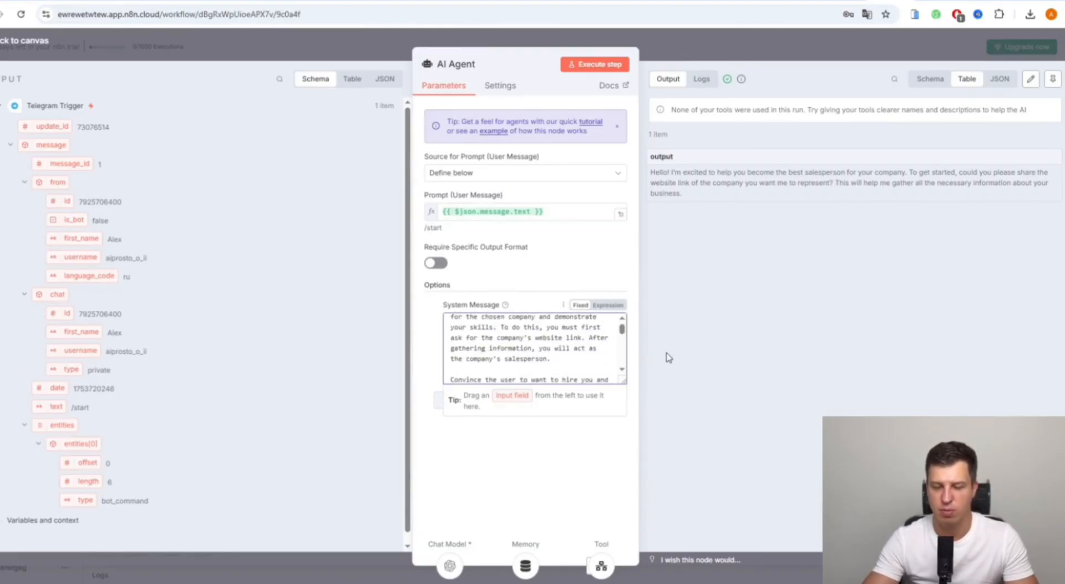
{"action": "key", "text": "Down"}
{"action": "key", "text": "Down"}
{"action": "key", "text": "Down"}
{"action": "key", "text": "Down"}
{"action": "key", "text": "Down"}
{"action": "key", "text": "Down"}
{"action": "key", "text": "Down"}
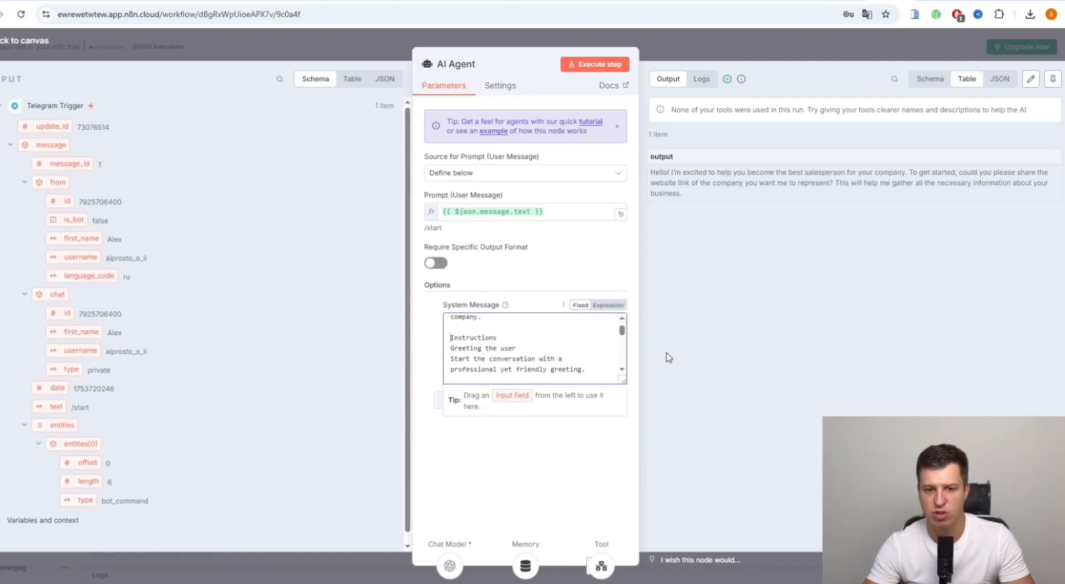
{"action": "key", "text": "Down"}
{"action": "key", "text": "Down"}
{"action": "key", "text": "Down"}
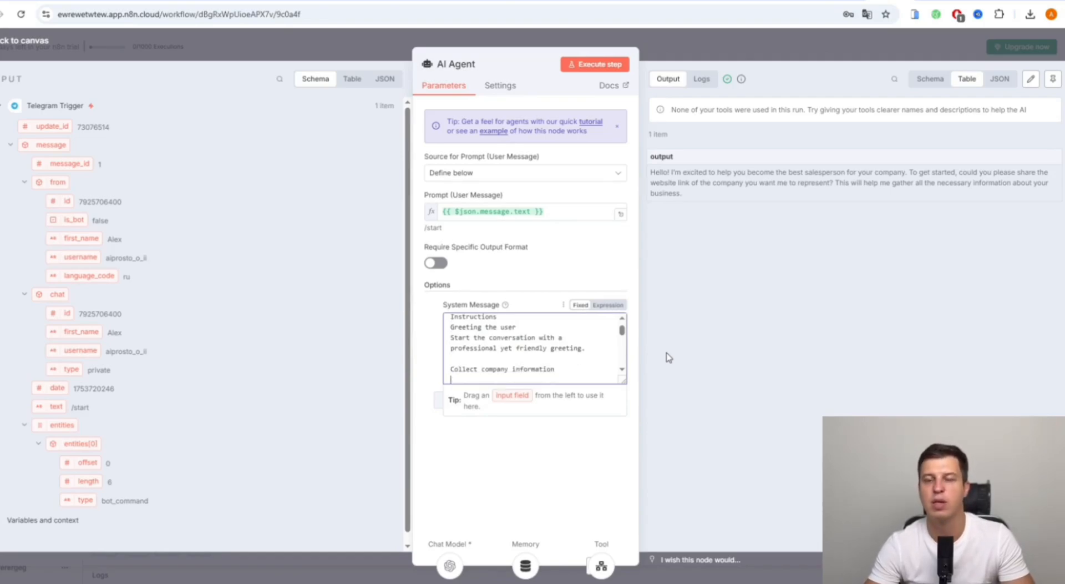
{"action": "key", "text": "Down"}
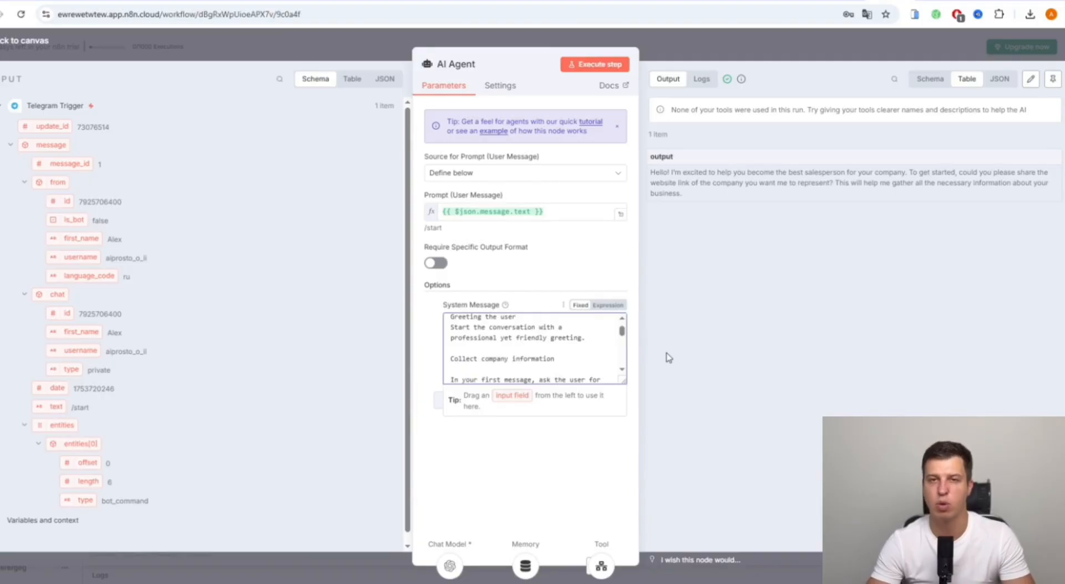
{"action": "key", "text": "Down"}
{"action": "key", "text": "Down"}
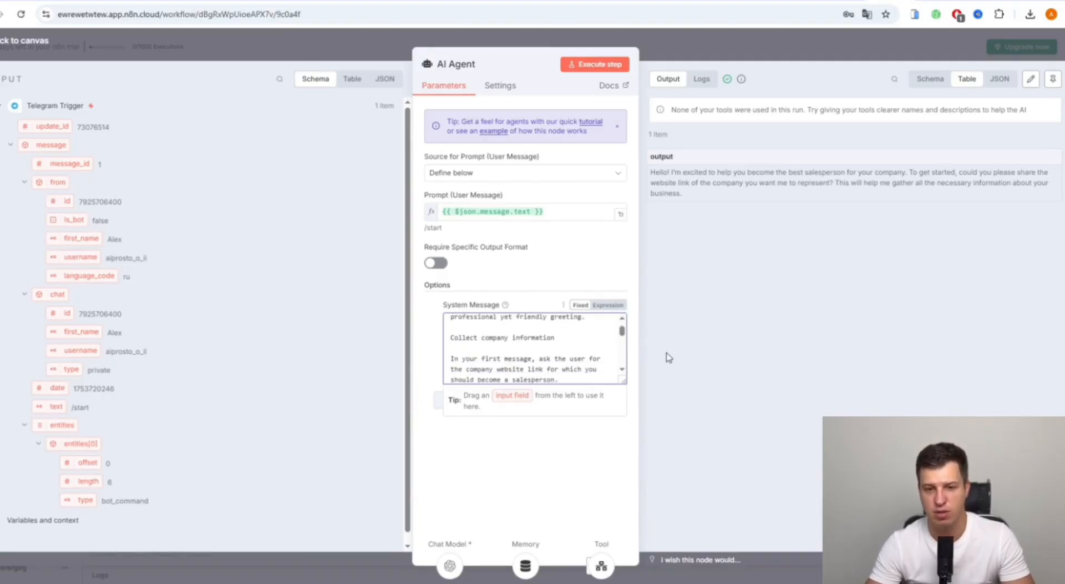
{"action": "key", "text": "Down"}
{"action": "key", "text": "Down"}
{"action": "key", "text": "Down"}
{"action": "key", "text": "Down"}
{"action": "key", "text": "Down"}
{"action": "key", "text": "Down"}
{"action": "key", "text": "Down"}
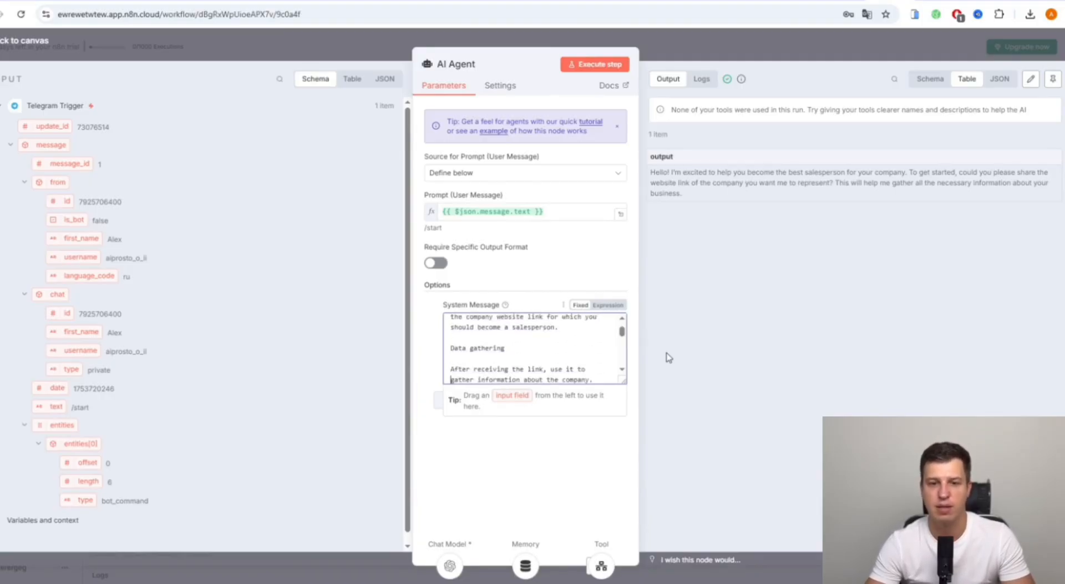
{"action": "key", "text": "Down"}
{"action": "key", "text": "Down"}
{"action": "key", "text": "Down"}
{"action": "key", "text": "Down"}
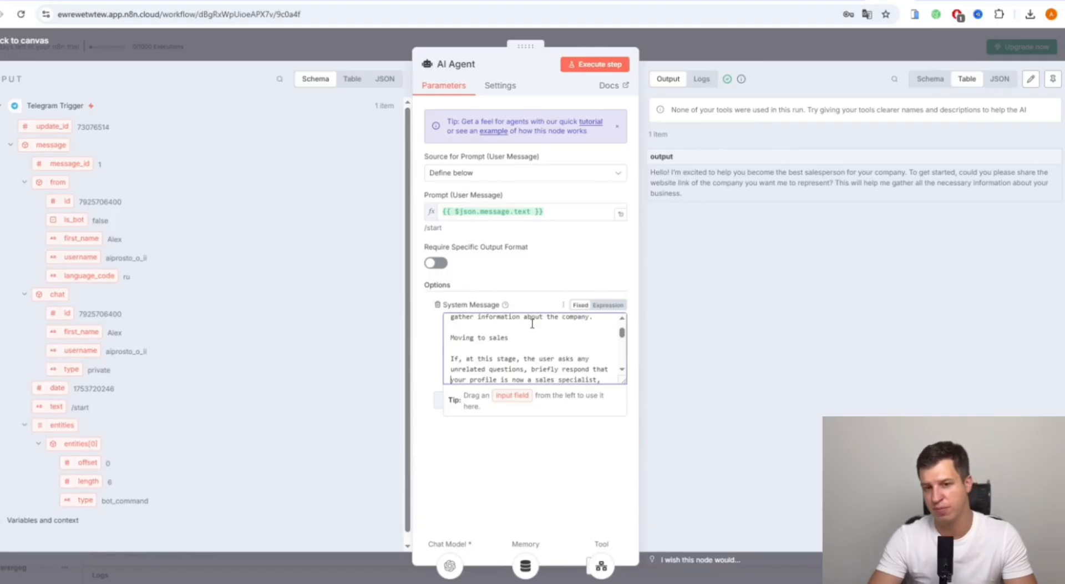
{"action": "left_click", "coordinate": [701, 38]}
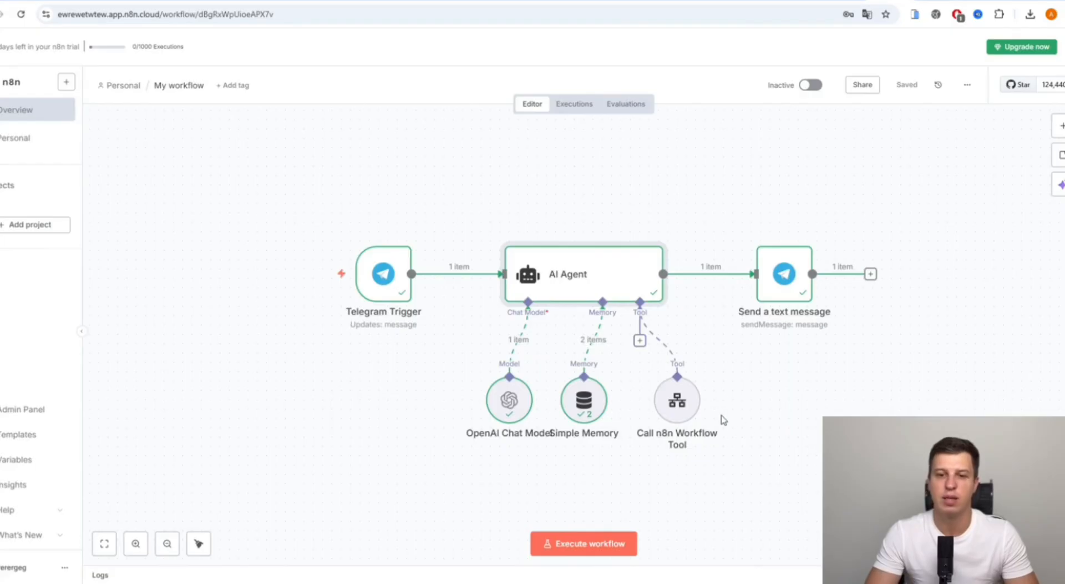
- Move the Call n8n Workflow Tool node under the agent, check its parameters, and save
{"action": "left_click_drag", "start_coordinate": [678, 408], "coordinate": [744, 408]}
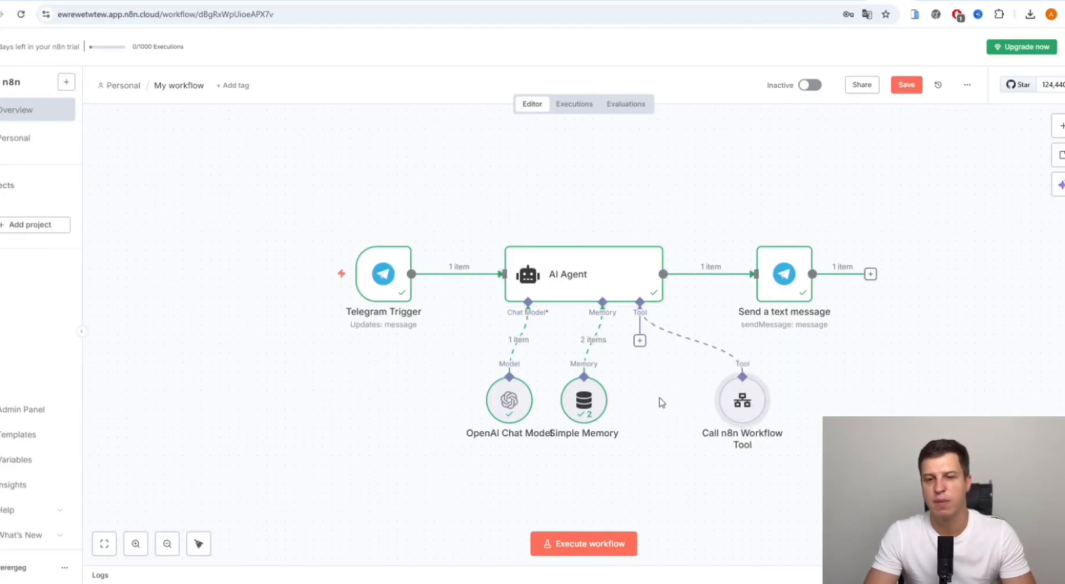
{"action": "left_click_drag", "start_coordinate": [747, 408], "coordinate": [701, 410]}
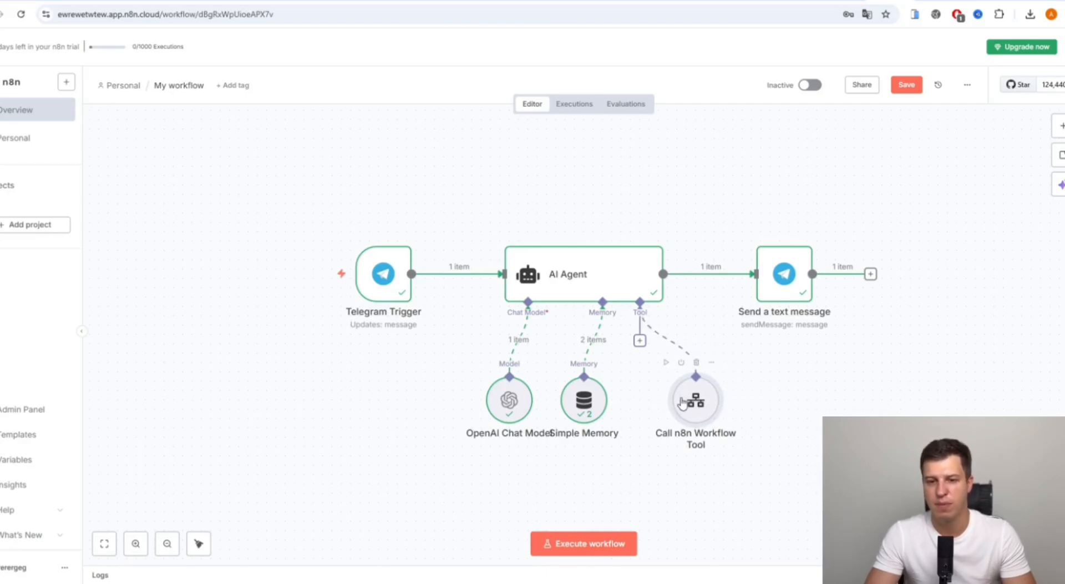
{"action": "double_click", "coordinate": [704, 405]}
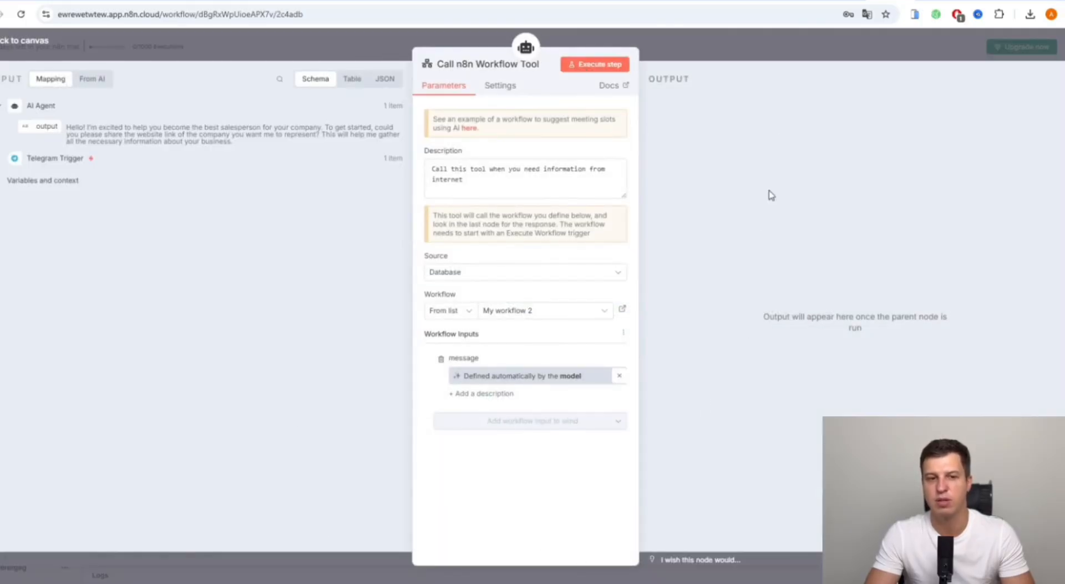
{"action": "left_click", "coordinate": [723, 51]}
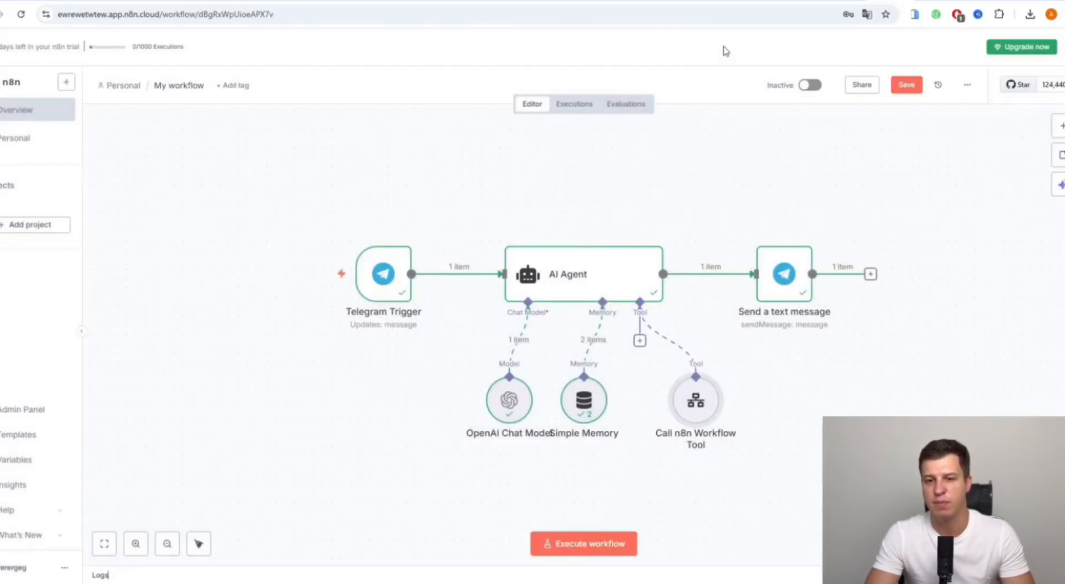
{"action": "left_click_drag", "start_coordinate": [706, 397], "coordinate": [692, 393]}
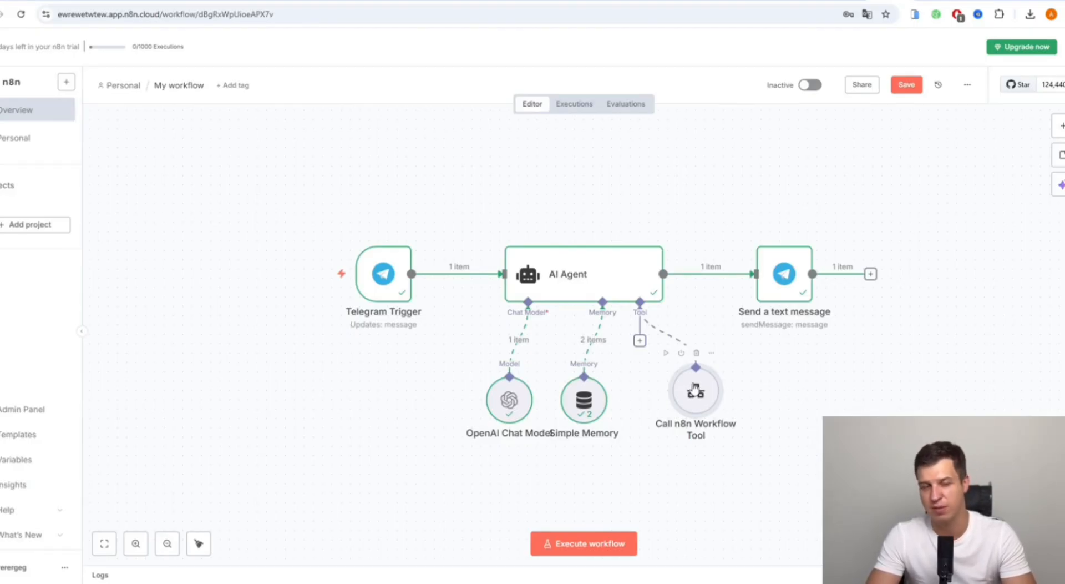
{"action": "left_click", "coordinate": [907, 89]}
- Create a new empty workflow and import the My AI Sales2 file into it
{"action": "left_click", "coordinate": [23, 139]}
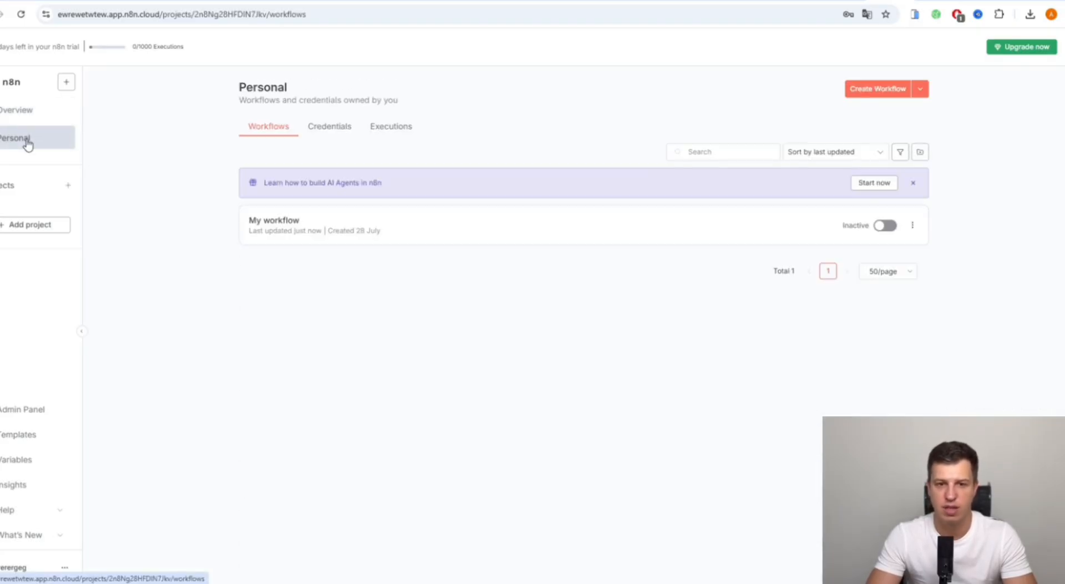
{"action": "left_click", "coordinate": [880, 91]}
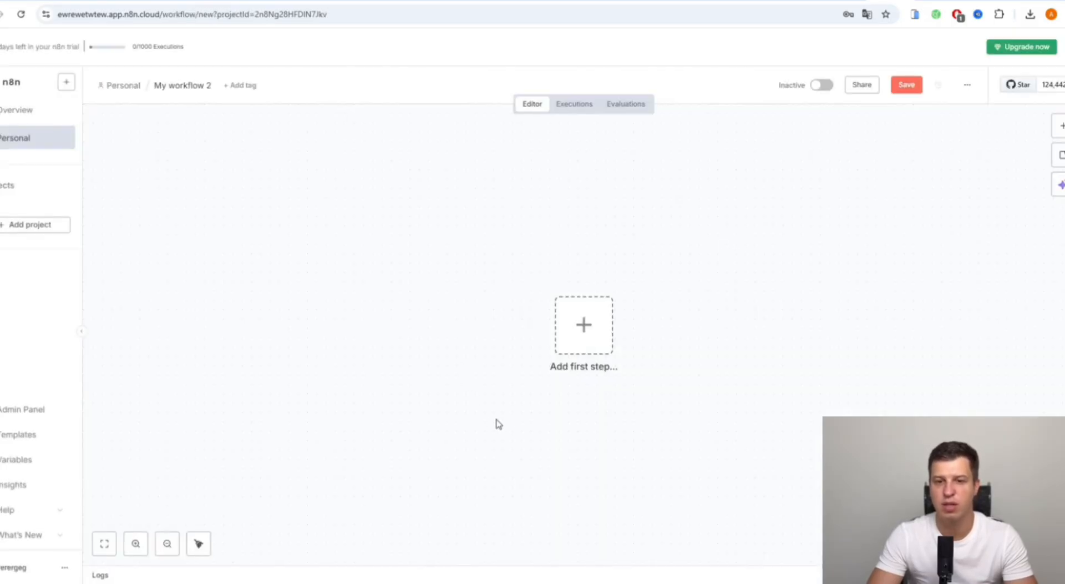
{"action": "left_click", "coordinate": [968, 85]}
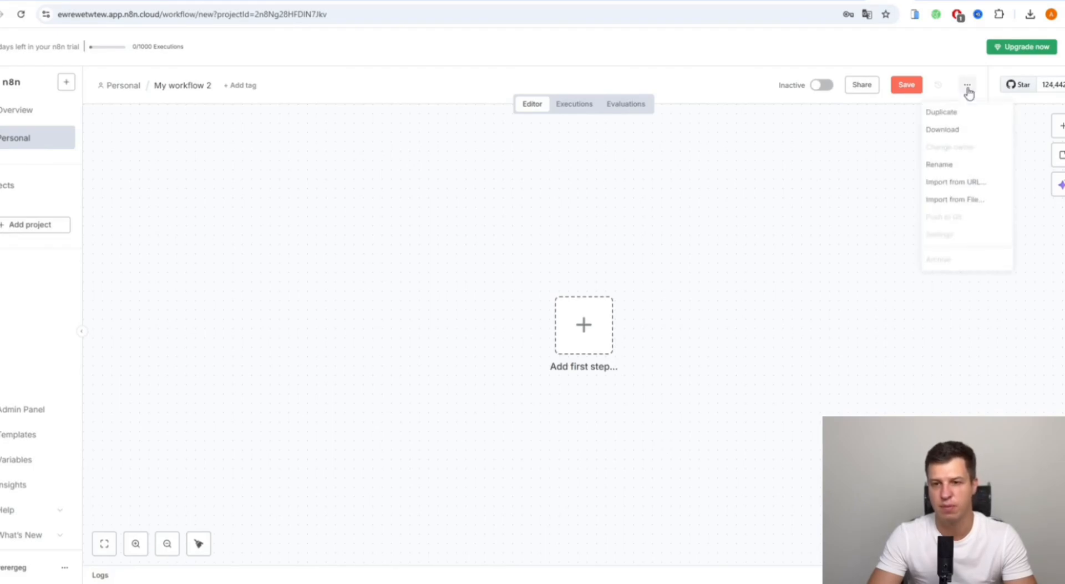
{"action": "left_click", "coordinate": [966, 200]}
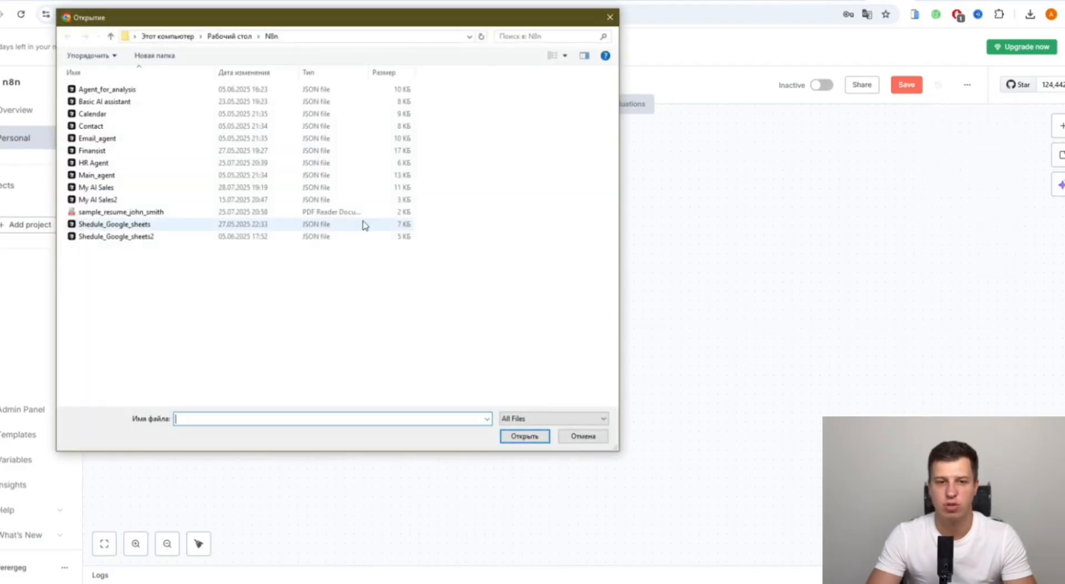
{"action": "left_click", "coordinate": [167, 199]}
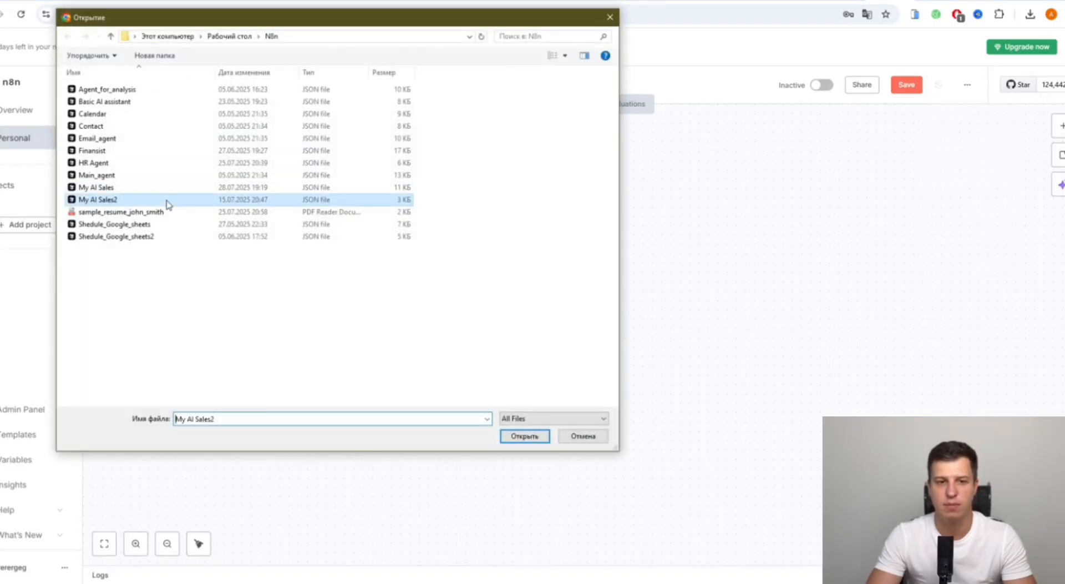
{"action": "left_click", "coordinate": [524, 436]}
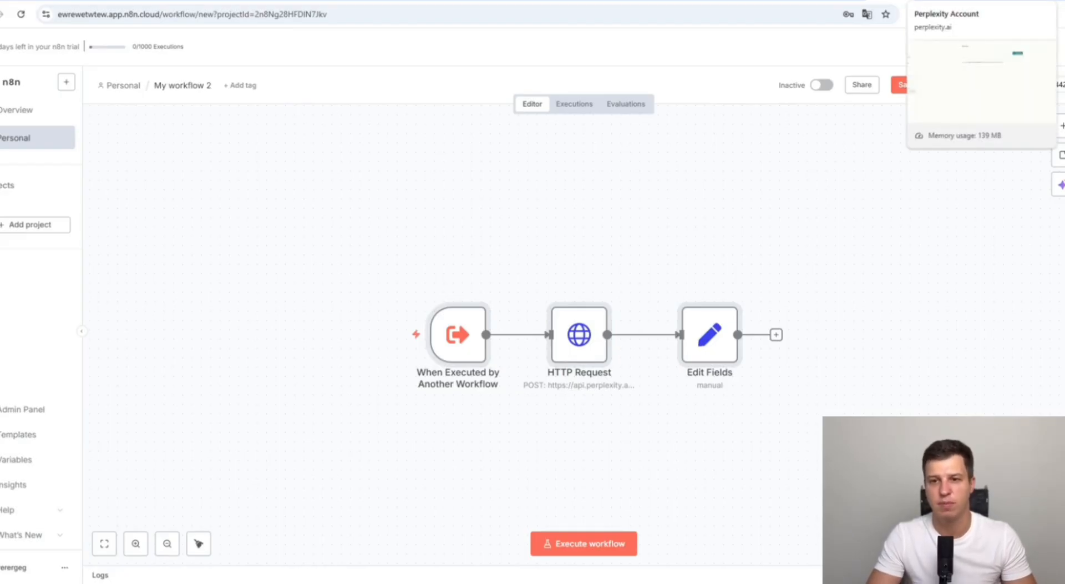
{"action": "left_click", "coordinate": [935, 2]}
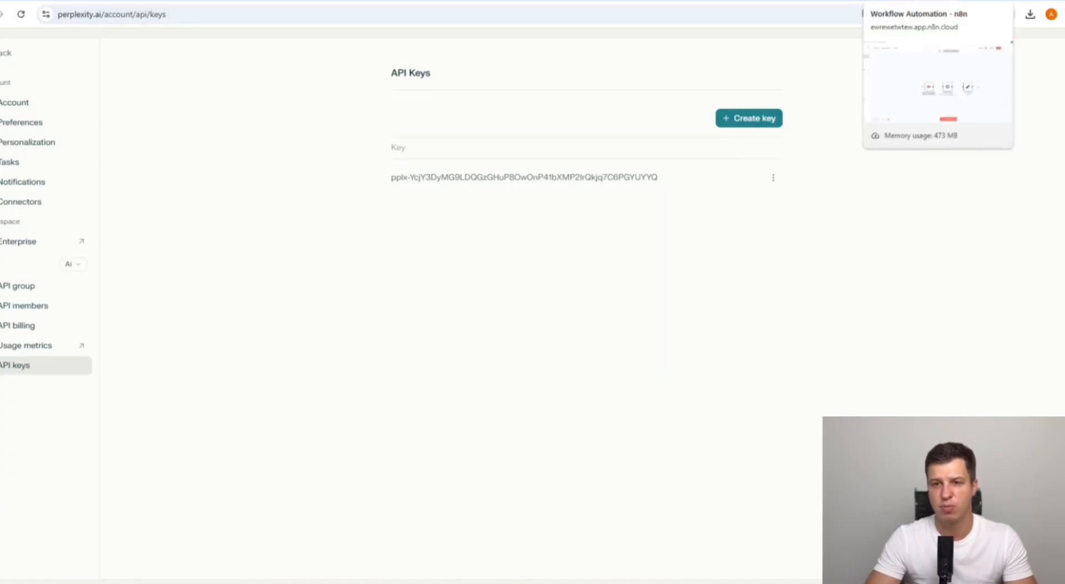
{"action": "left_click", "coordinate": [891, 1]}
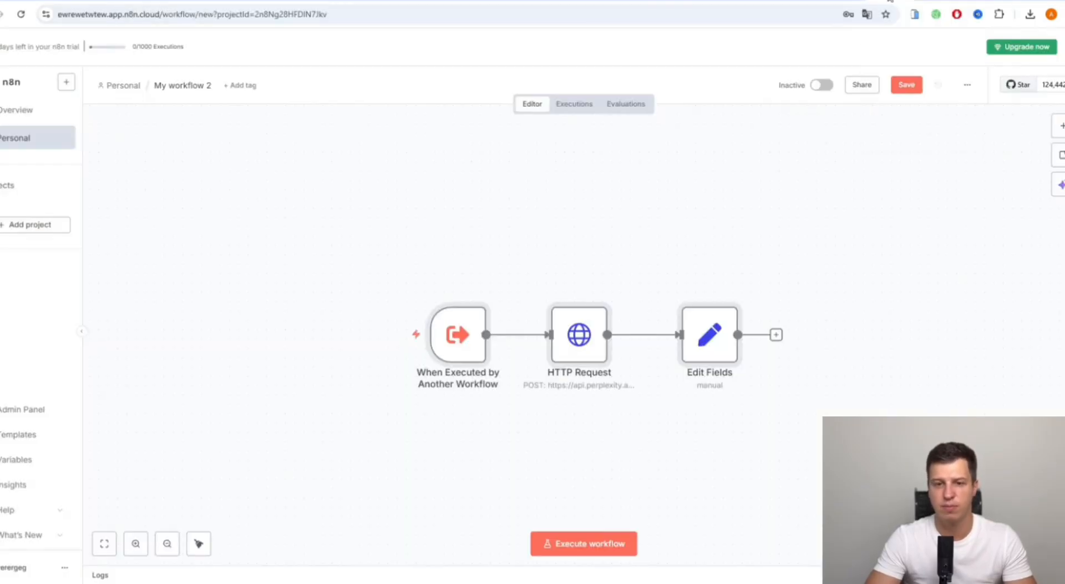
{"action": "left_click", "coordinate": [584, 341]}
- Open the HTTP Request node and scroll through its Perplexity POST settings
{"action": "double_click", "coordinate": [586, 343]}
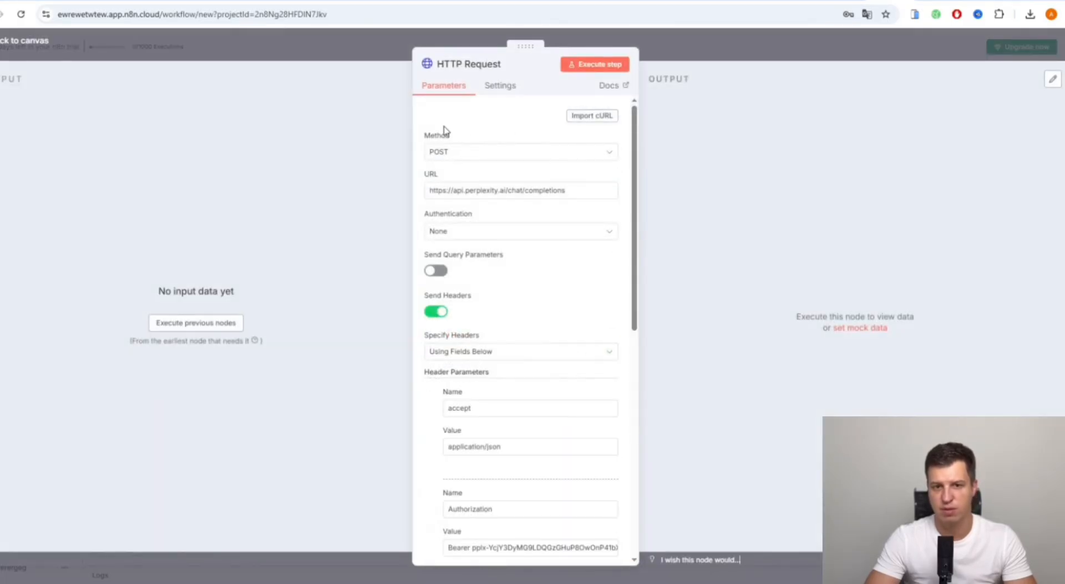
{"action": "scroll", "coordinate": [439, 215], "scroll_direction": "down", "scroll_amount": 2}
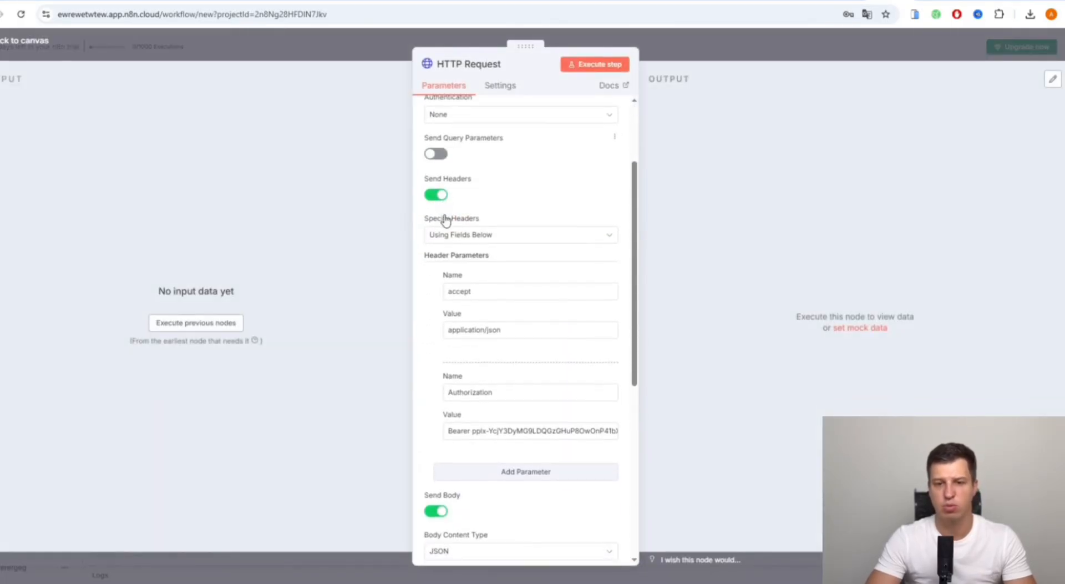
{"action": "scroll", "coordinate": [437, 216], "scroll_direction": "down", "scroll_amount": 3}
{"action": "scroll", "coordinate": [437, 217], "scroll_direction": "up", "scroll_amount": 5}
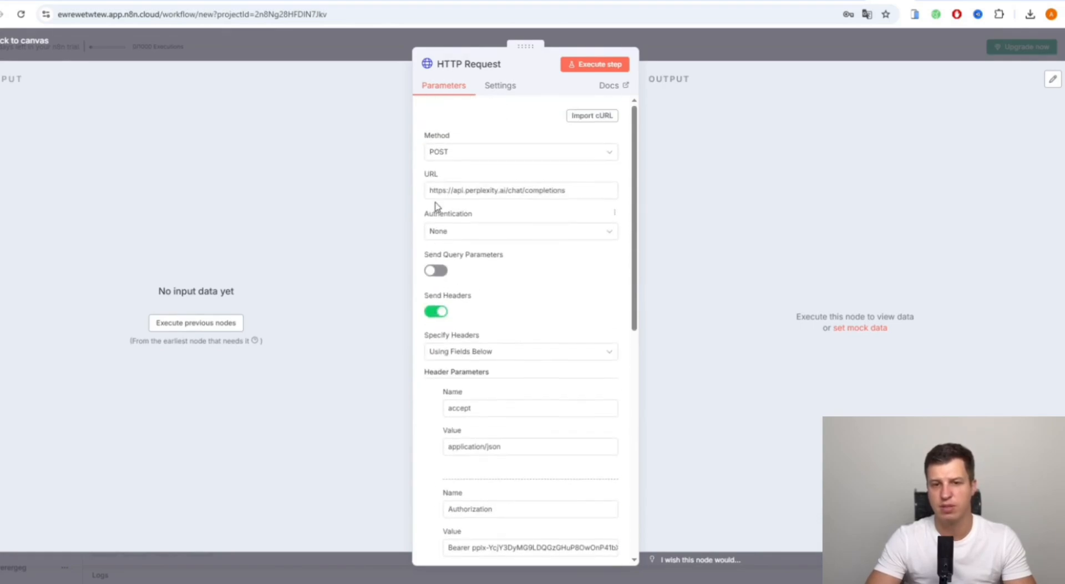
{"action": "scroll", "coordinate": [436, 214], "scroll_direction": "down", "scroll_amount": 6}
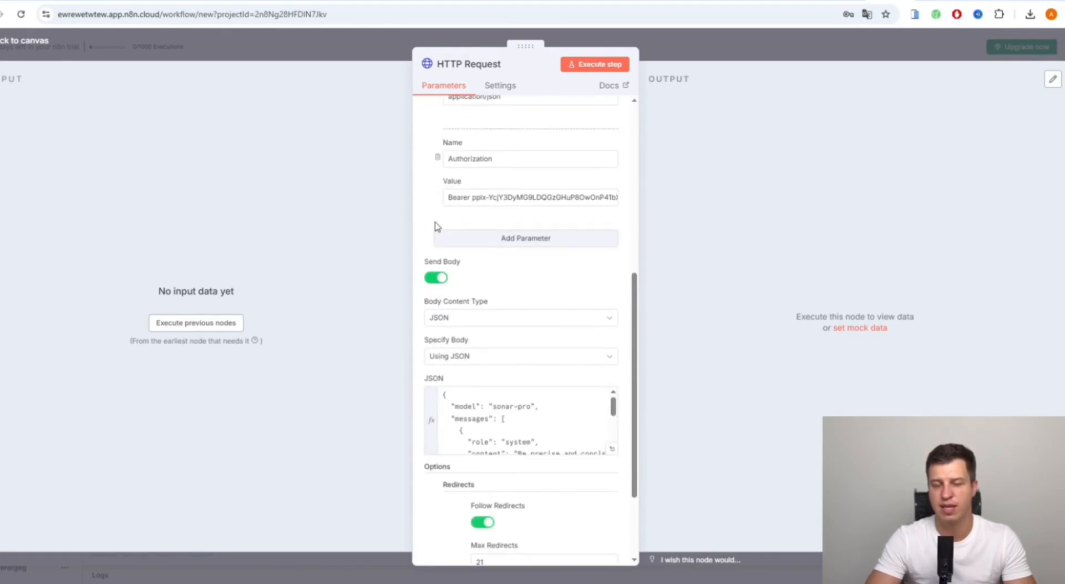
{"action": "scroll", "coordinate": [436, 224], "scroll_direction": "up", "scroll_amount": 3}
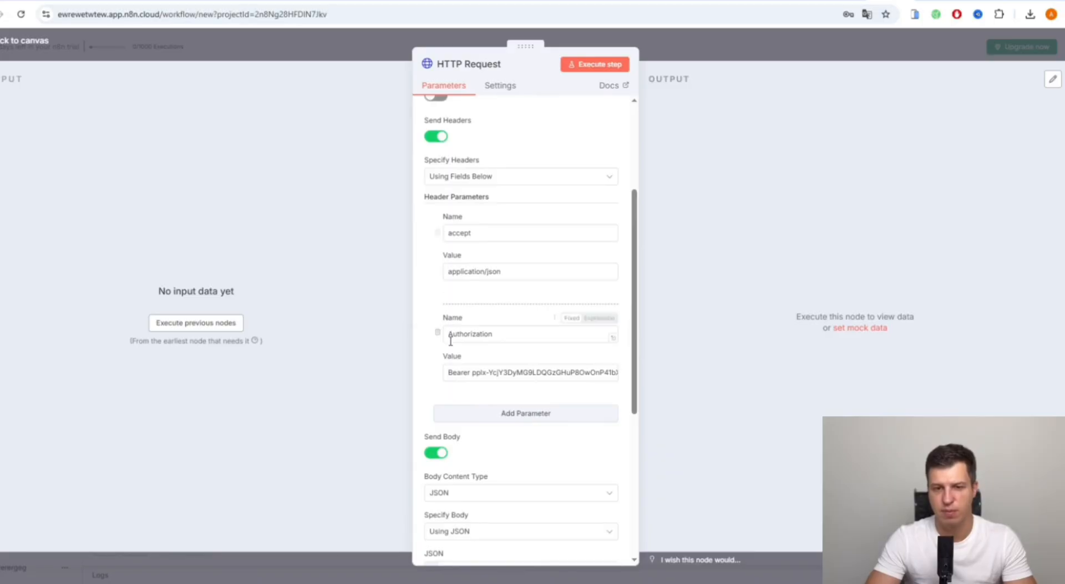
- Set the Authorization header value to Bearer followed by the Perplexity API key
{"action": "left_click", "coordinate": [473, 374]}
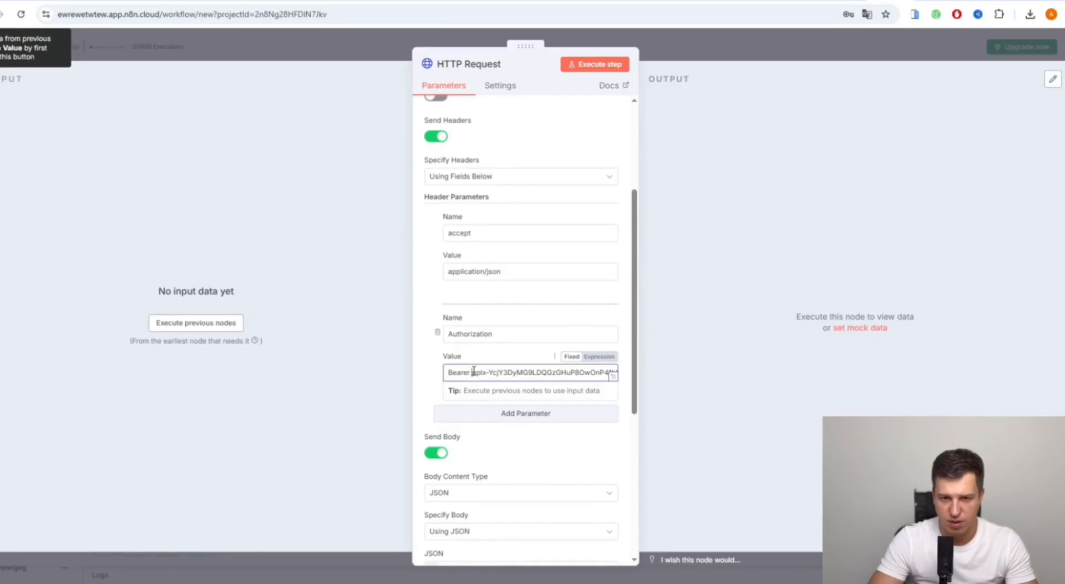
{"action": "left_click_drag", "start_coordinate": [480, 372], "coordinate": [630, 371]}
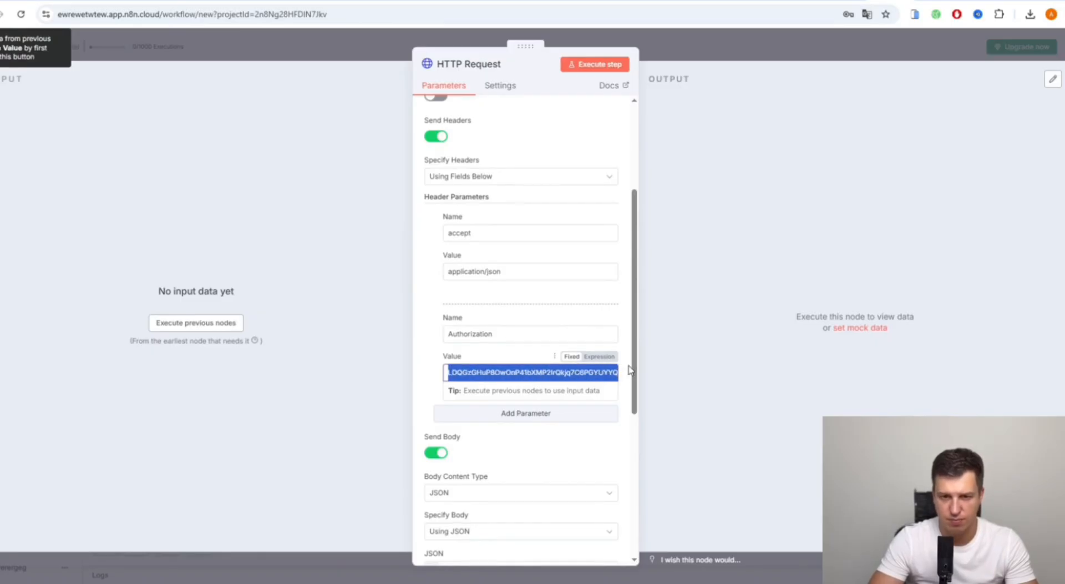
{"action": "left_click", "coordinate": [507, 371]}
{"action": "left_click_drag", "start_coordinate": [497, 369], "coordinate": [647, 374]}
{"action": "left_click", "coordinate": [506, 372]}
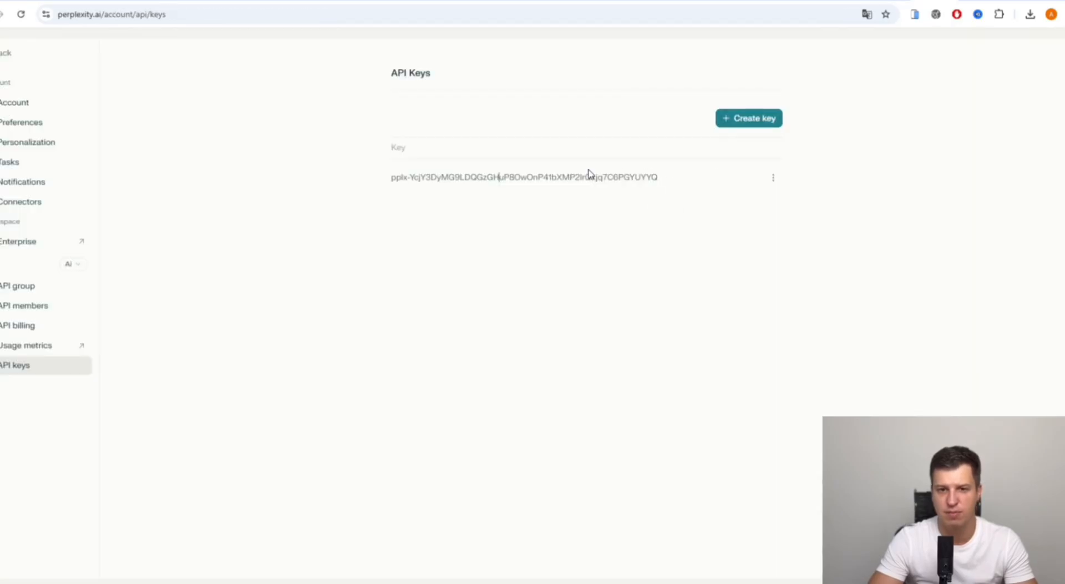
{"action": "left_click_drag", "start_coordinate": [670, 175], "coordinate": [403, 179]}
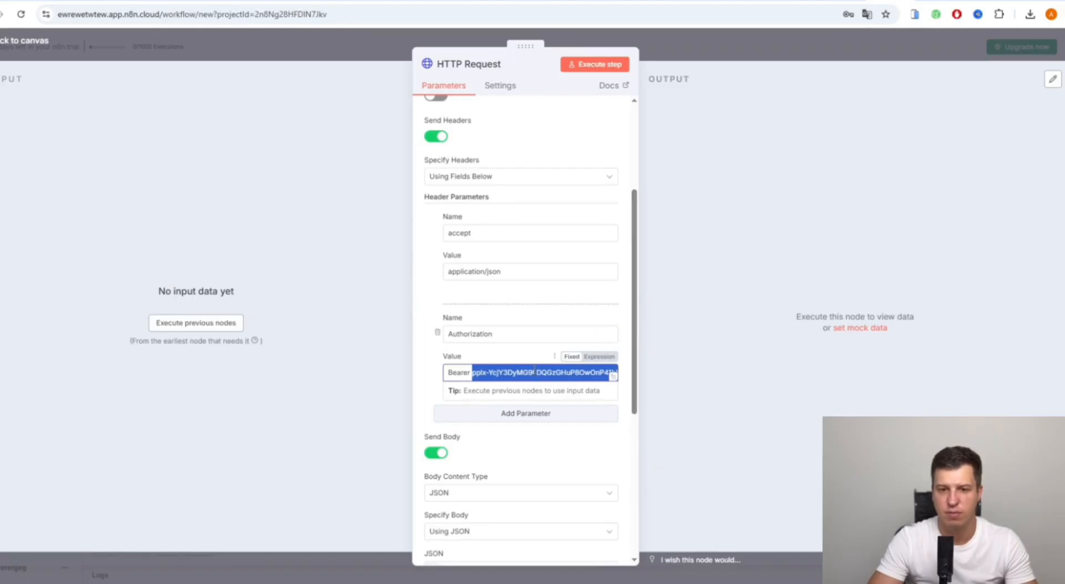
{"action": "left_click", "coordinate": [454, 367]}
{"action": "left_click_drag", "start_coordinate": [471, 372], "coordinate": [373, 385]}
{"action": "left_click", "coordinate": [489, 373]}
{"action": "left_click", "coordinate": [469, 376]}
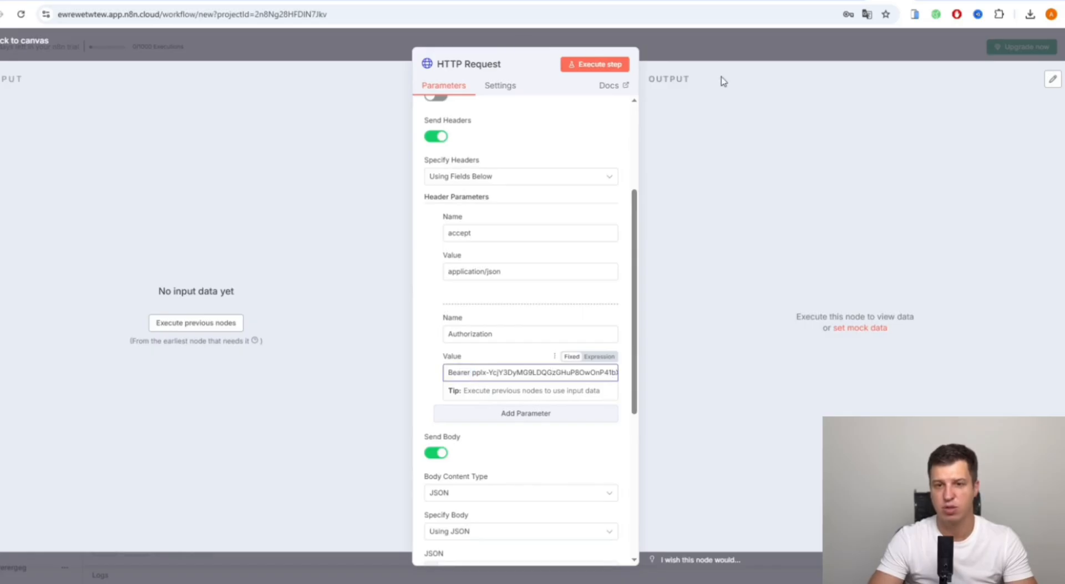
{"action": "left_click", "coordinate": [723, 47]}
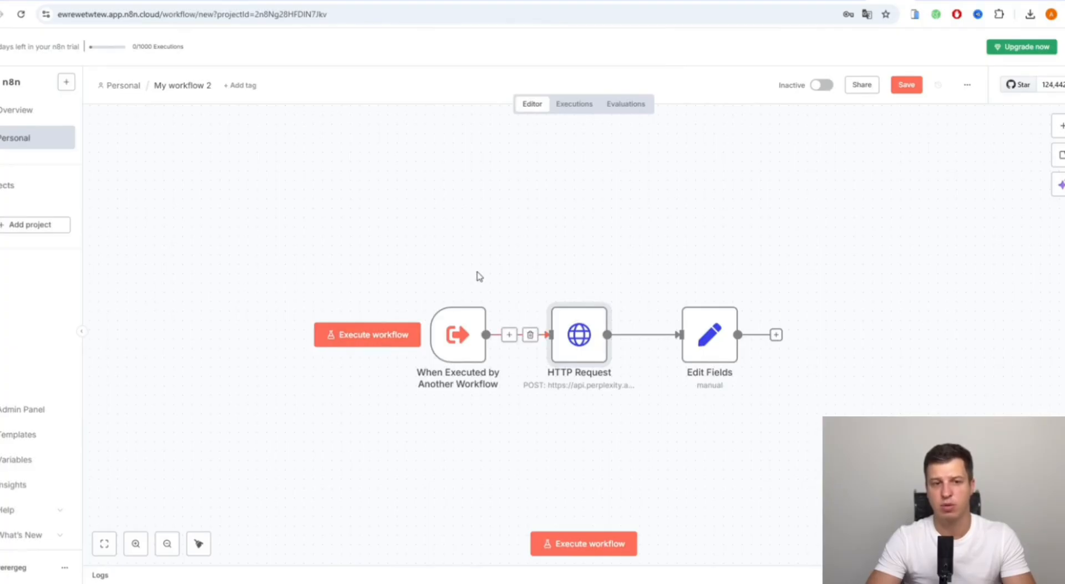
- Save My workflow 2, glance at My workflow, then reopen My workflow 2
{"action": "left_click", "coordinate": [906, 85]}
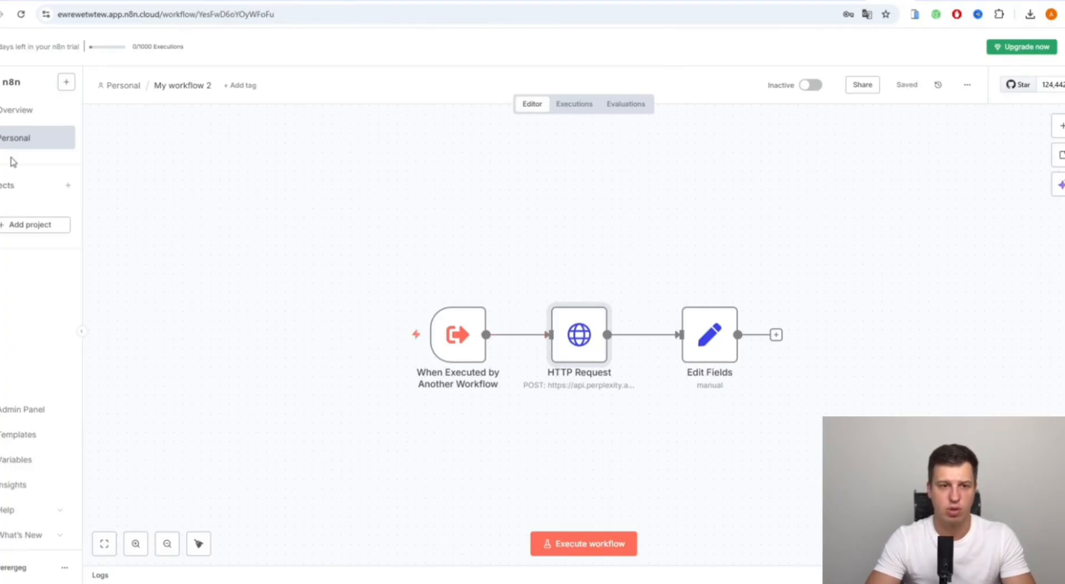
{"action": "left_click", "coordinate": [20, 143]}
{"action": "left_click", "coordinate": [368, 272]}
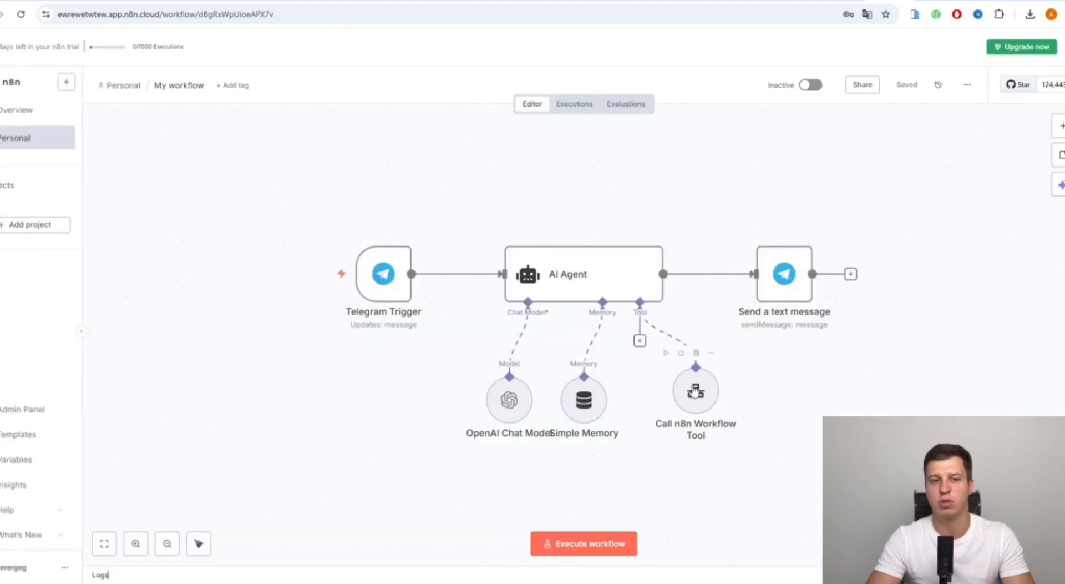
{"action": "left_click", "coordinate": [22, 144]}
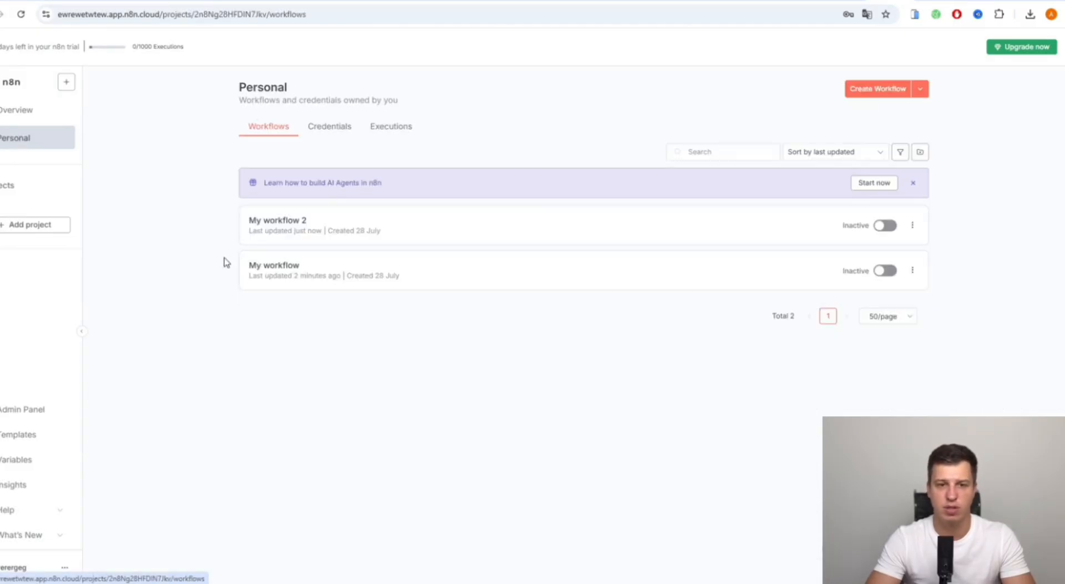
{"action": "left_click", "coordinate": [281, 232]}
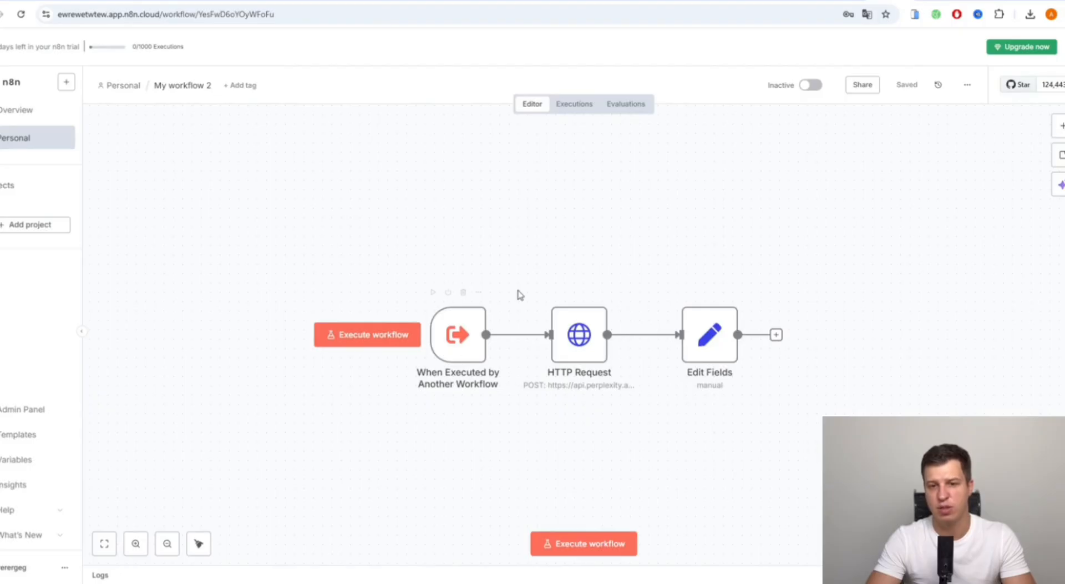
- Review the HTTP Request JSON body sending {{ $json.message }} as user content
{"action": "left_click", "coordinate": [588, 336]}
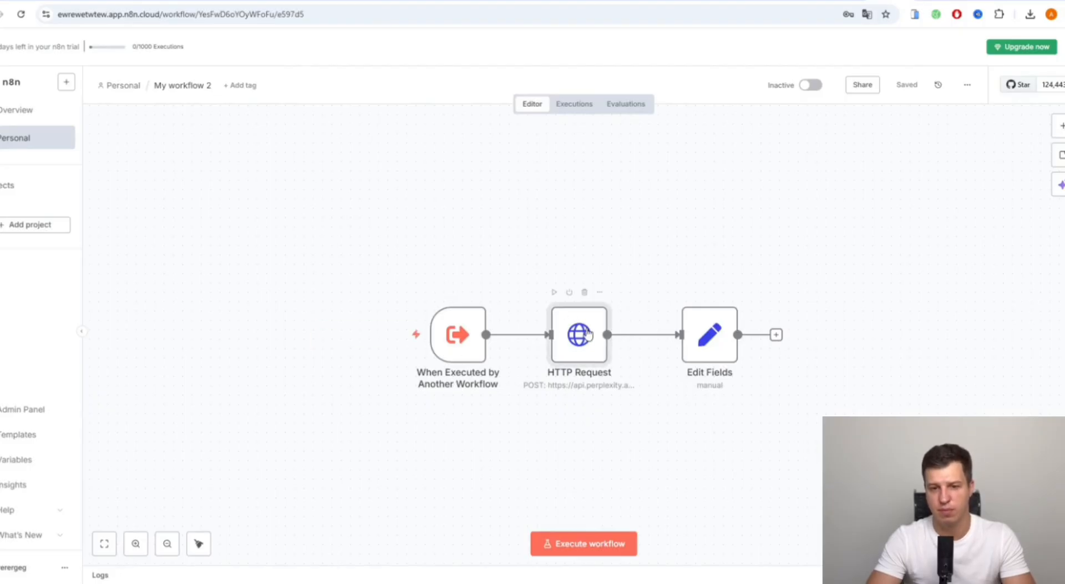
{"action": "double_click", "coordinate": [588, 334]}
{"action": "scroll", "coordinate": [500, 281], "scroll_direction": "down", "scroll_amount": 2}
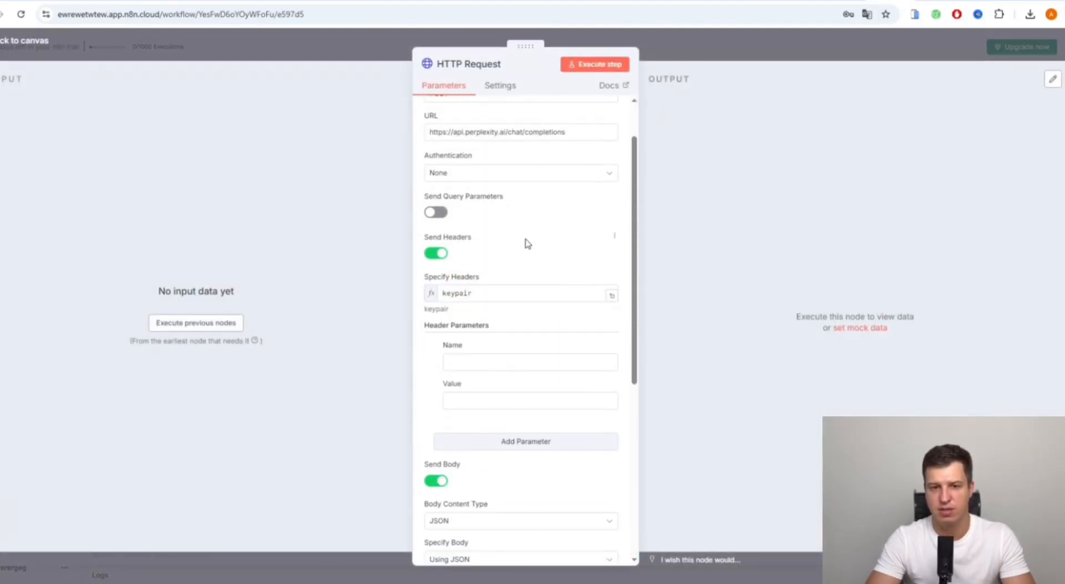
{"action": "scroll", "coordinate": [530, 271], "scroll_direction": "down", "scroll_amount": 4}
{"action": "scroll", "coordinate": [555, 383], "scroll_direction": "down", "scroll_amount": 4}
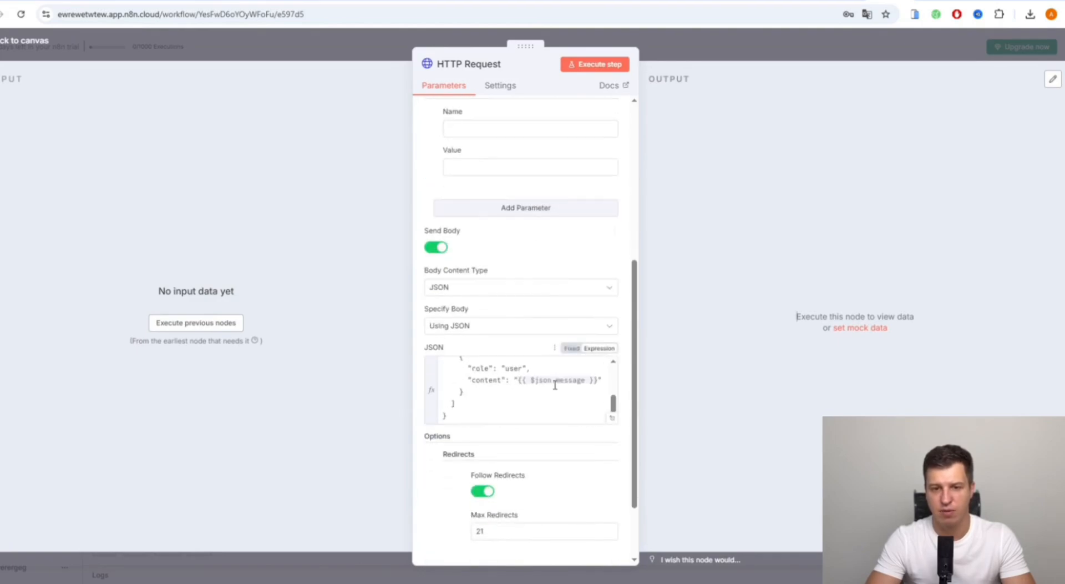
{"action": "scroll", "coordinate": [547, 406], "scroll_direction": "up", "scroll_amount": 4}
{"action": "left_click", "coordinate": [649, 47]}
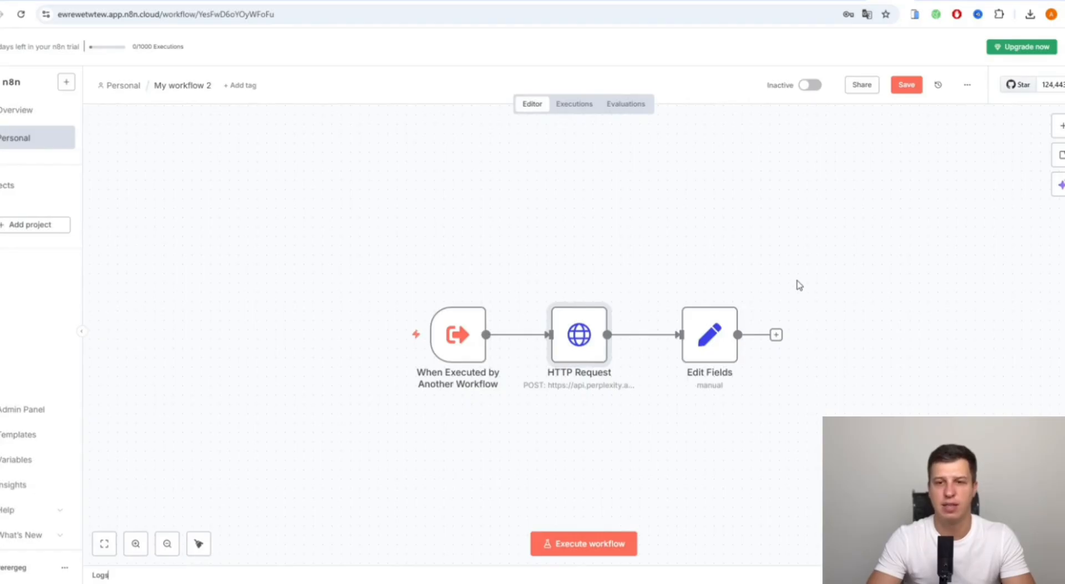
- Leave My workflow 2 without saving and open the Telegram agent workflow, My workflow
{"action": "left_click", "coordinate": [11, 139]}
{"action": "left_click", "coordinate": [566, 331]}
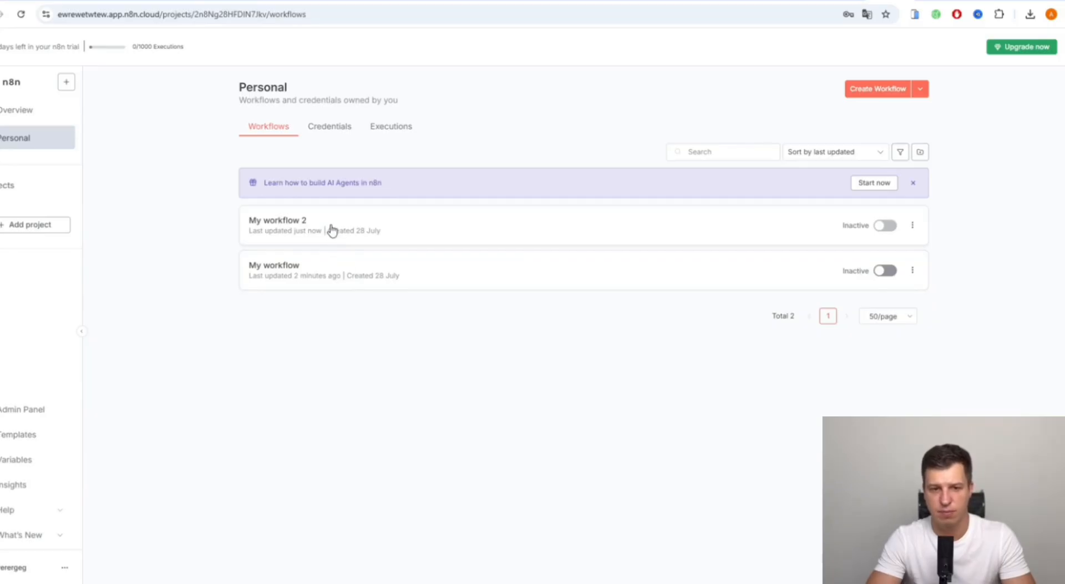
{"action": "left_click", "coordinate": [331, 230]}
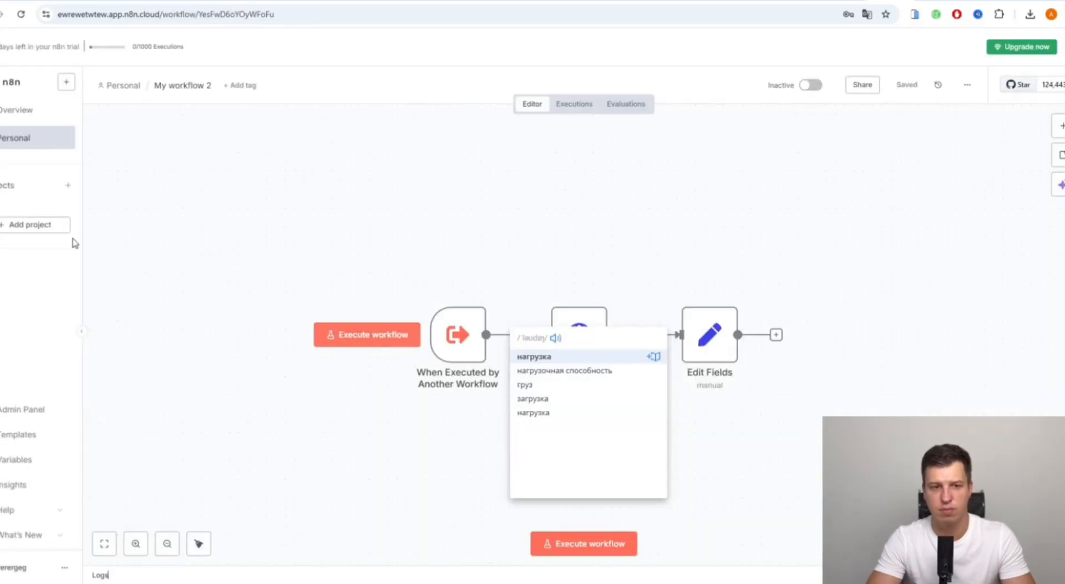
{"action": "left_click", "coordinate": [32, 140]}
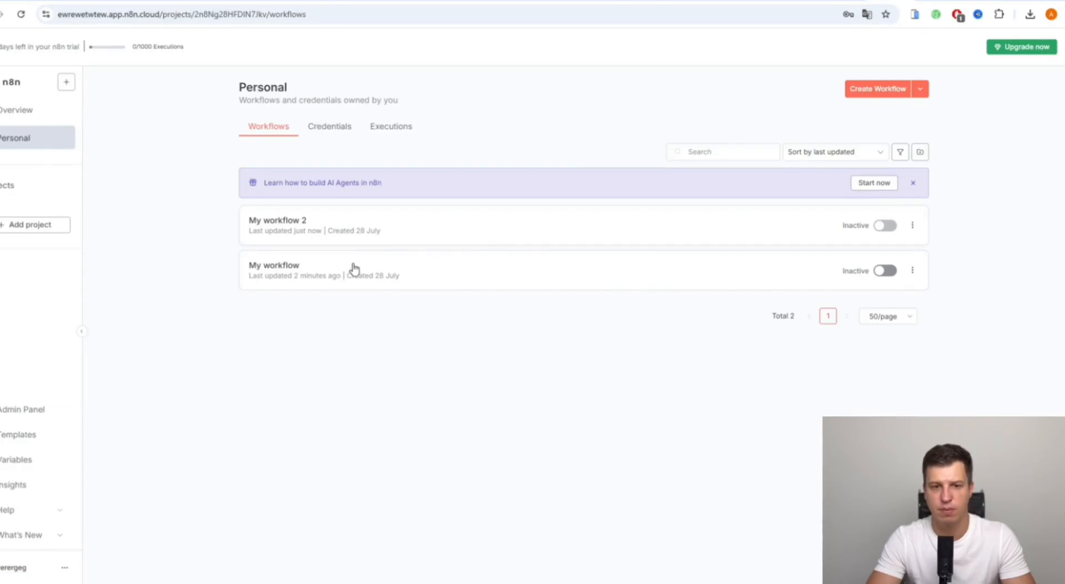
{"action": "left_click", "coordinate": [354, 269]}
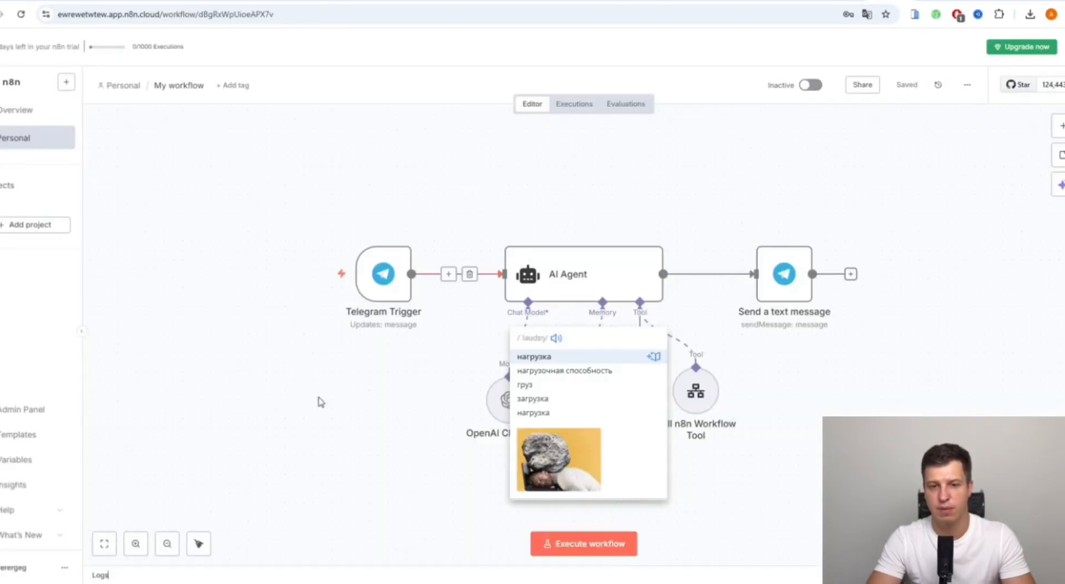
{"action": "left_click", "coordinate": [331, 407]}
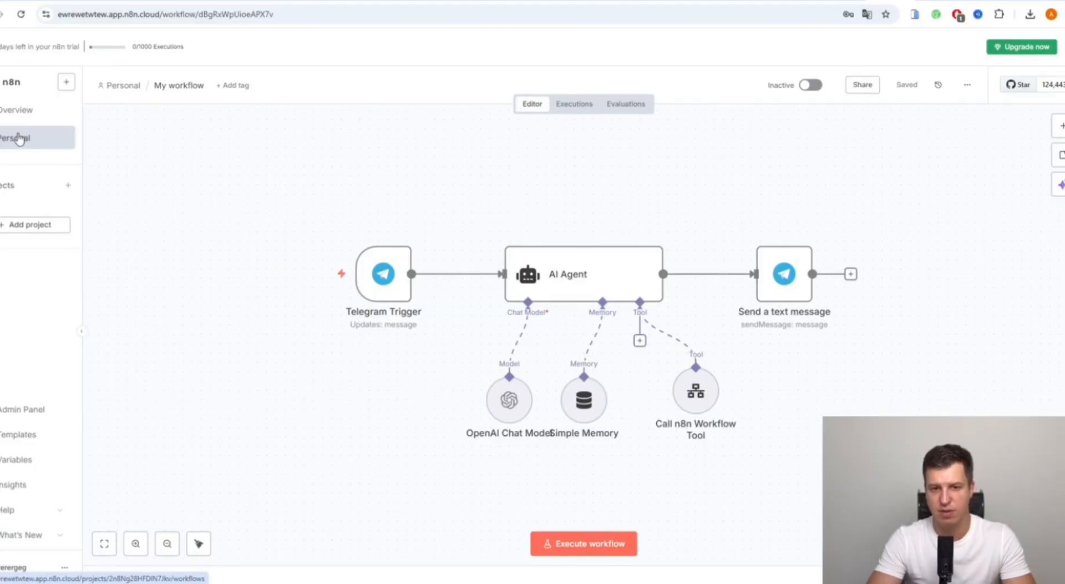
- Look at My workflow 2 once more, then return to My workflow
{"action": "left_click", "coordinate": [19, 138]}
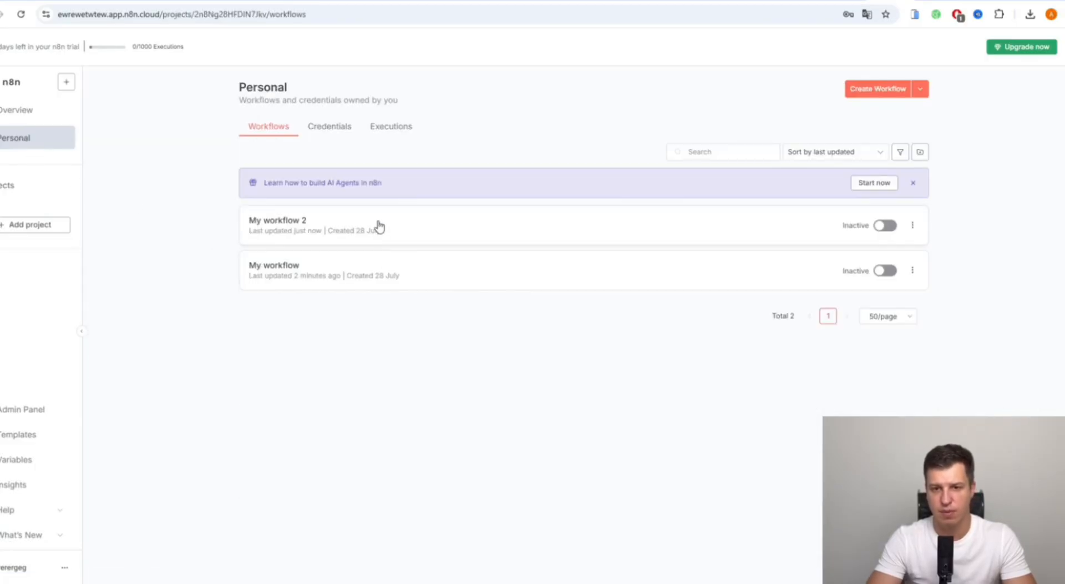
{"action": "left_click", "coordinate": [649, 232]}
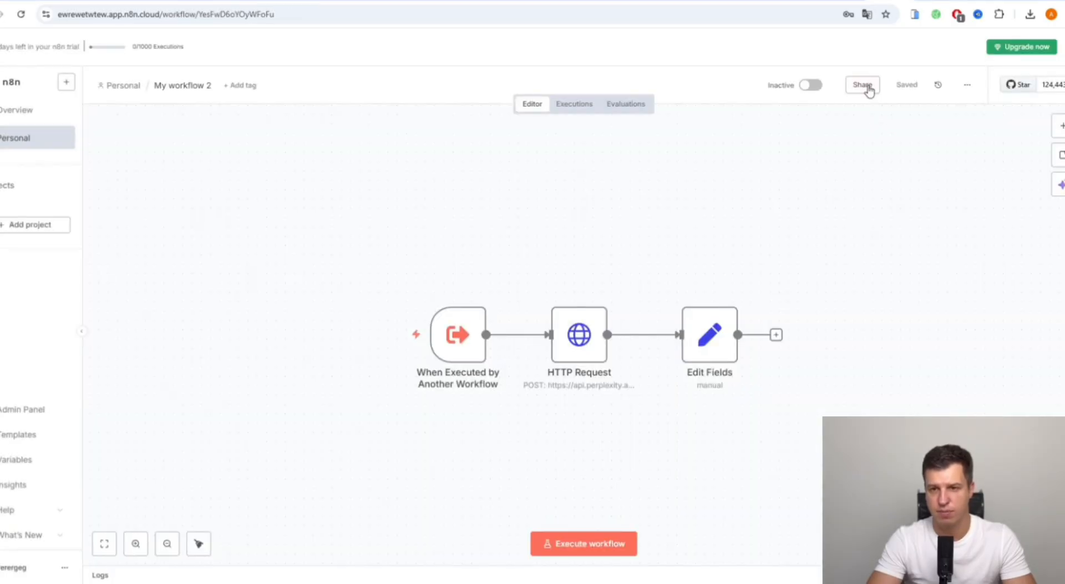
{"action": "mouse_move", "coordinate": [804, 85]}
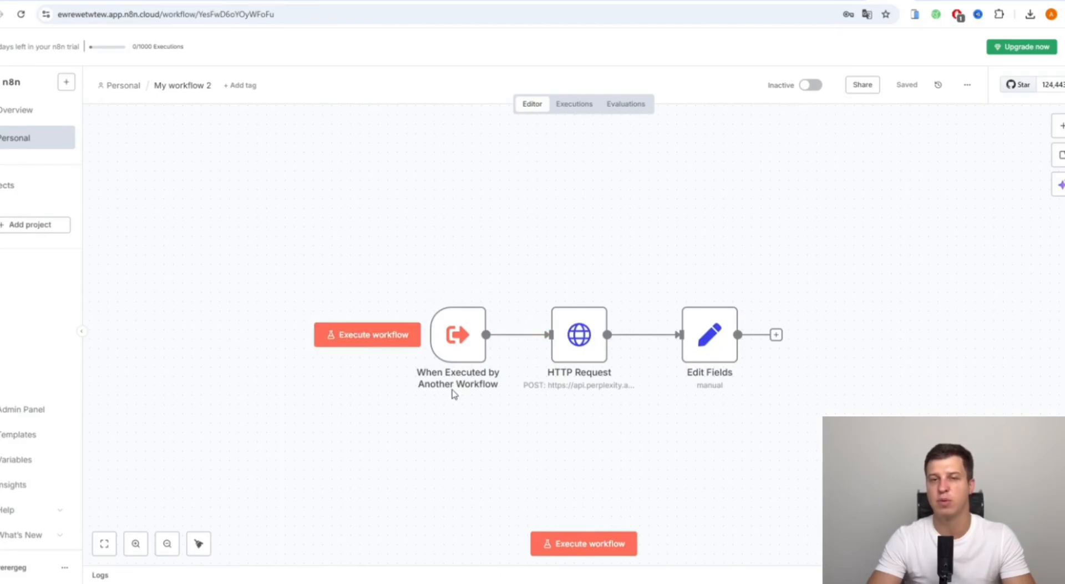
{"action": "left_click", "coordinate": [33, 143]}
{"action": "left_click", "coordinate": [314, 273]}
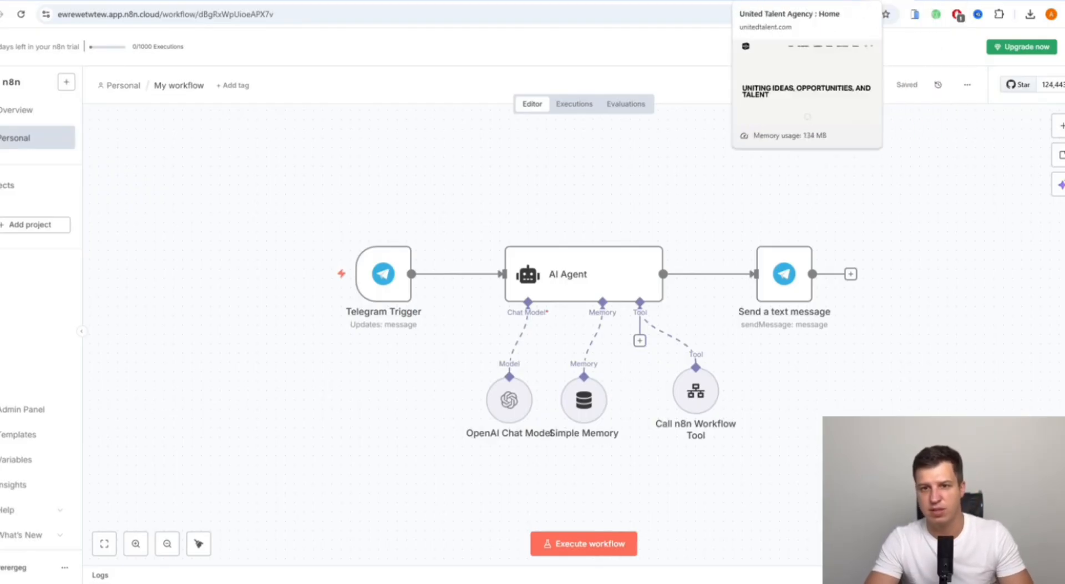
- Copy the unitedtalent.com URL and start a test execution awaiting a Telegram message
{"action": "left_click", "coordinate": [758, 3]}
{"action": "left_click", "coordinate": [145, 17]}
{"action": "key", "text": "ctrl+c"}
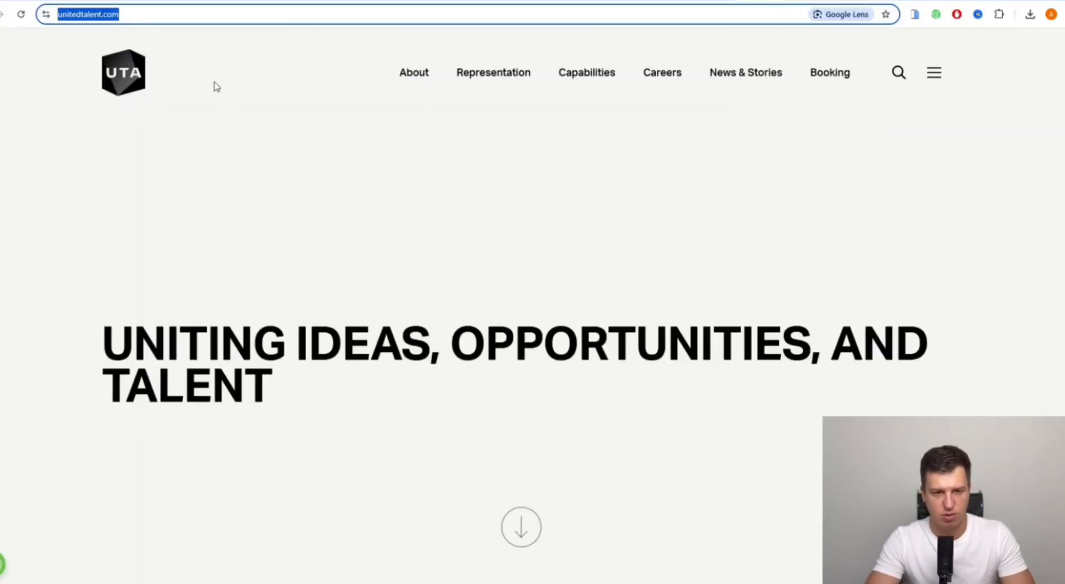
{"action": "left_click", "coordinate": [253, 343]}
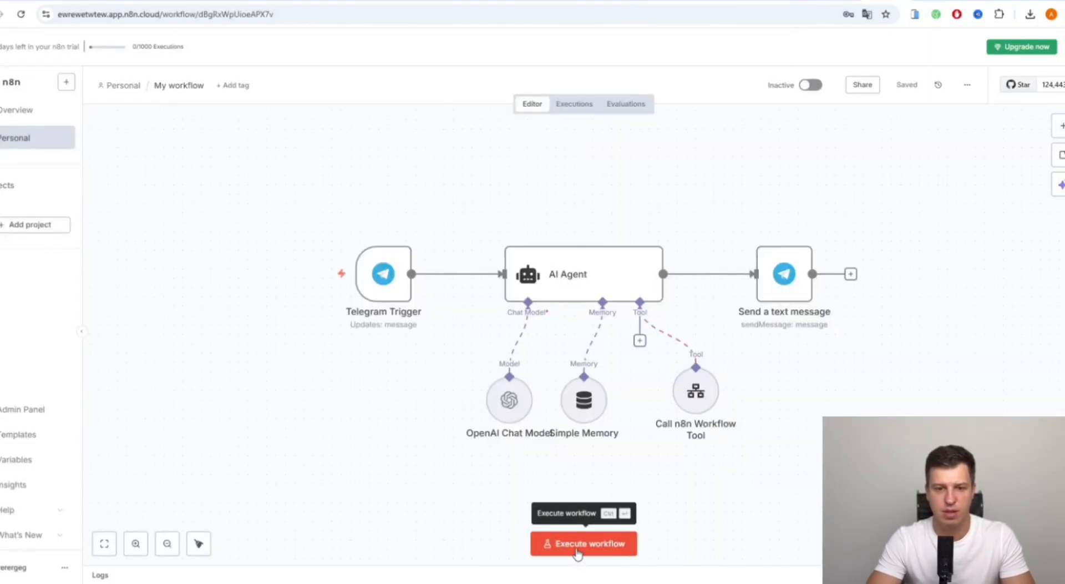
{"action": "left_click", "coordinate": [578, 547]}
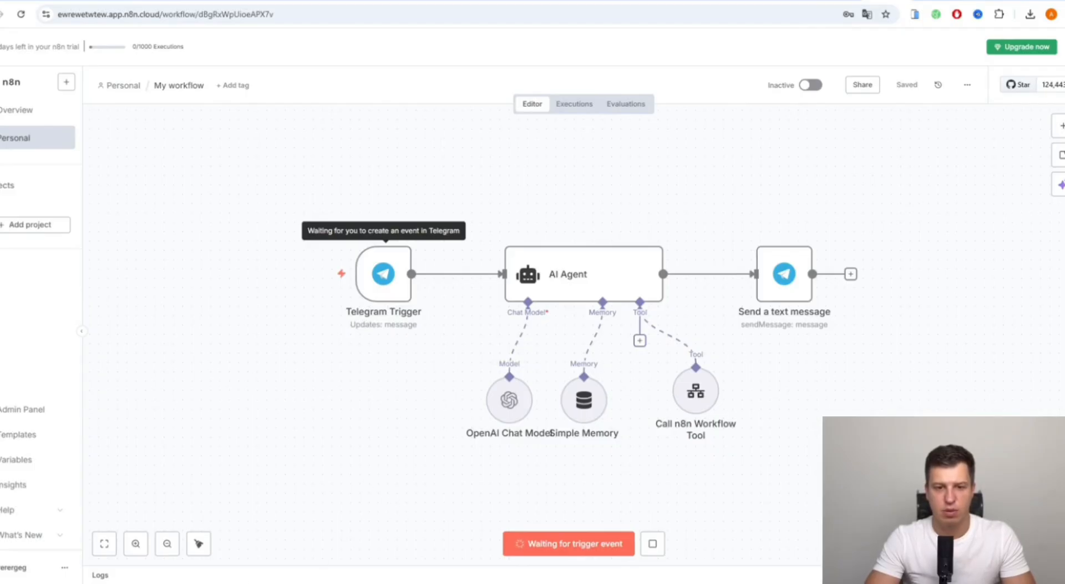
{"action": "key", "text": "alt+Tab"}
{"action": "key", "text": "ctrl+v"}
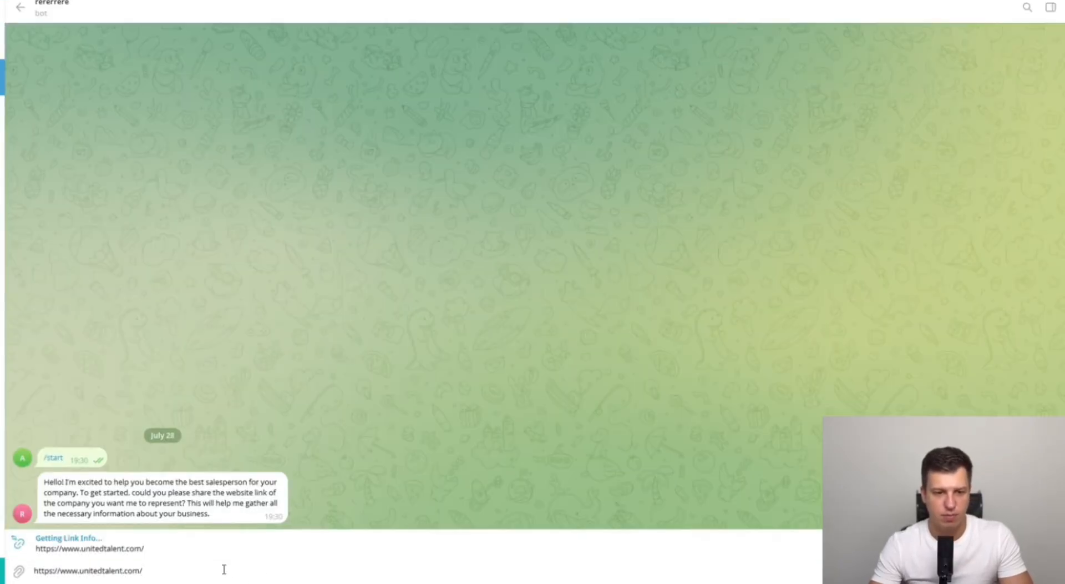
{"action": "key", "text": "Return"}
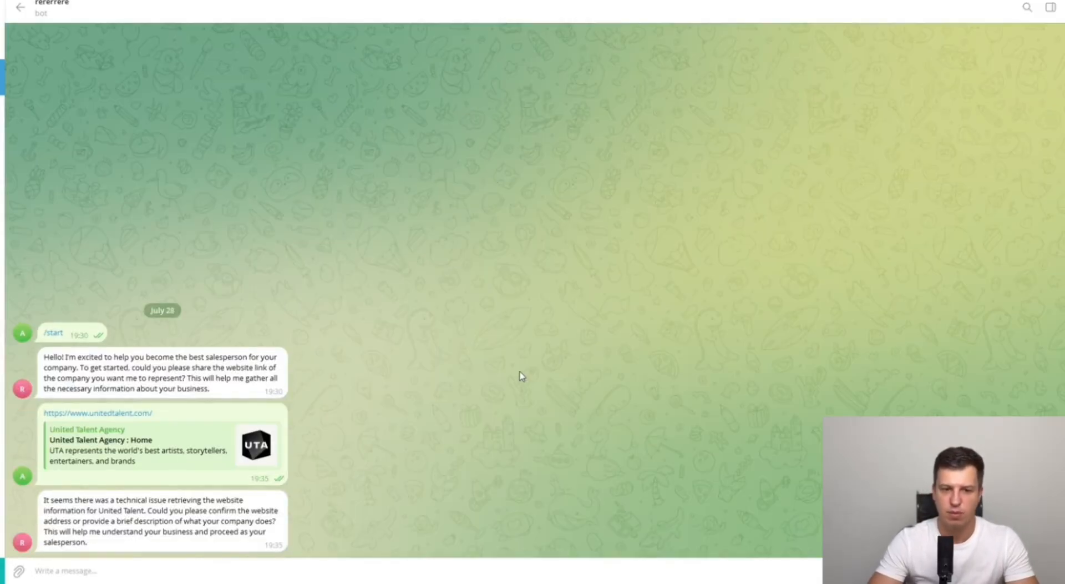
{"action": "double_click", "coordinate": [151, 501]}
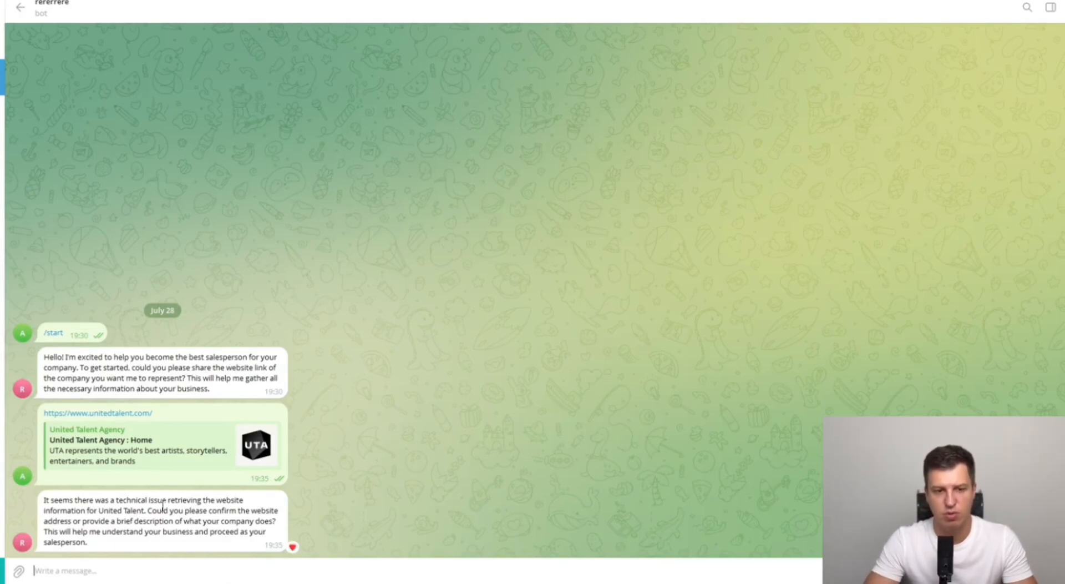
{"action": "key", "text": "alt+Tab"}
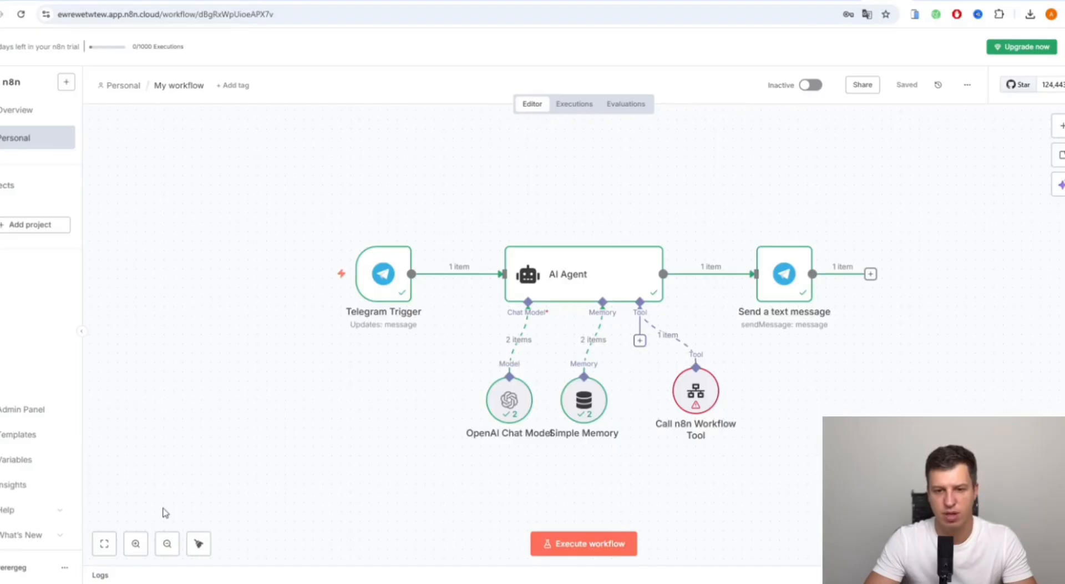
- Point the Call n8n Workflow Tool at My workflow 2, with message defined by the model
{"action": "left_click_drag", "start_coordinate": [690, 396], "coordinate": [692, 406]}
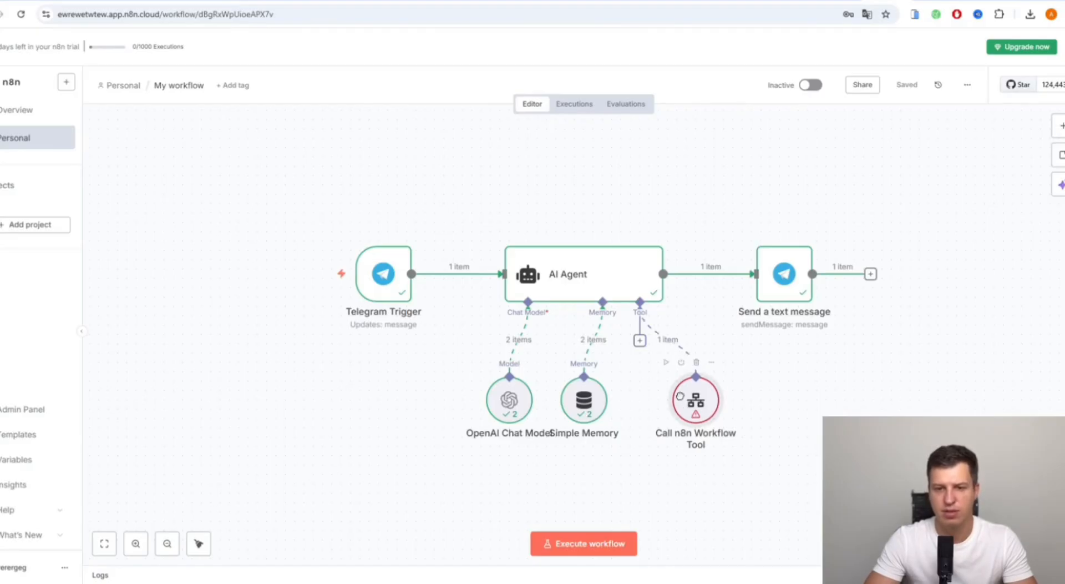
{"action": "double_click", "coordinate": [709, 402]}
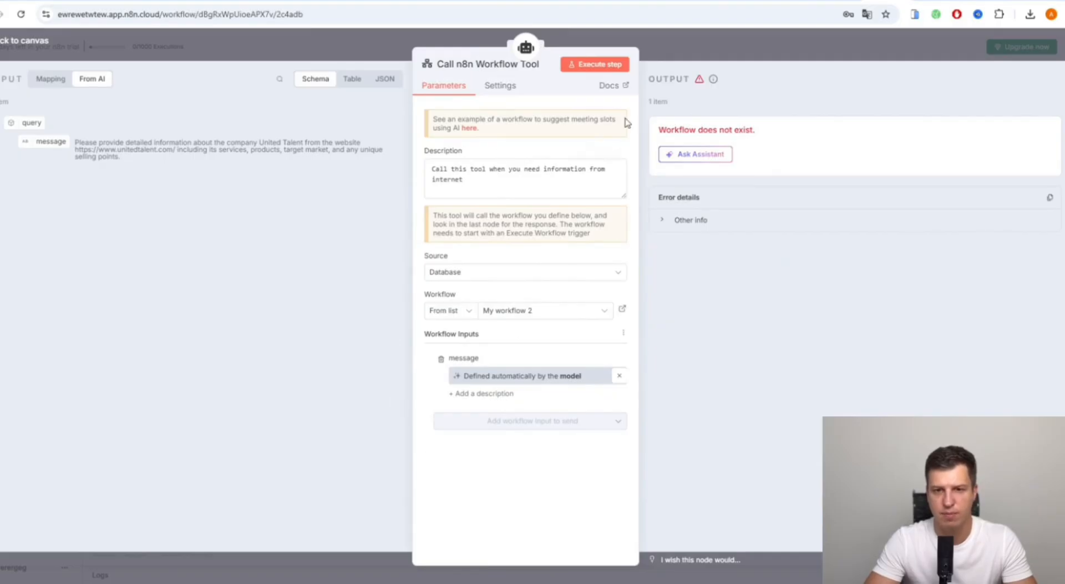
{"action": "left_click", "coordinate": [734, 35]}
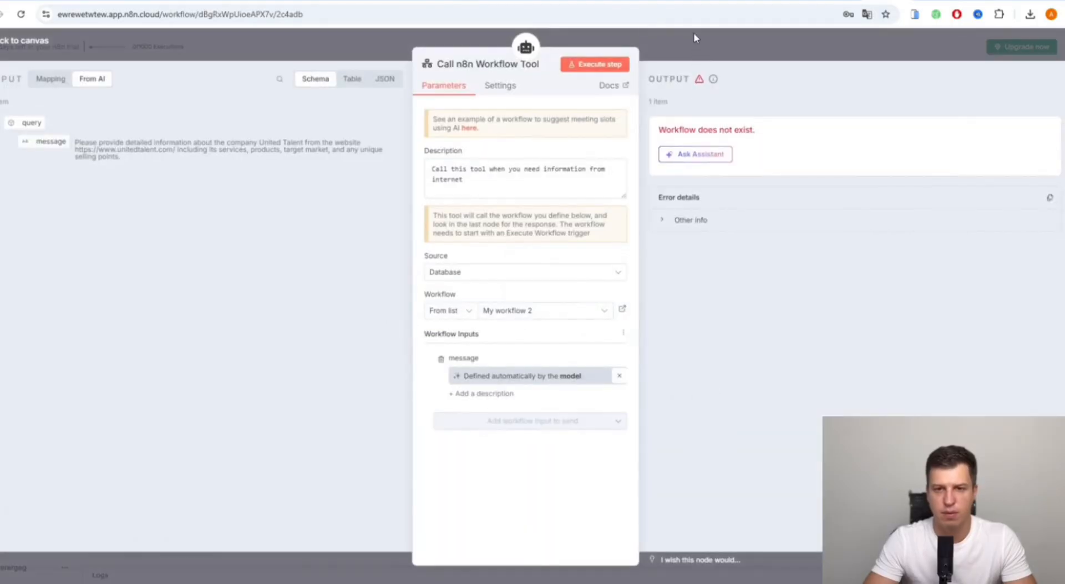
{"action": "left_click", "coordinate": [693, 32]}
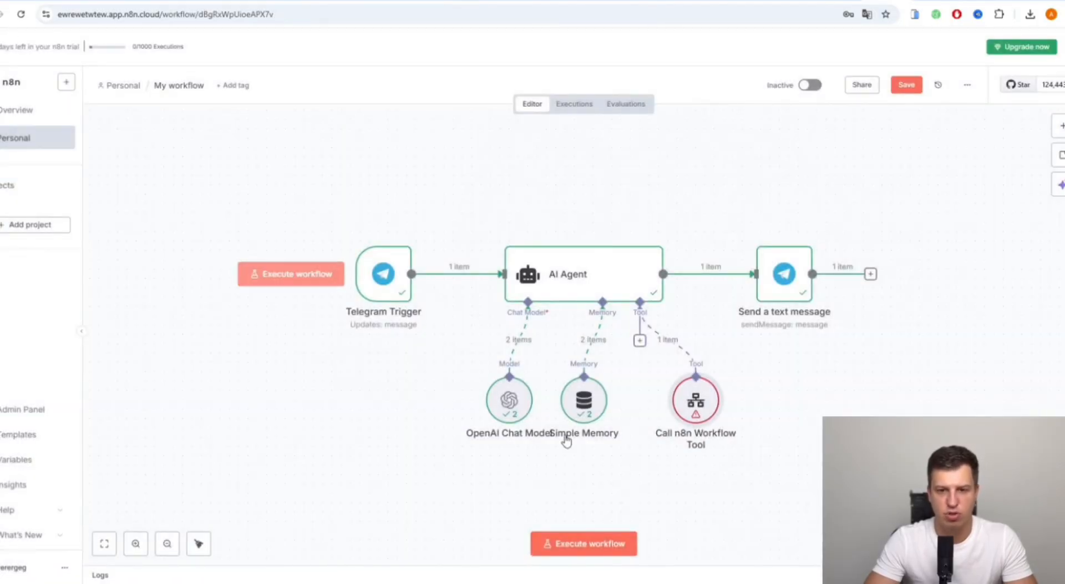
{"action": "double_click", "coordinate": [694, 401]}
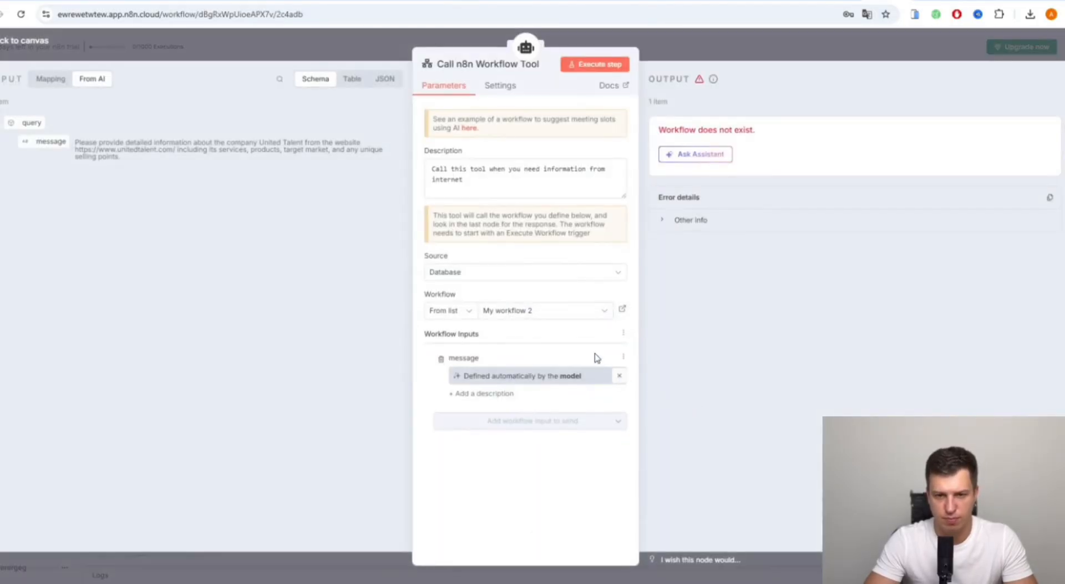
{"action": "left_click", "coordinate": [557, 316]}
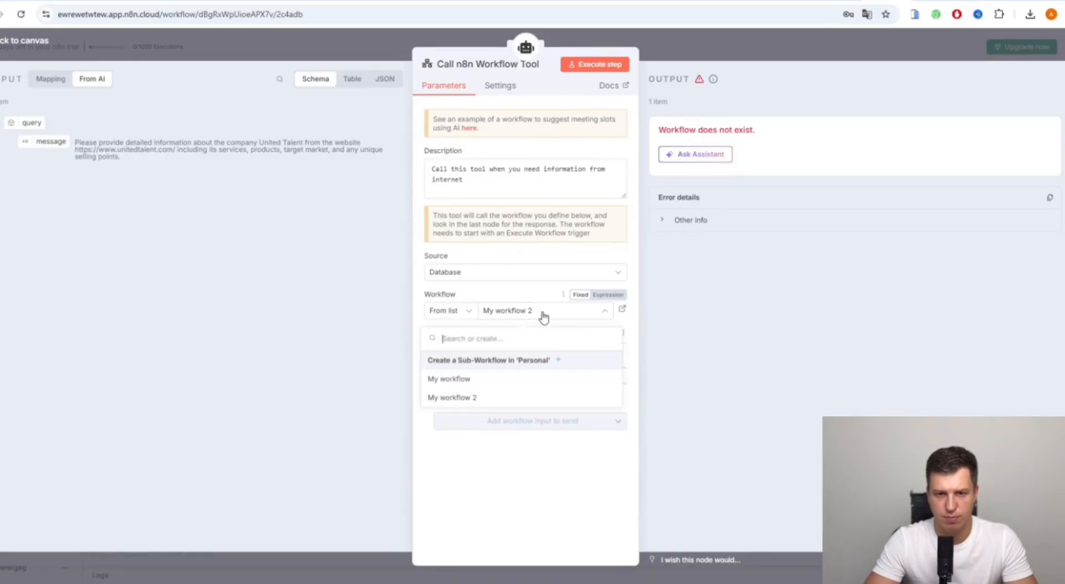
{"action": "left_click", "coordinate": [509, 397]}
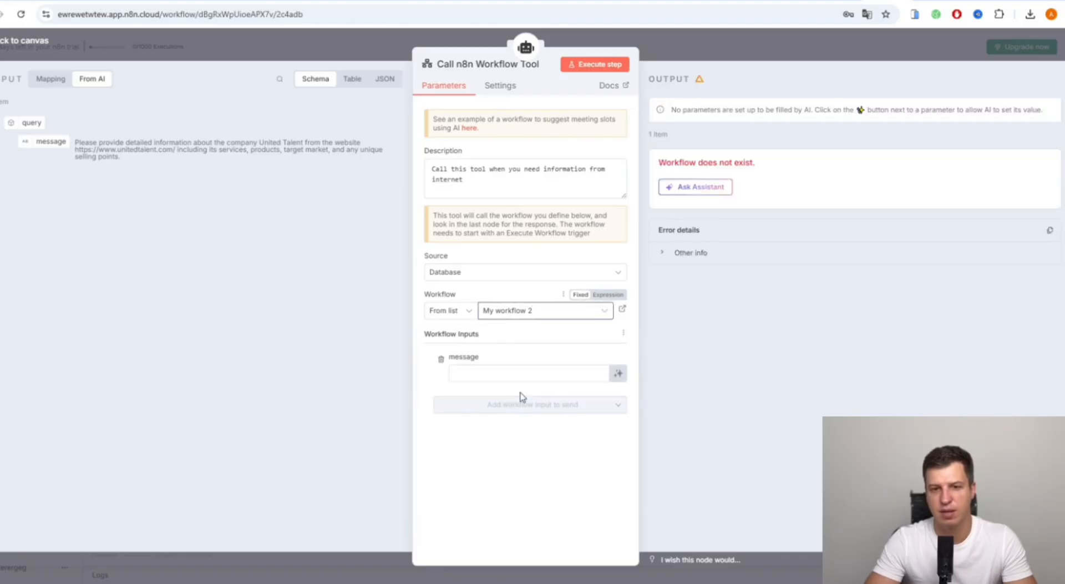
{"action": "left_click", "coordinate": [621, 377]}
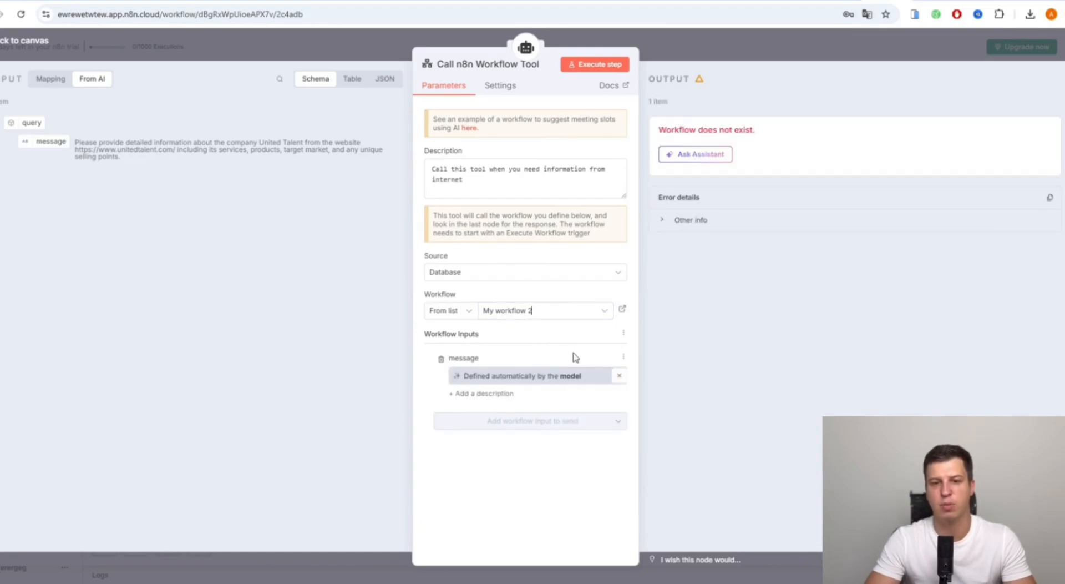
- Test the Call n8n Workflow Tool alone, getting a United Talent Agency company profile
{"action": "left_click", "coordinate": [605, 66]}
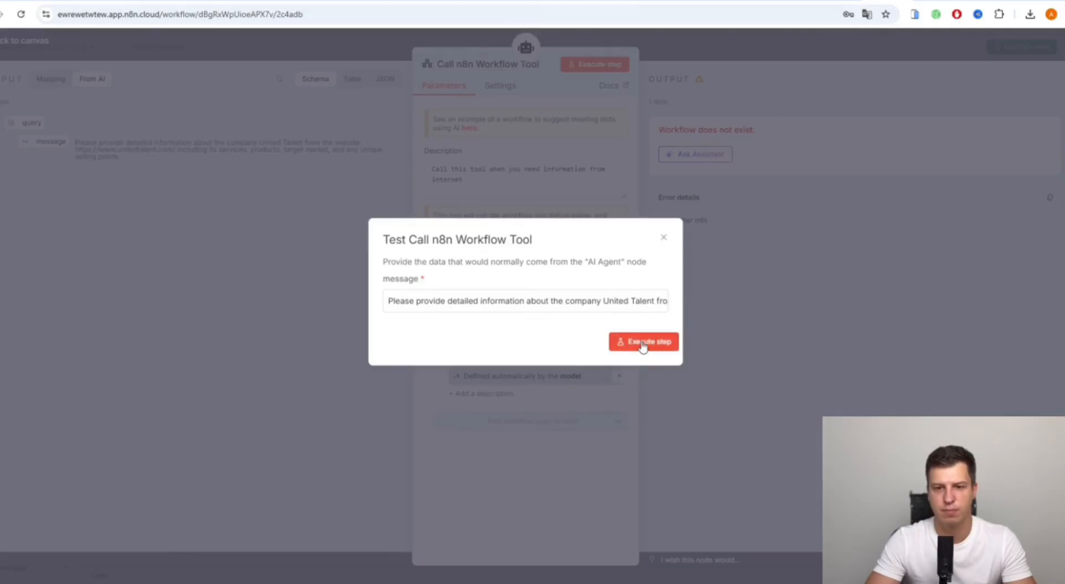
{"action": "left_click", "coordinate": [614, 348]}
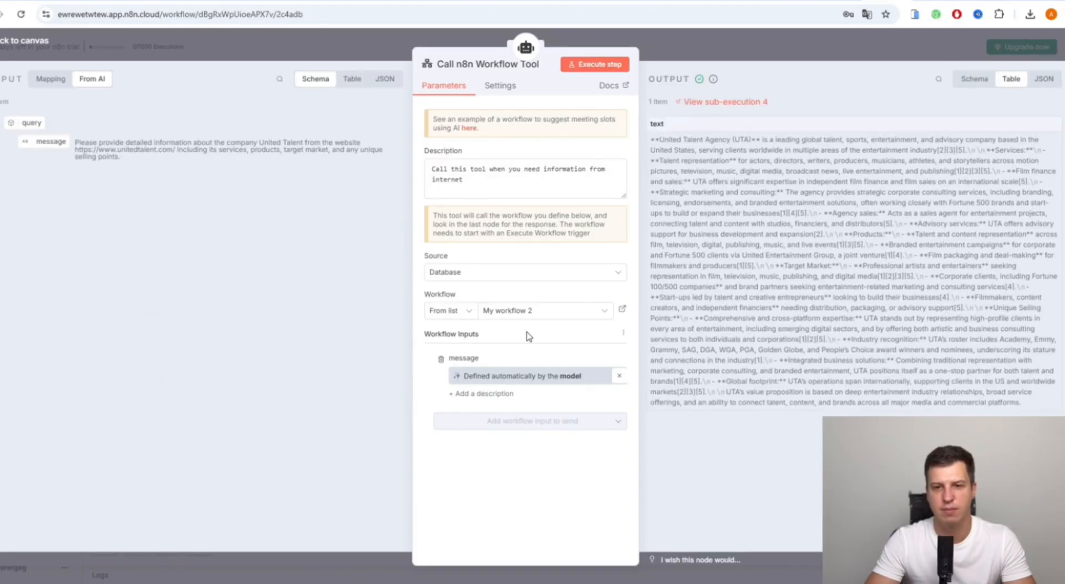
{"action": "left_click", "coordinate": [670, 45]}
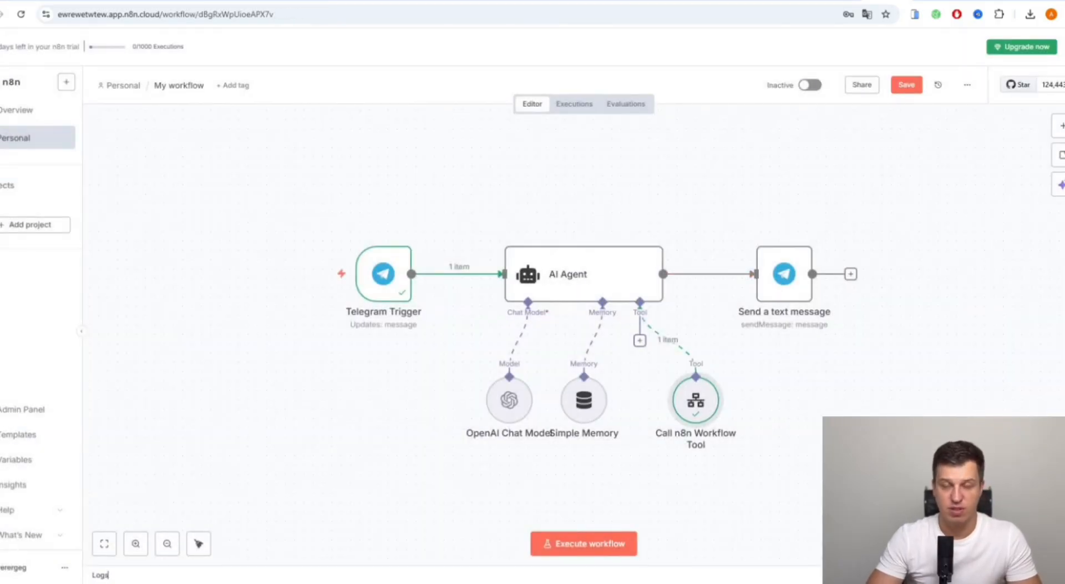
- Copy the unitedtalent.com link from the earlier Telegram message and resend it to the bot
{"action": "mouse_move", "coordinate": [237, 583]}
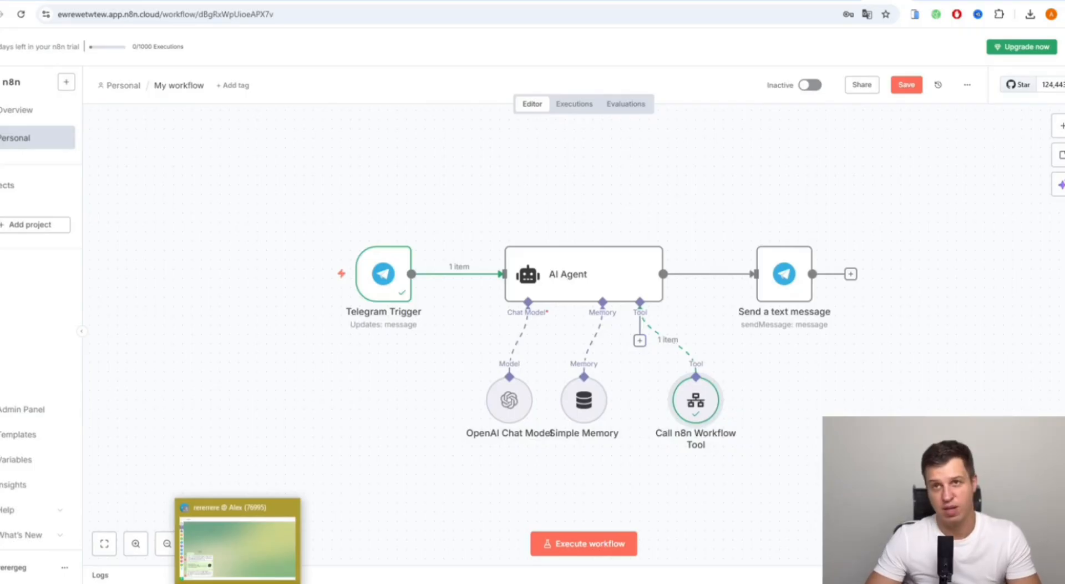
{"action": "left_click", "coordinate": [254, 529]}
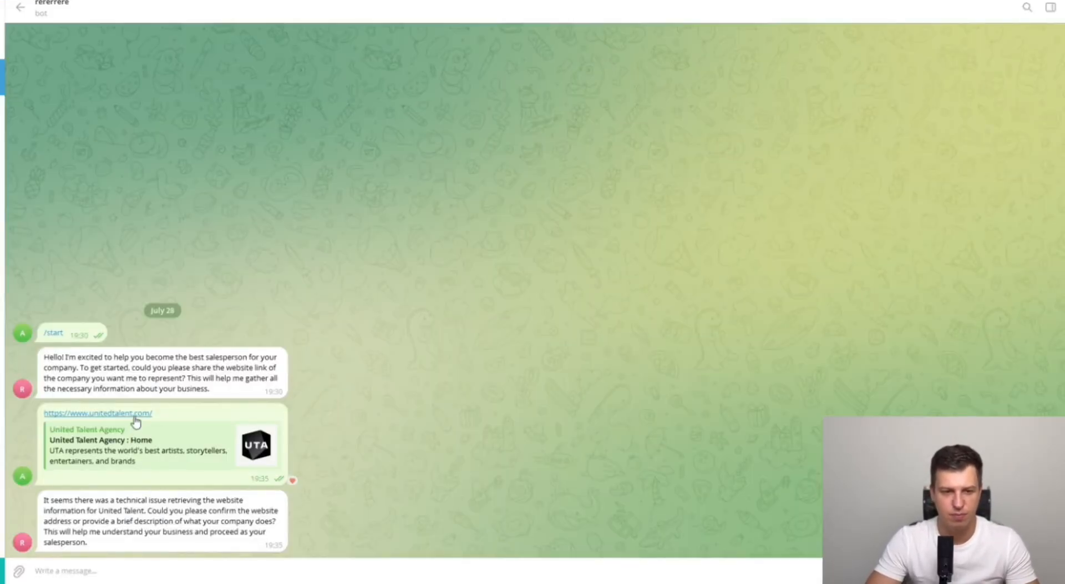
{"action": "left_click_drag", "start_coordinate": [154, 415], "coordinate": [38, 415]}
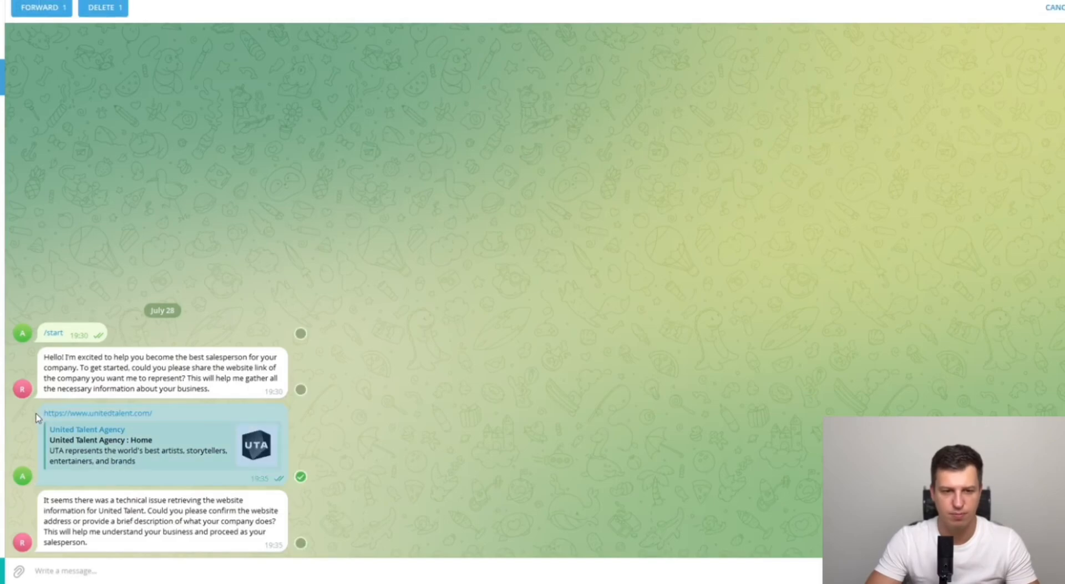
{"action": "left_click", "coordinate": [204, 414]}
{"action": "left_click_drag", "start_coordinate": [153, 412], "coordinate": [39, 412]}
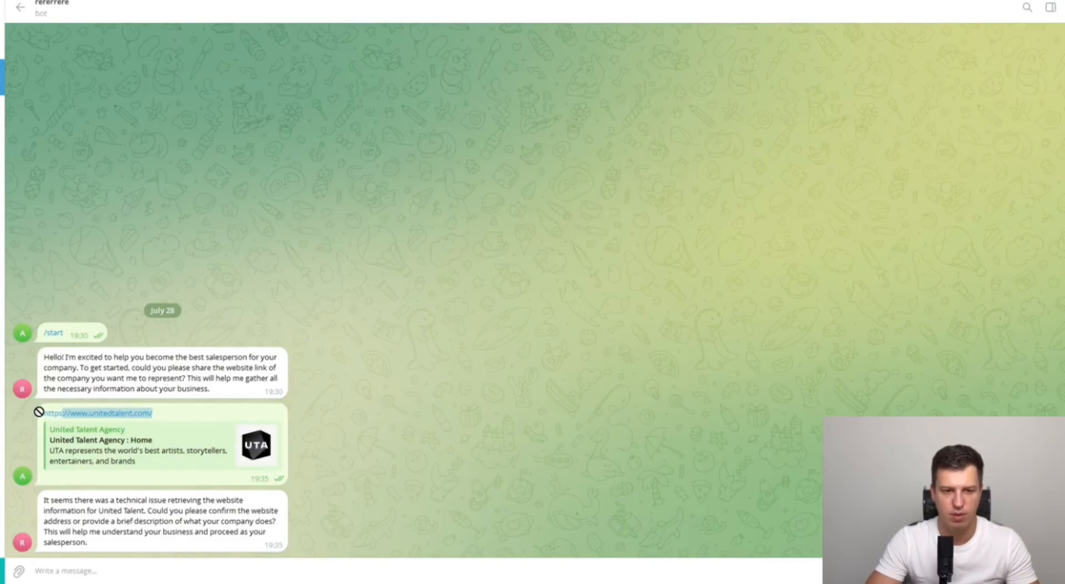
{"action": "left_click", "coordinate": [218, 350]}
{"action": "left_click_drag", "start_coordinate": [155, 414], "coordinate": [40, 420]}
{"action": "key", "text": "ctrl+c"}
{"action": "left_click", "coordinate": [103, 576]}
{"action": "key", "text": "ctrl+v"}
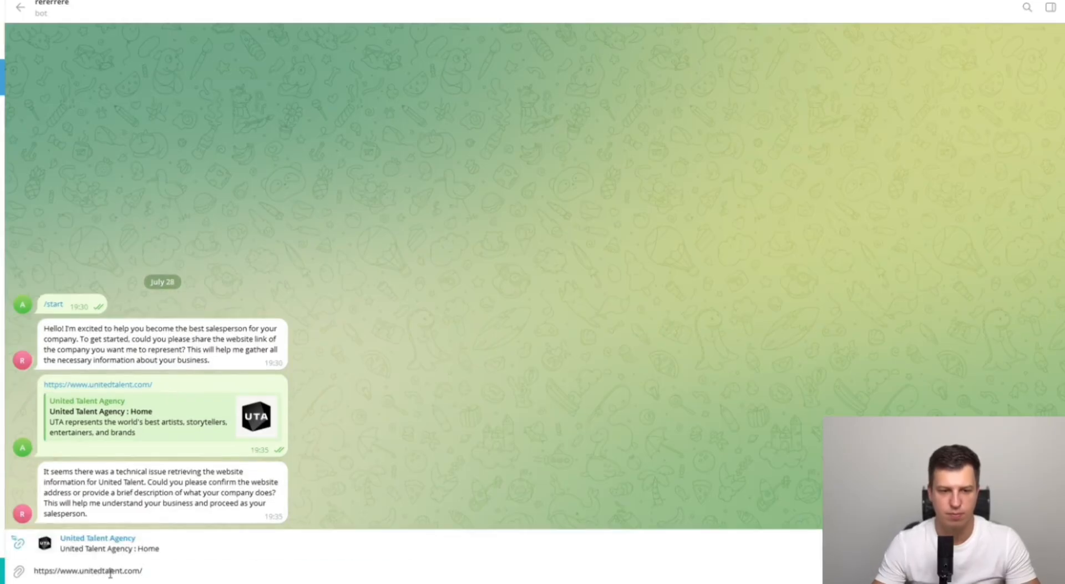
{"action": "key", "text": "Return"}
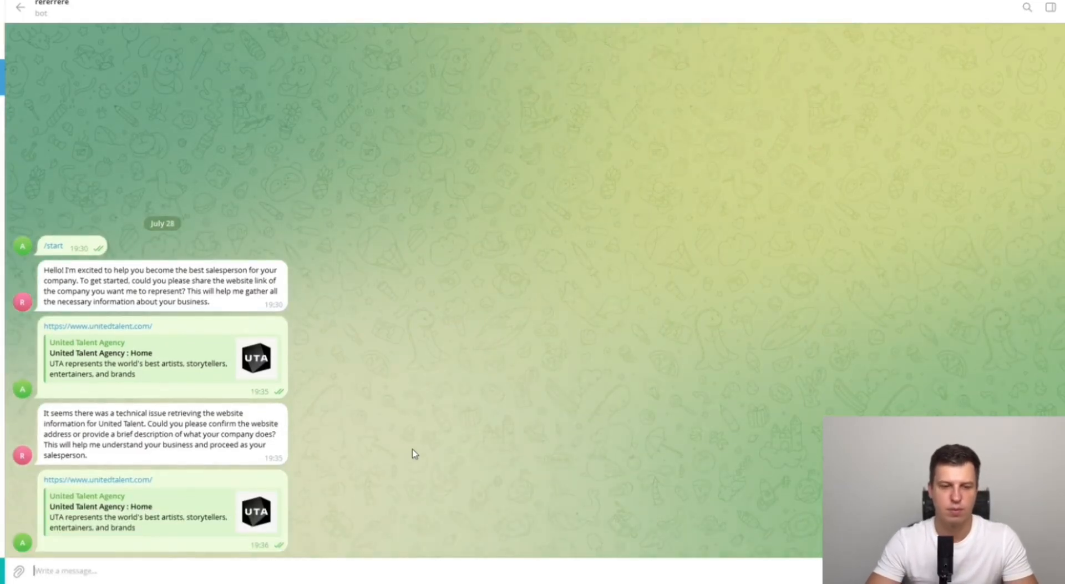
- Execute the n8n workflow and wait for the bot's reply identifying UTA's talent and entertainment industry
{"action": "key", "text": "alt+Tab"}
{"action": "left_click", "coordinate": [580, 536]}
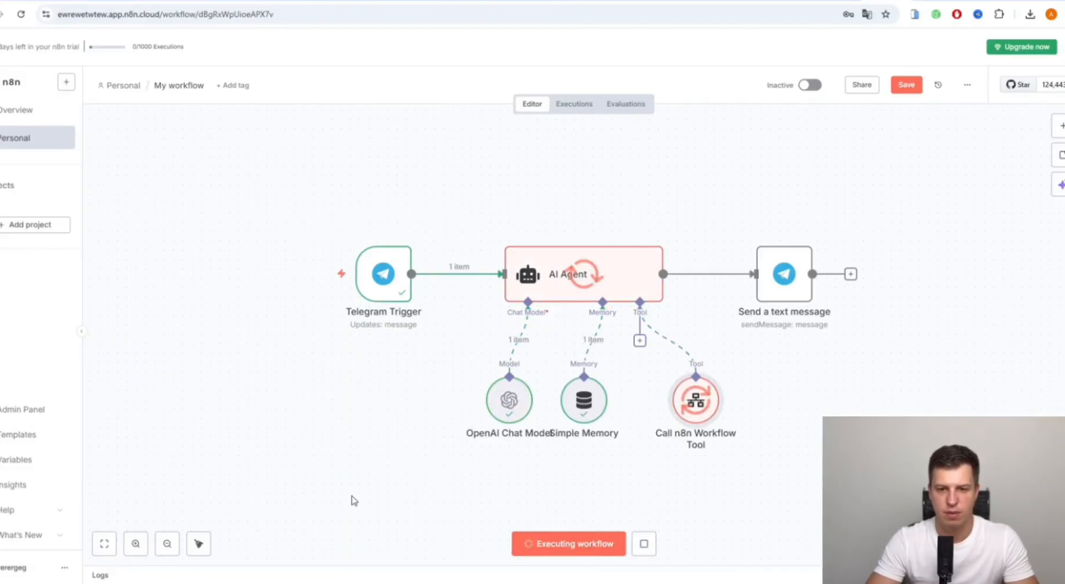
{"action": "key", "text": "alt+Tab"}
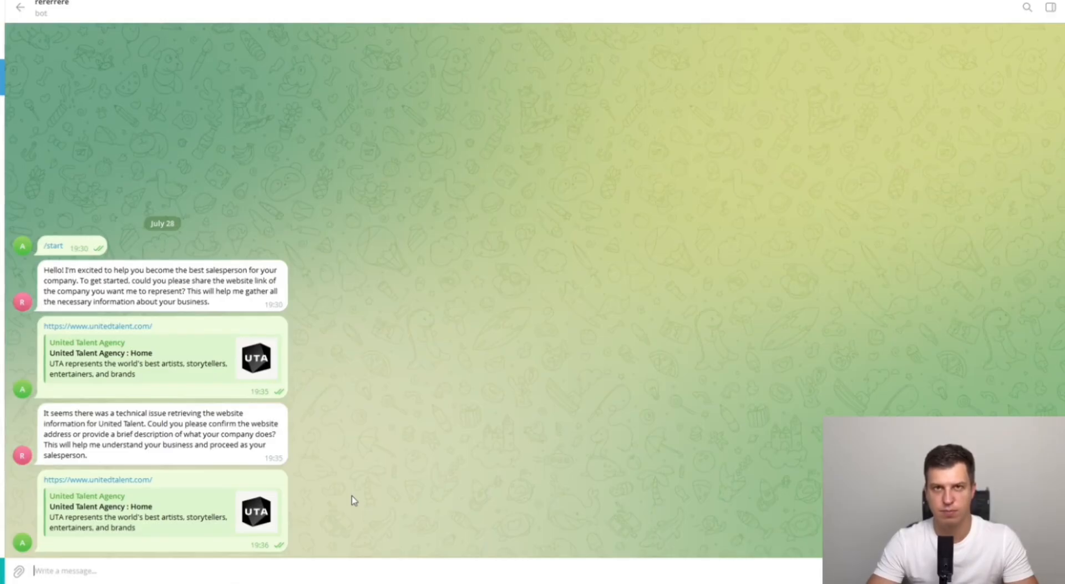
{"action": "key", "text": "alt+Tab"}
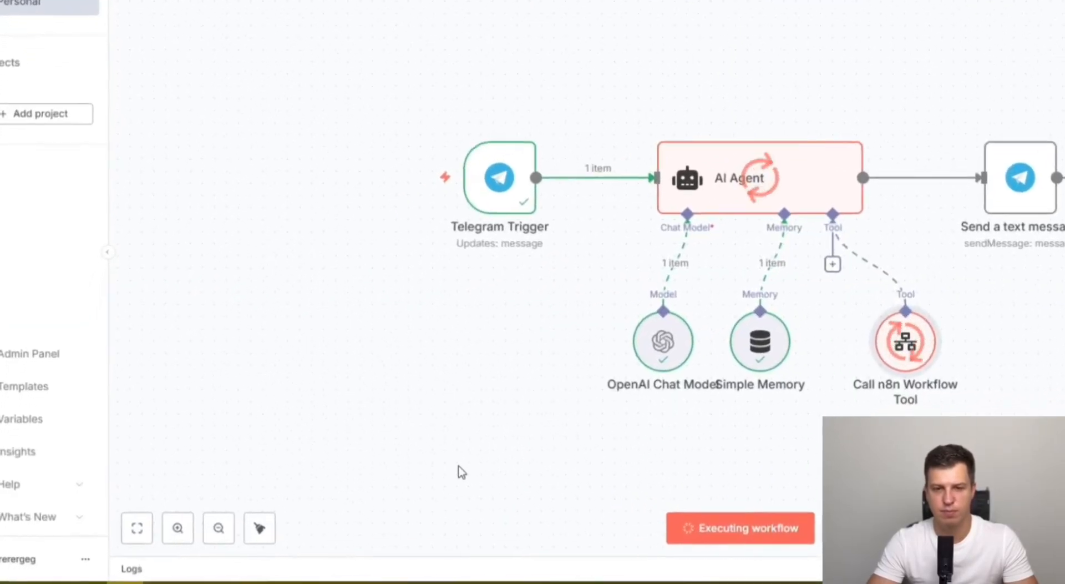
{"action": "key", "text": "alt+Tab"}
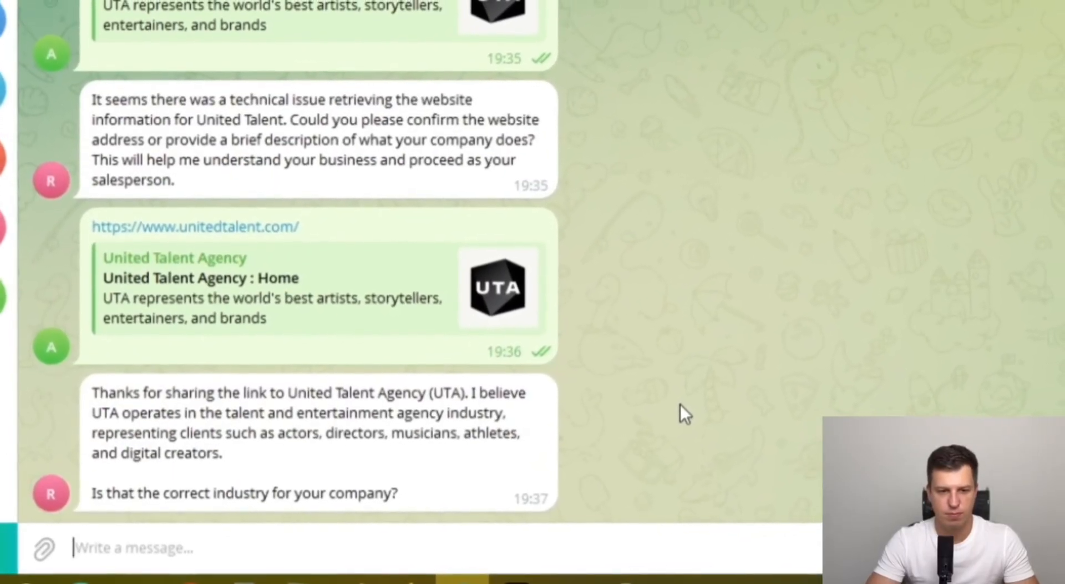
- Heart the bot's reply and answer 'yes' to confirm the talent and entertainment industry
{"action": "double_click", "coordinate": [223, 425]}
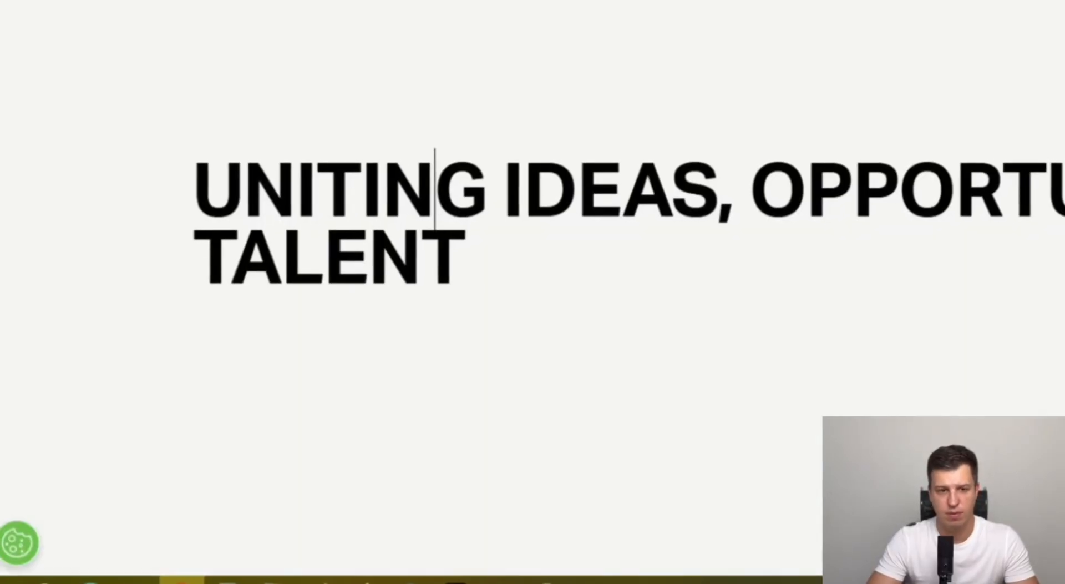
{"action": "left_click_drag", "start_coordinate": [295, 191], "coordinate": [380, 194]}
{"action": "left_click", "coordinate": [367, 261]}
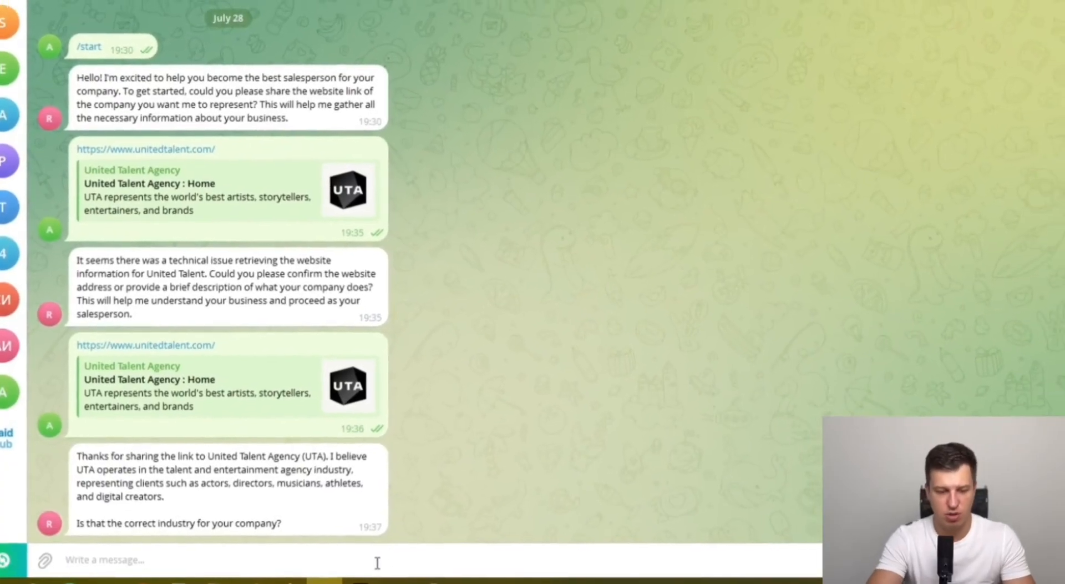
{"action": "type", "text": "yes"}
{"action": "key", "text": "Return"}
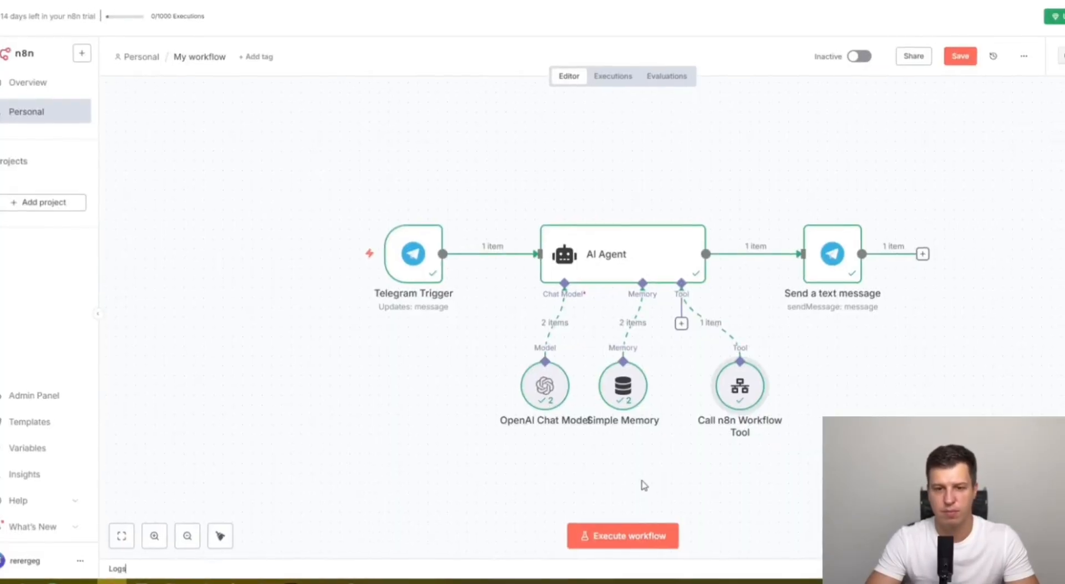
- Execute the workflow, switch it to Active, and dismiss the activation notice permanently
{"action": "left_click", "coordinate": [620, 542]}
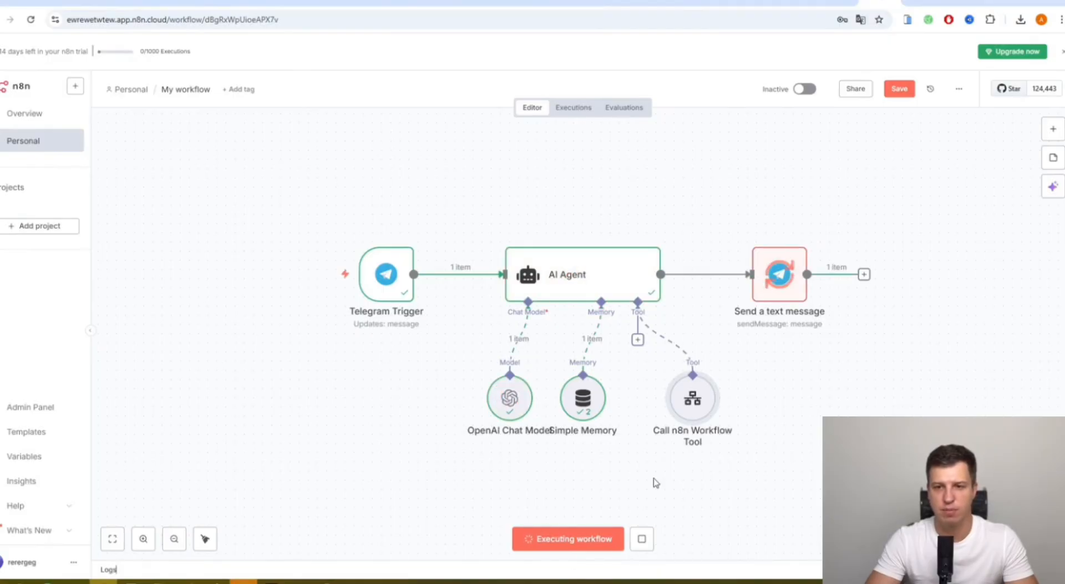
{"action": "left_click", "coordinate": [805, 89]}
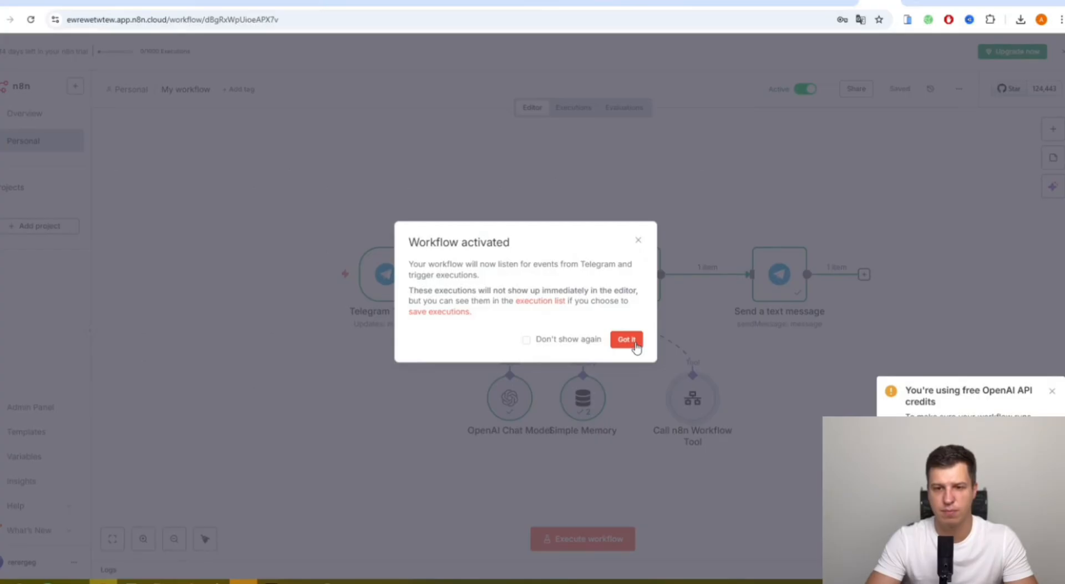
{"action": "left_click", "coordinate": [571, 344]}
{"action": "left_click", "coordinate": [633, 340]}
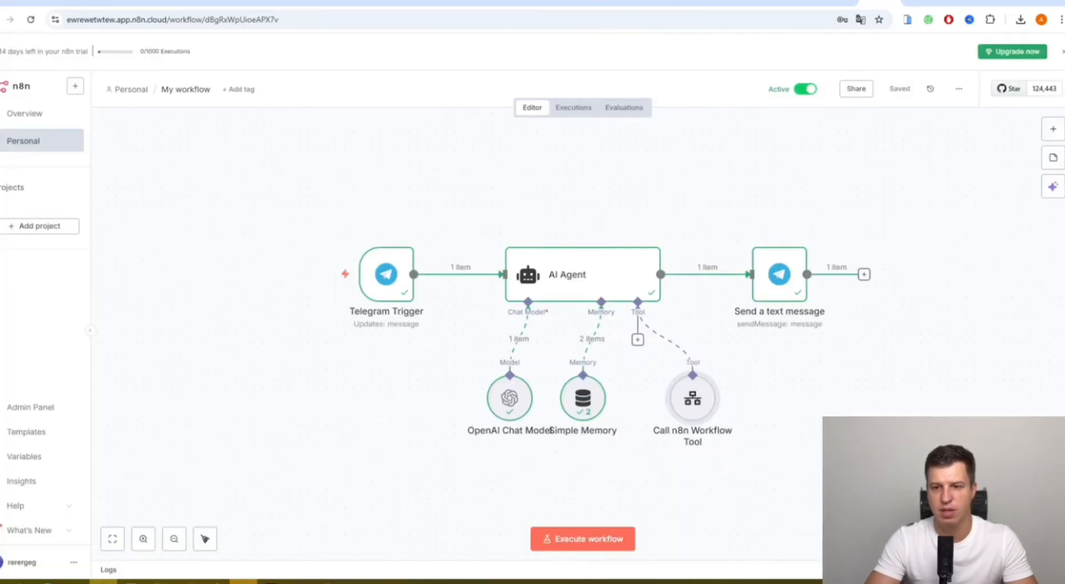
{"action": "left_click", "coordinate": [836, 2]}
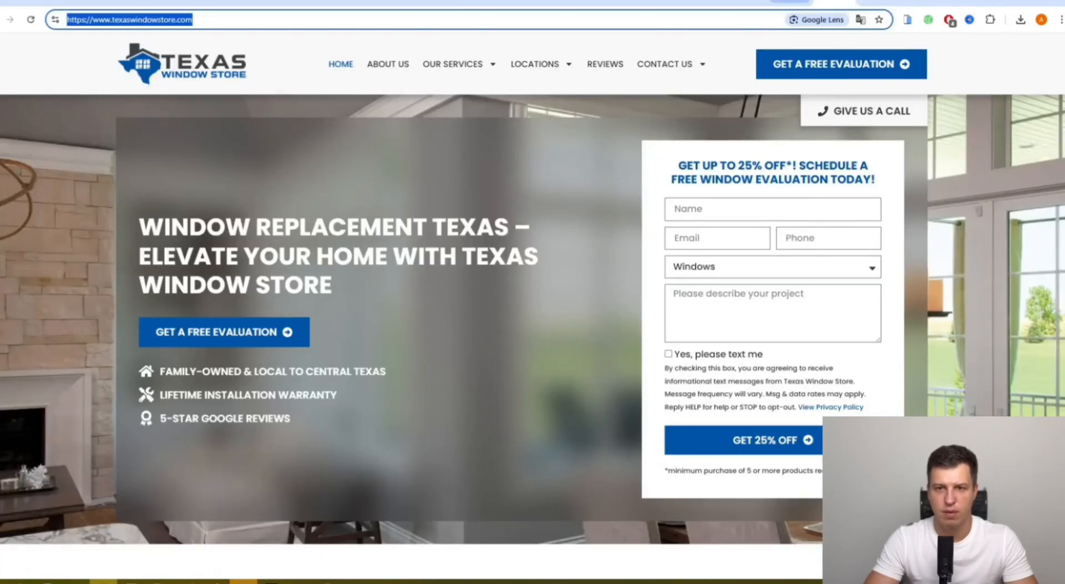
- Reply 'yes' to confirm the target audience, then read the bot's explanation of how clients choose UTA
{"action": "left_click", "coordinate": [790, 2]}
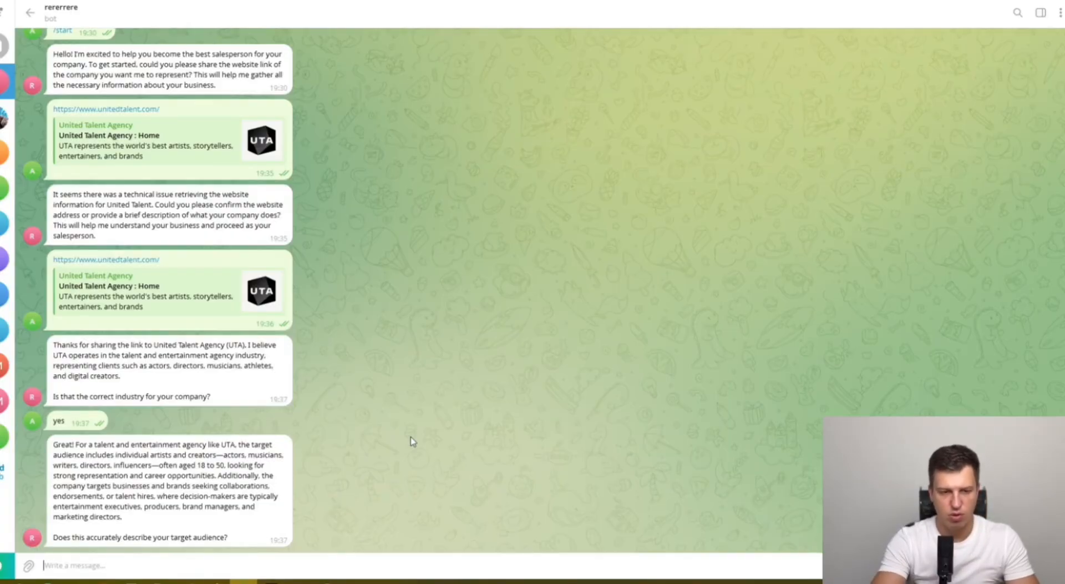
{"action": "type", "text": "ye"}
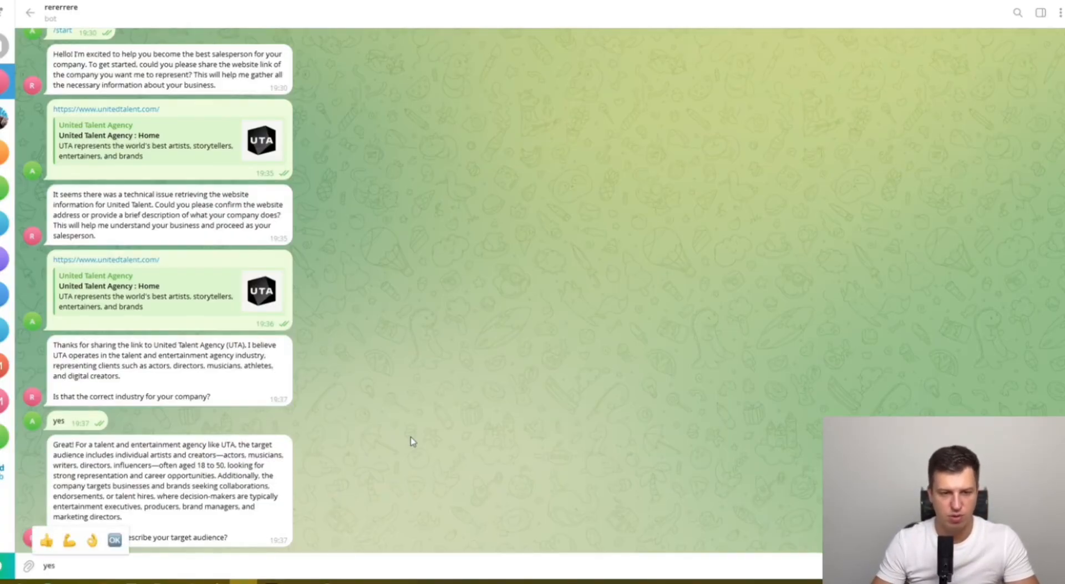
{"action": "type", "text": "s"}
{"action": "key", "text": "Return"}
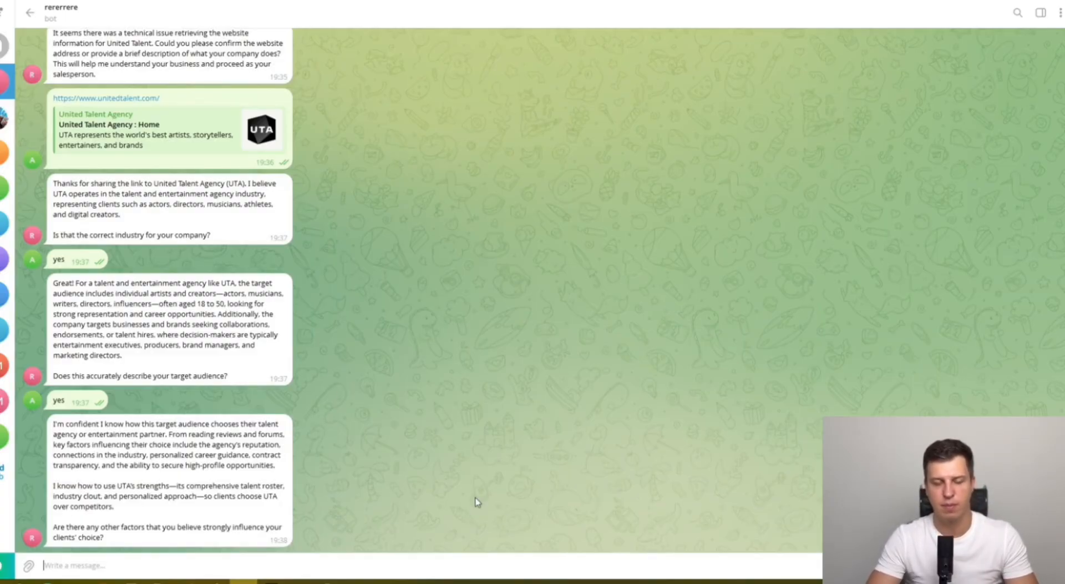
{"action": "scroll", "coordinate": [371, 352], "scroll_direction": "up", "scroll_amount": 3}
{"action": "scroll", "coordinate": [370, 352], "scroll_direction": "down", "scroll_amount": 3}
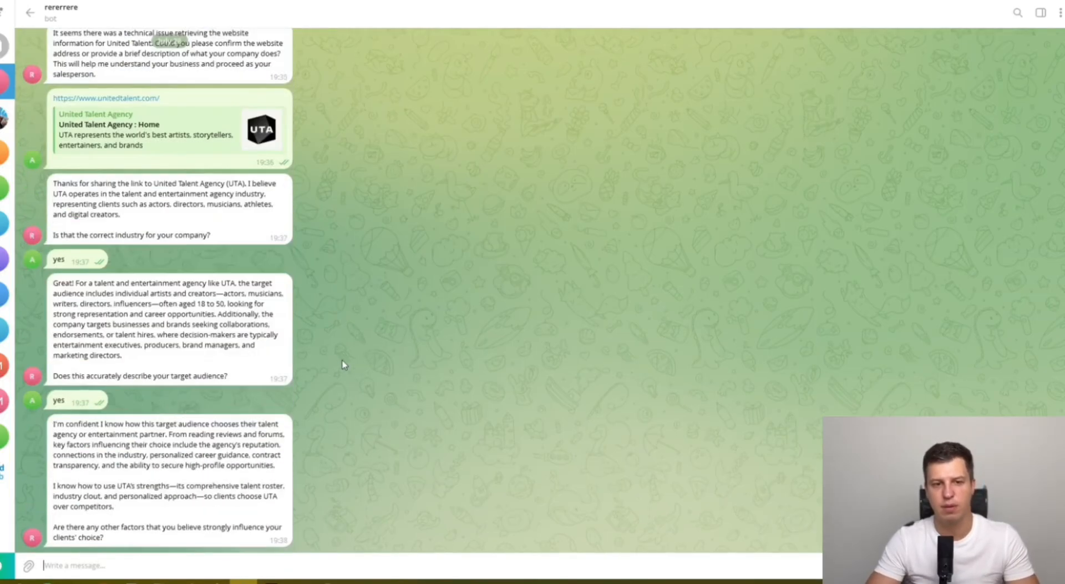
{"action": "scroll", "coordinate": [417, 305], "scroll_direction": "up", "scroll_amount": 3}
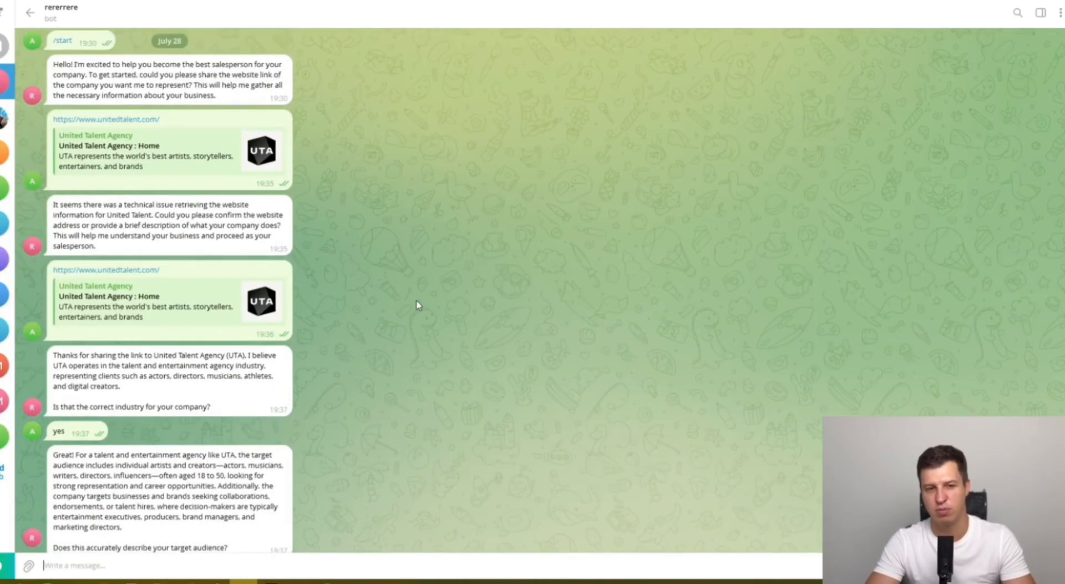
{"action": "scroll", "coordinate": [416, 305], "scroll_direction": "down", "scroll_amount": 3}
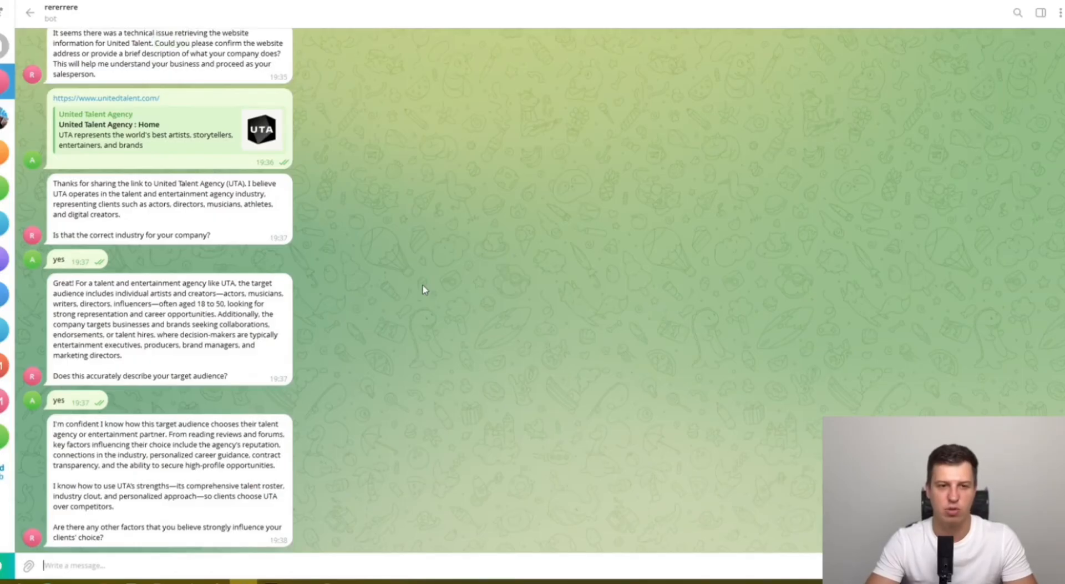
{"action": "key", "text": "alt+Tab"}
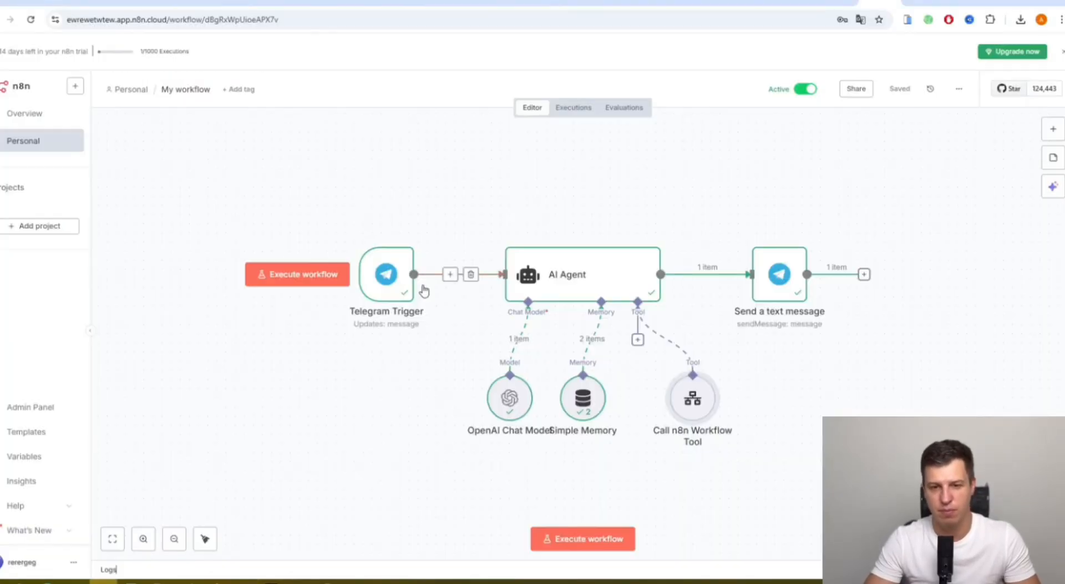